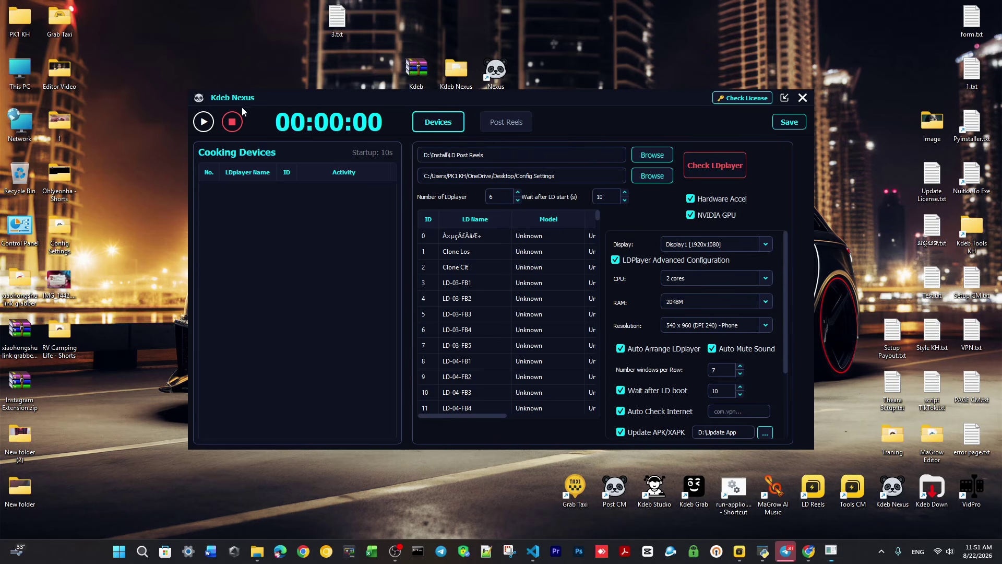
Open the Post Reels settings and load the configuration of the LD-03-FB1 device.
{"action": "left_click", "coordinate": [232, 123]}
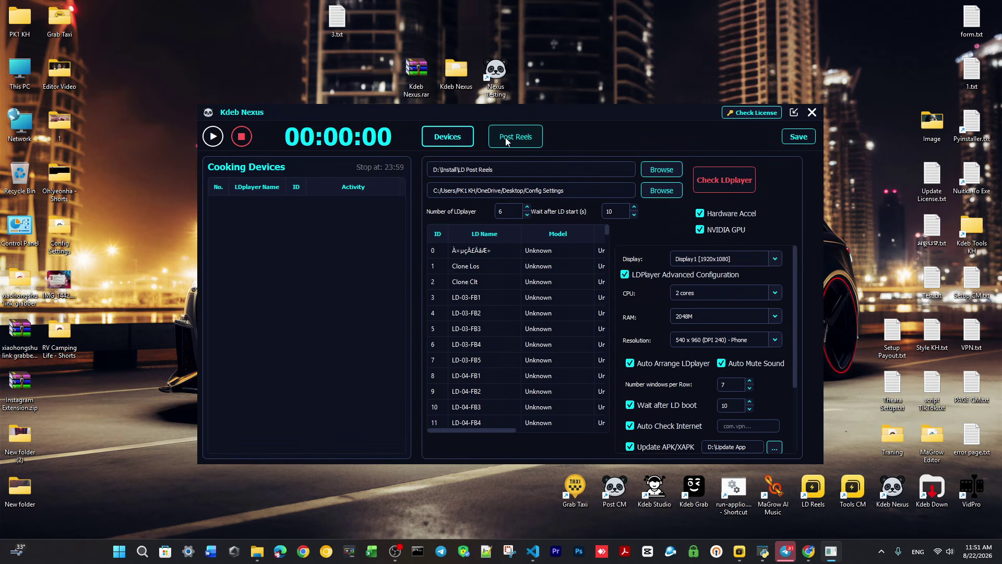
{"action": "left_click", "coordinate": [505, 141]}
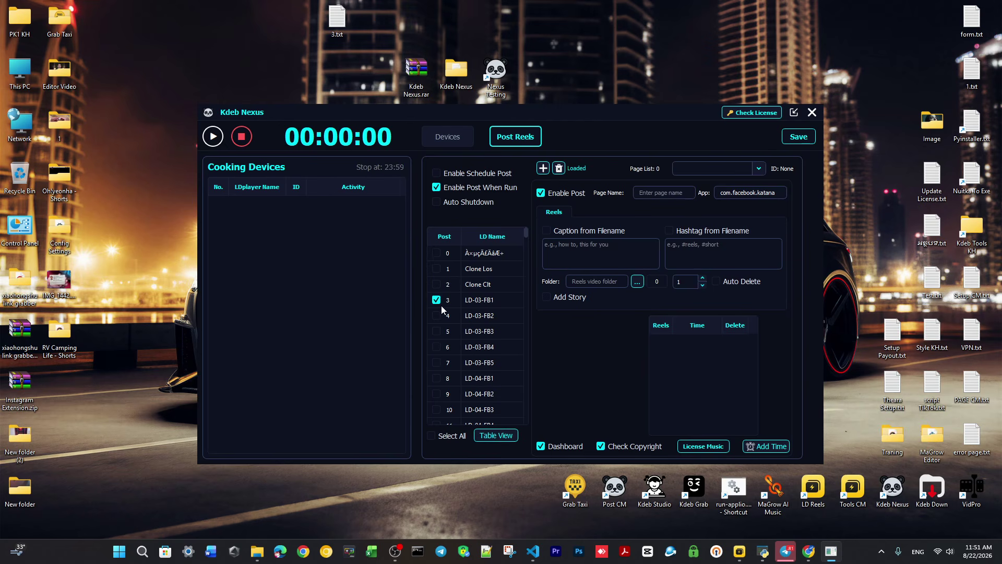
{"action": "left_click", "coordinate": [472, 300]}
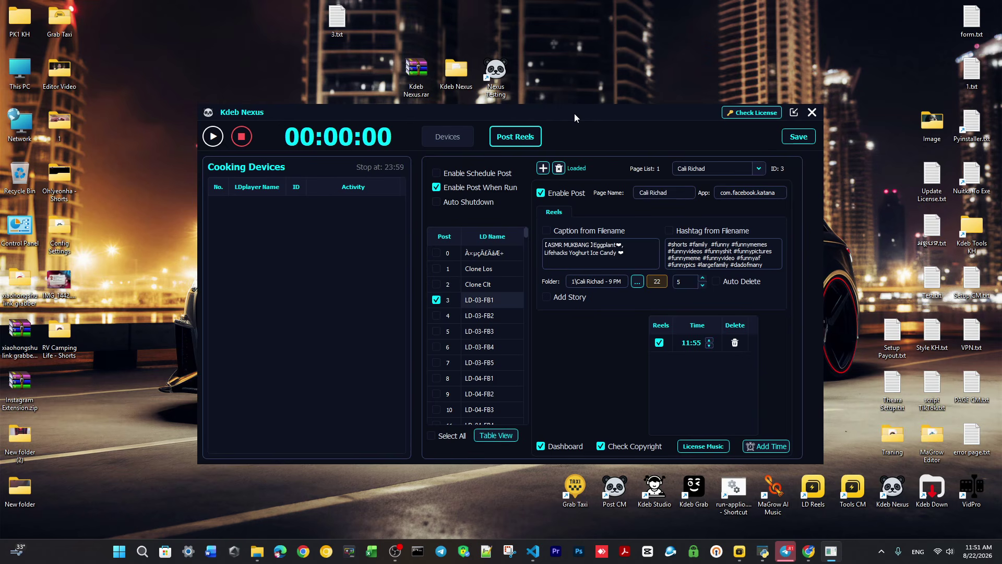
Launch the LDPlayer instance of the LD-03-FB1 device.
{"action": "left_click_drag", "start_coordinate": [574, 114], "coordinate": [588, 110]}
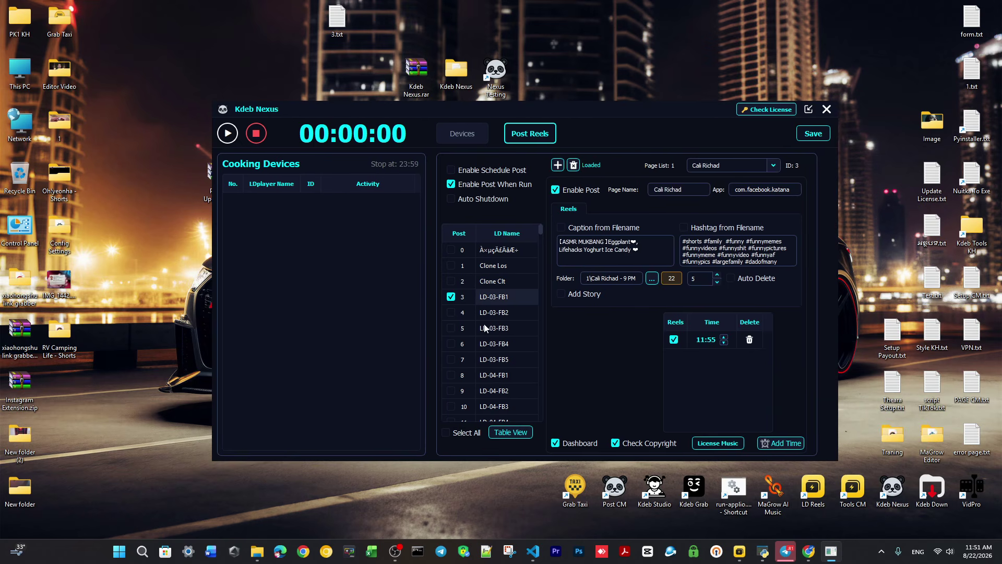
{"action": "right_click", "coordinate": [502, 298]}
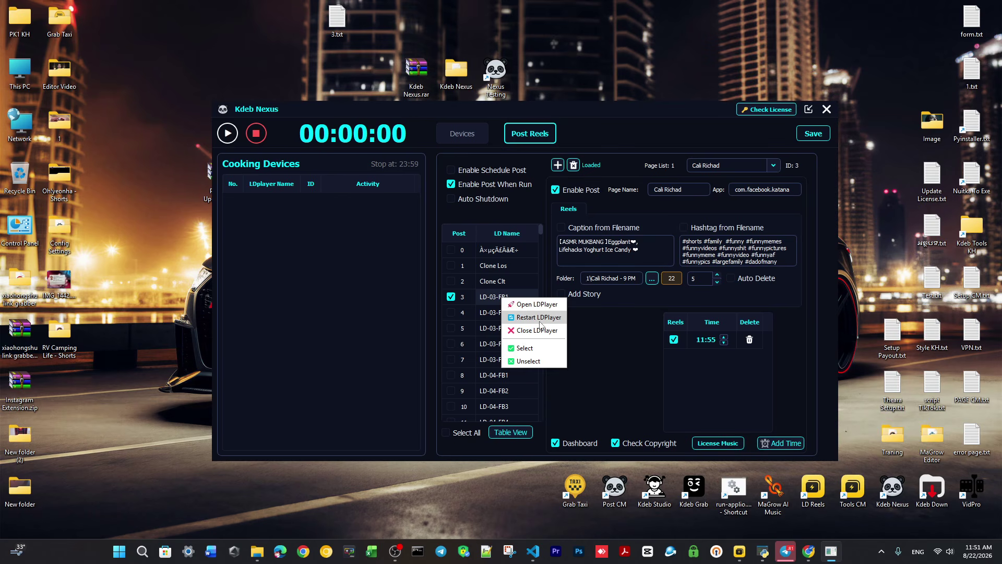
{"action": "left_click", "coordinate": [534, 304]}
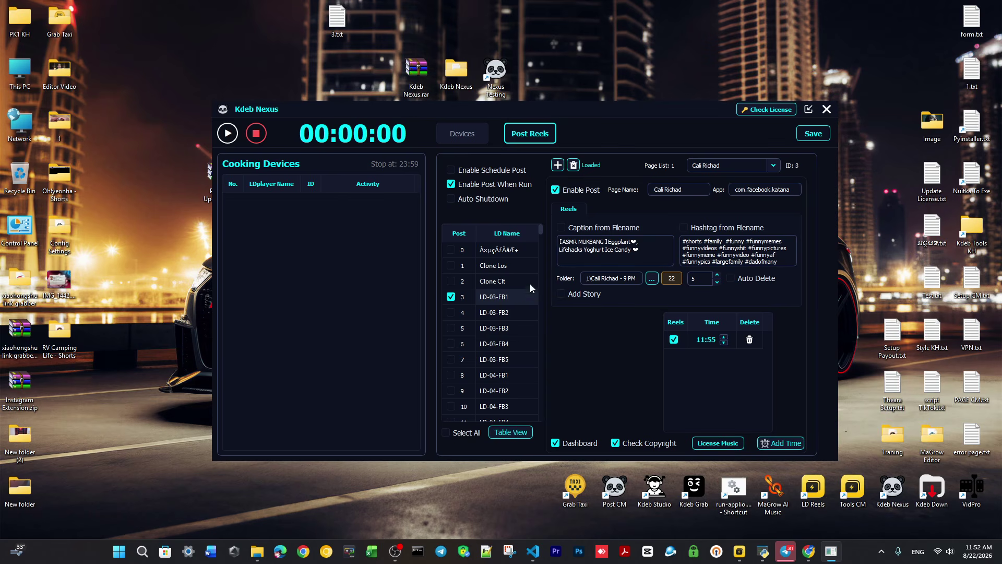
{"action": "left_click_drag", "start_coordinate": [506, 106], "coordinate": [520, 130]}
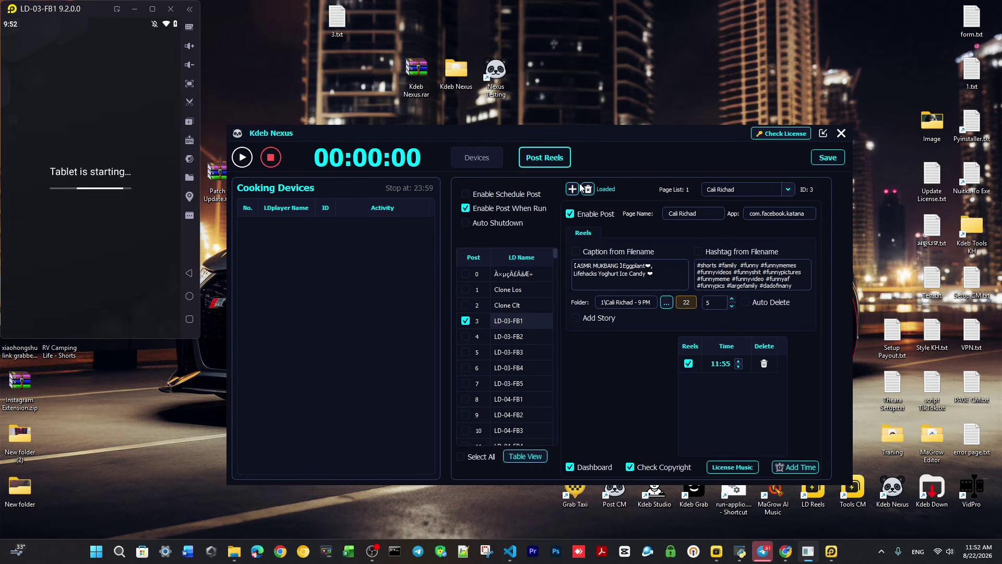
{"action": "left_click_drag", "start_coordinate": [568, 133], "coordinate": [568, 137]}
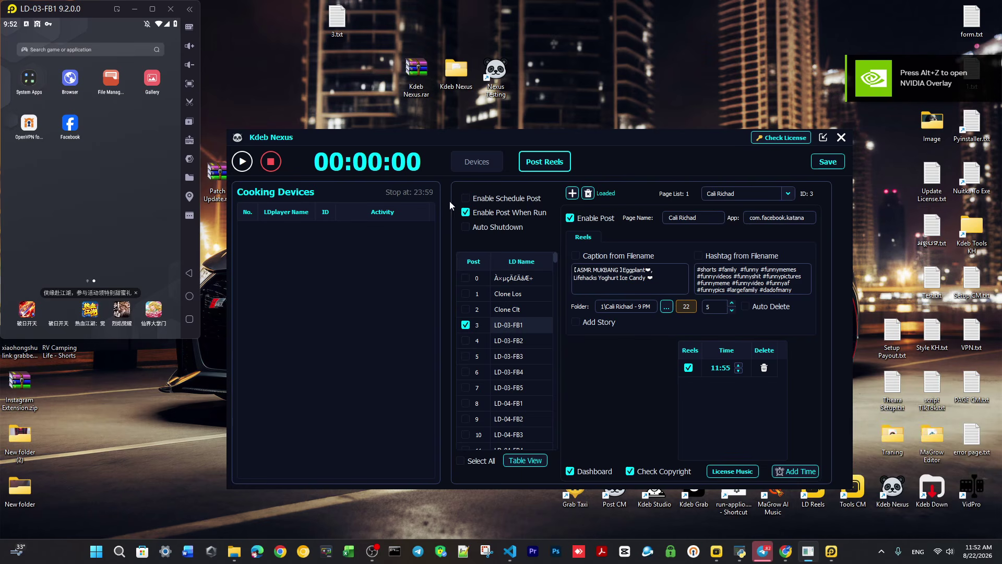
Set the posting mode to Enable Schedule Post.
{"action": "left_click", "coordinate": [466, 198]}
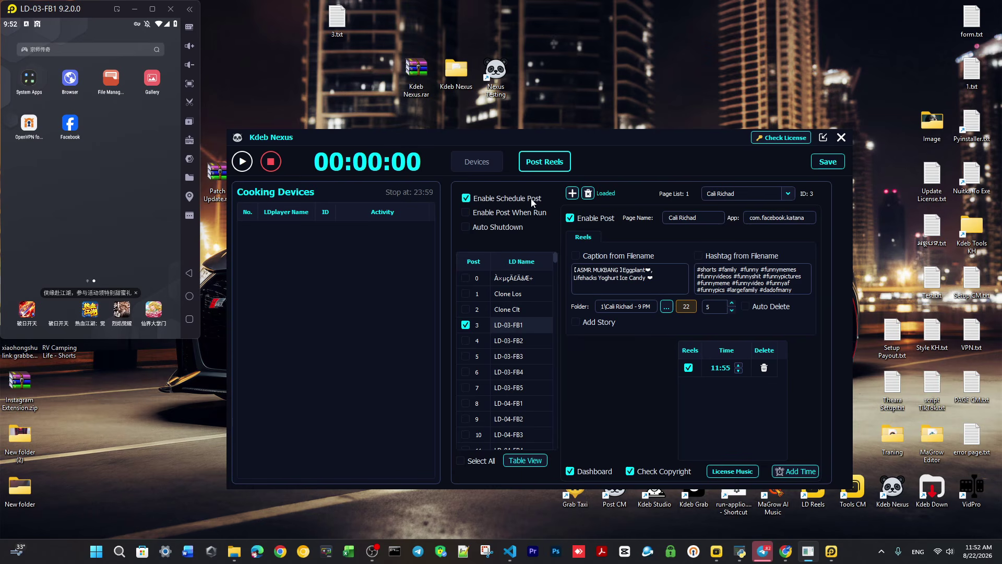
{"action": "left_click_drag", "start_coordinate": [712, 366], "coordinate": [730, 369]}
{"action": "left_click_drag", "start_coordinate": [400, 134], "coordinate": [424, 130]}
{"action": "left_click_drag", "start_coordinate": [364, 134], "coordinate": [356, 136]}
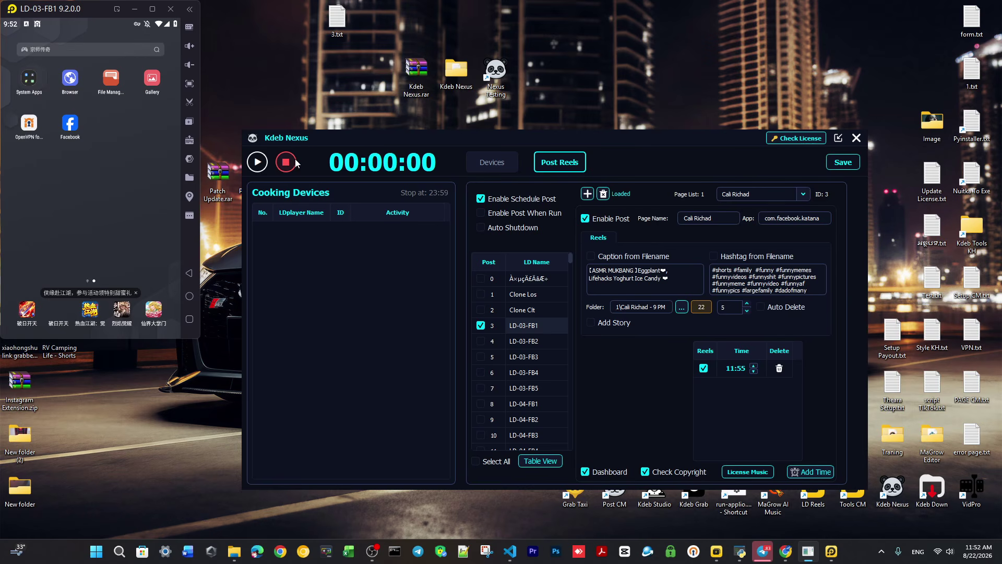
{"action": "left_click_drag", "start_coordinate": [455, 143], "coordinate": [462, 151]}
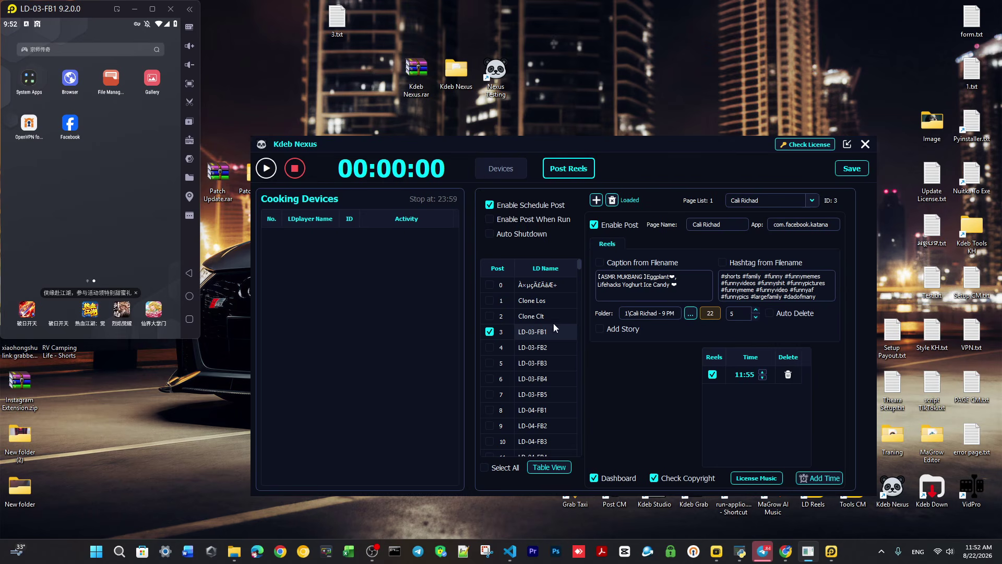
Check the current system time and clear all system notifications.
{"action": "left_click", "coordinate": [983, 556]}
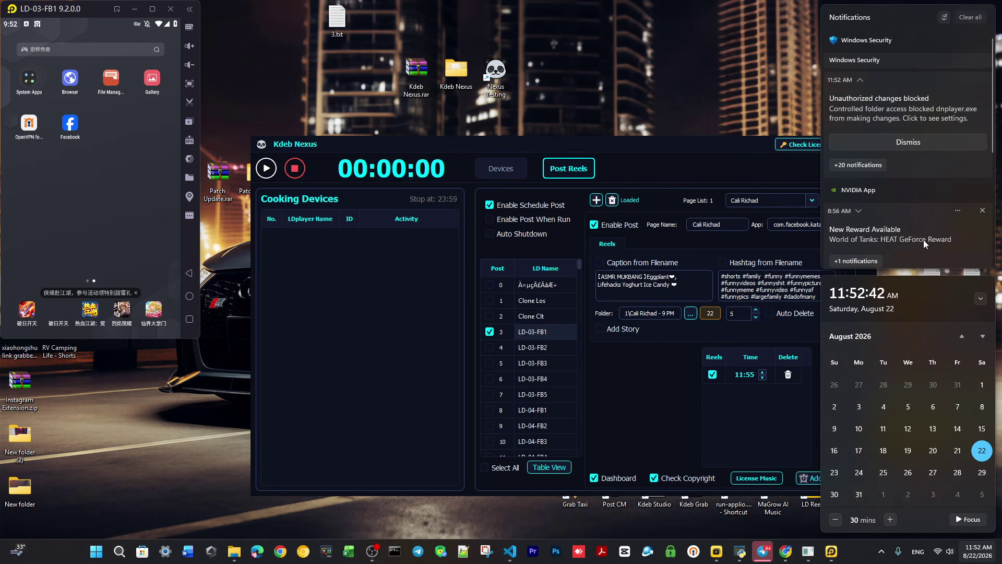
{"action": "left_click", "coordinate": [962, 34]}
{"action": "left_click", "coordinate": [778, 236]}
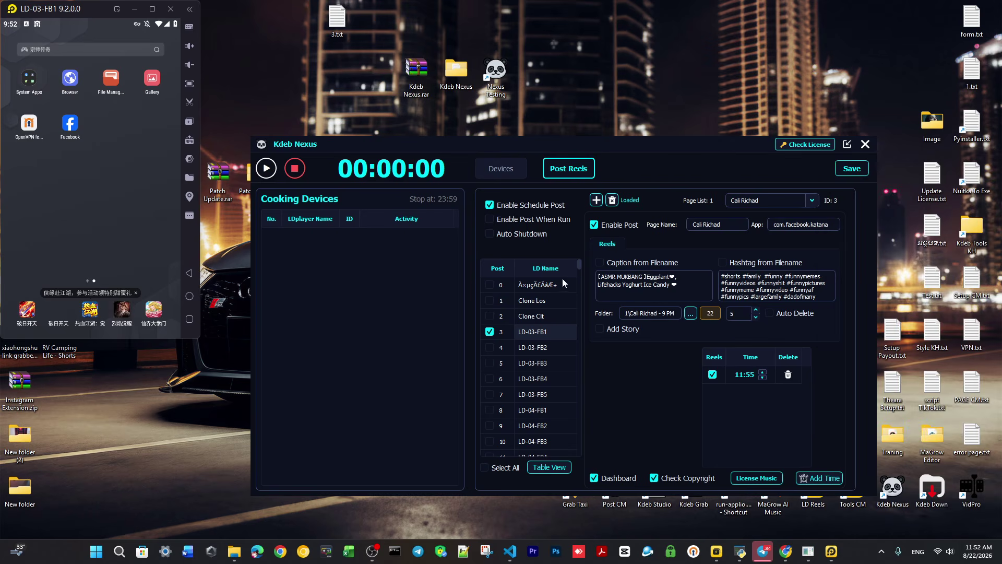
Switch the posting mode to Enable Post When Run.
{"action": "mouse_move", "coordinate": [639, 142]}
{"action": "left_mouse_down"}
{"action": "mouse_move", "coordinate": [639, 127]}
{"action": "mouse_move", "coordinate": [638, 137]}
{"action": "left_mouse_up"}
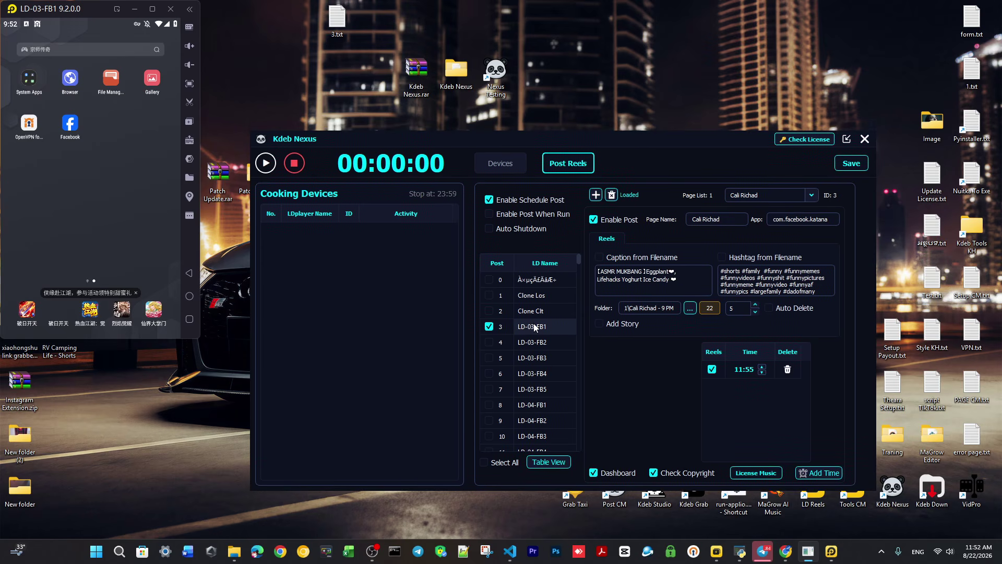
{"action": "left_click", "coordinate": [731, 308]}
{"action": "left_click_drag", "start_coordinate": [588, 136], "coordinate": [593, 138]}
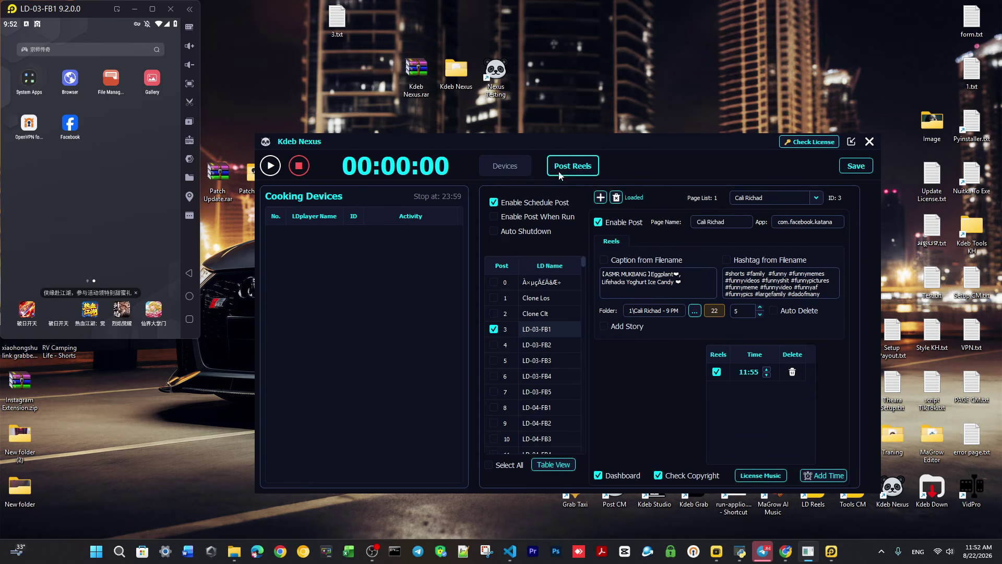
{"action": "left_click", "coordinate": [570, 216]}
Check the current system time to the second against the scheduled reel time.
{"action": "left_click", "coordinate": [976, 551]}
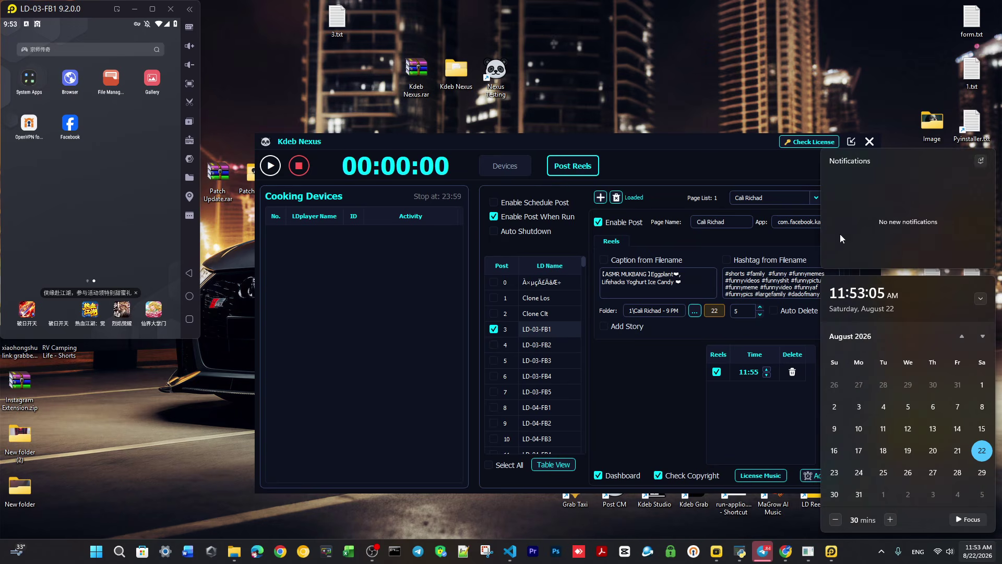
{"action": "left_click", "coordinate": [702, 23]}
{"action": "left_click_drag", "start_coordinate": [600, 149], "coordinate": [617, 149]}
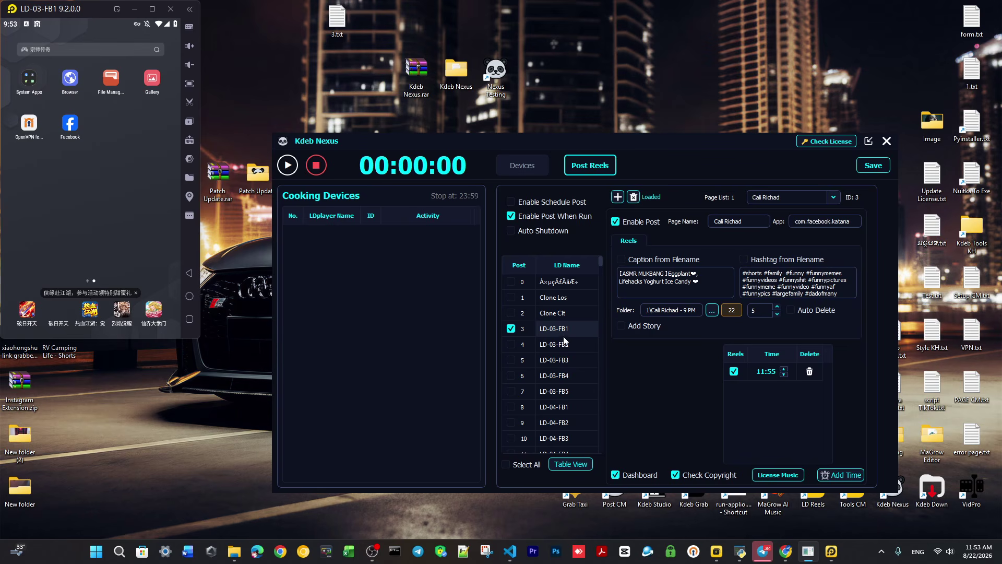
{"action": "left_click_drag", "start_coordinate": [611, 136], "coordinate": [617, 127]}
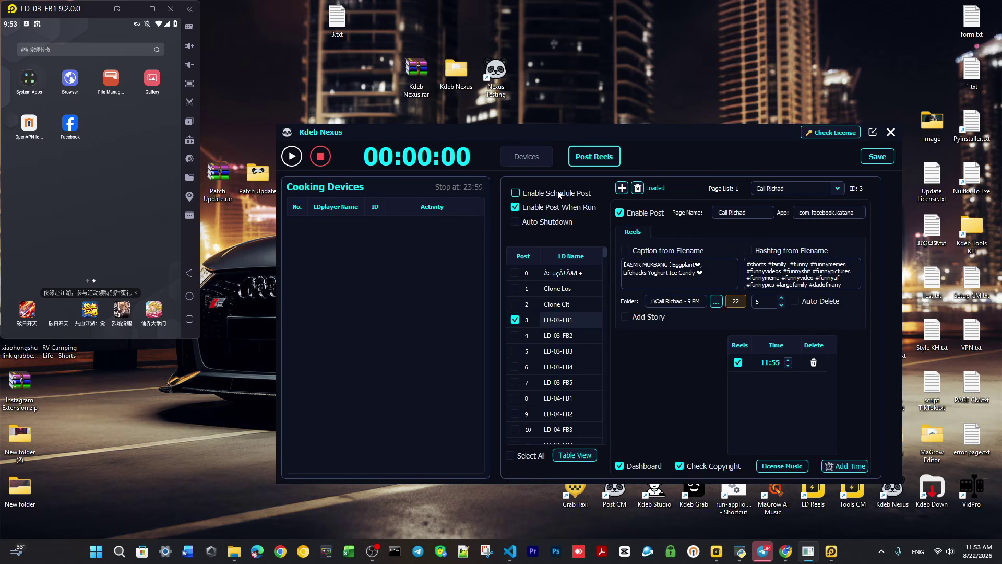
Enable Auto Shutdown in the posting options, keeping the LD-03-FB1 device selected.
{"action": "left_click", "coordinate": [530, 224]}
{"action": "left_click_drag", "start_coordinate": [574, 340], "coordinate": [574, 412]}
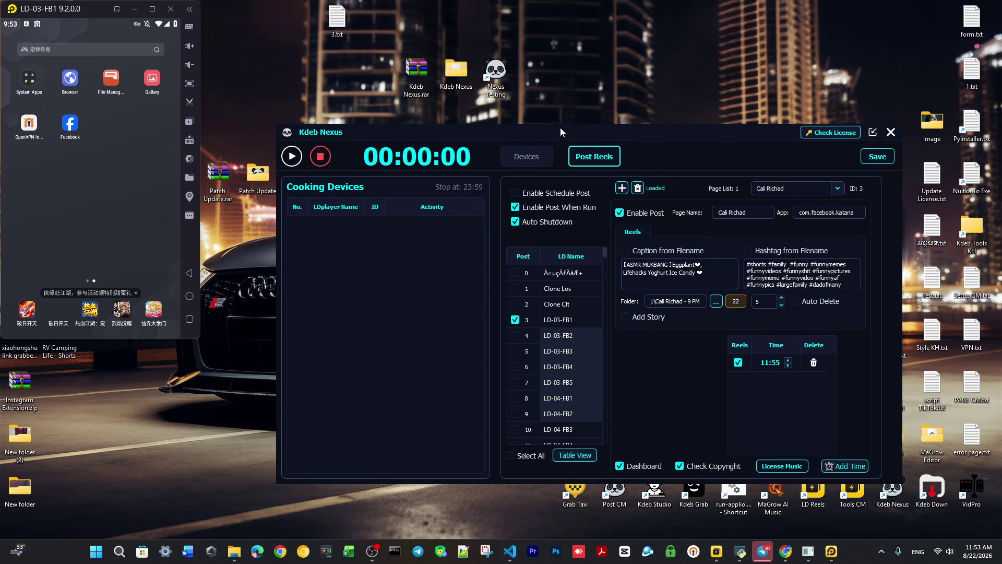
{"action": "left_click_drag", "start_coordinate": [559, 128], "coordinate": [550, 122]}
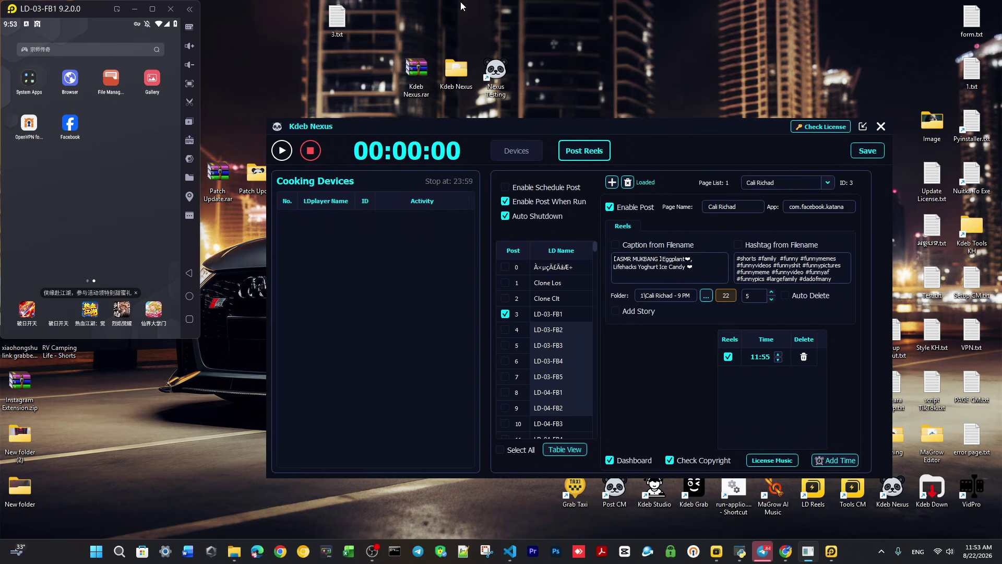
{"action": "mouse_move", "coordinate": [613, 131]}
{"action": "left_mouse_down"}
{"action": "mouse_move", "coordinate": [604, 144]}
{"action": "mouse_move", "coordinate": [615, 140]}
{"action": "left_mouse_up"}
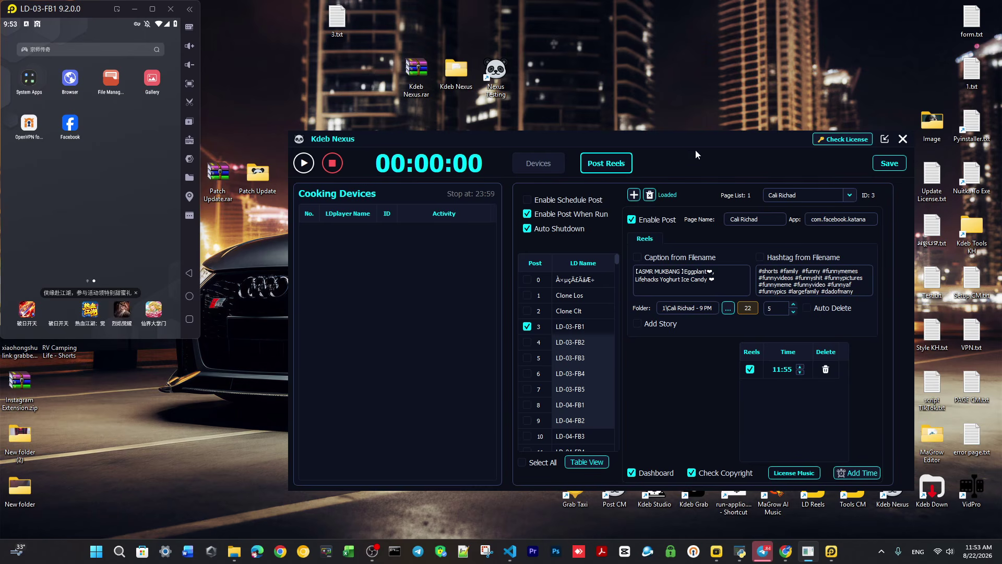
{"action": "left_click_drag", "start_coordinate": [683, 137], "coordinate": [668, 132]}
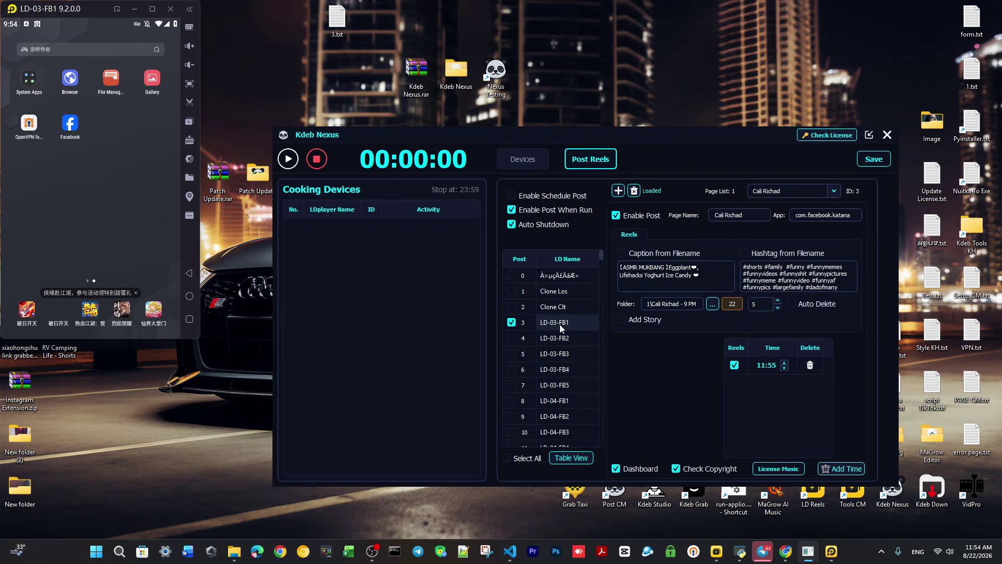
Open Facebook in the emulator and view its page profile to compare the name with the Page Name setting.
{"action": "left_click", "coordinate": [741, 213]}
{"action": "triple_click", "coordinate": [740, 213]}
{"action": "left_click", "coordinate": [70, 123]}
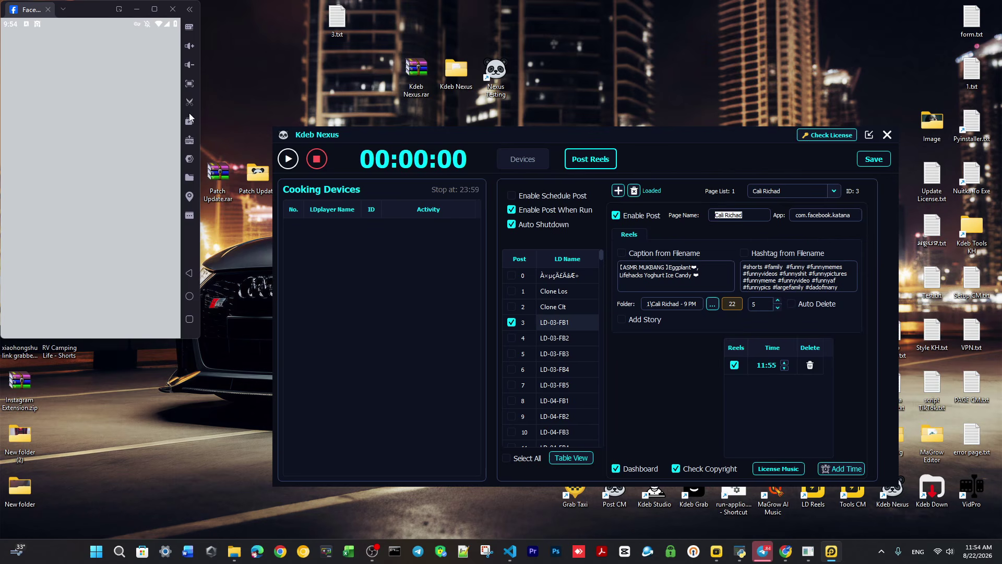
{"action": "left_click", "coordinate": [19, 72]}
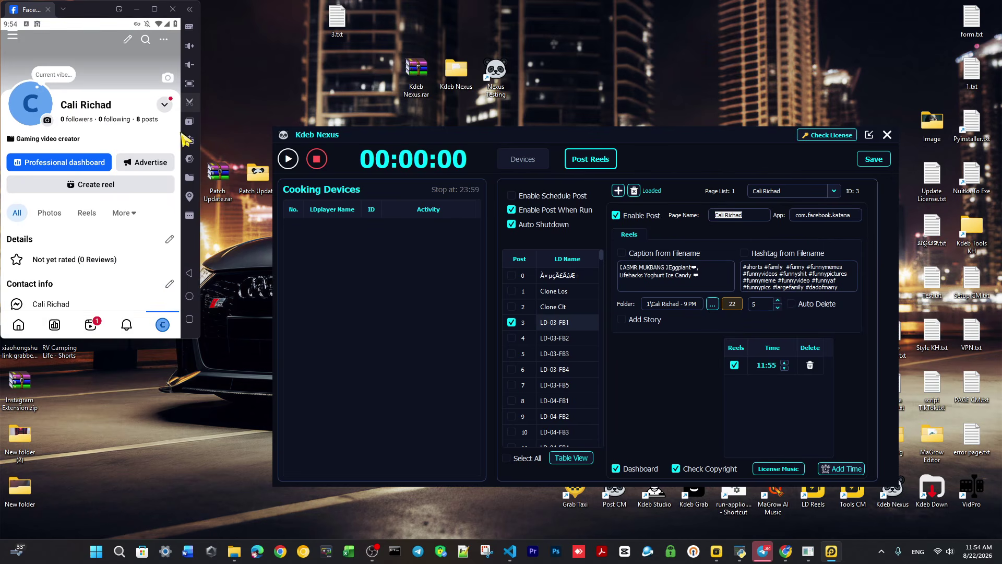
Recheck the Page Name entry and save the configuration.
{"action": "left_click", "coordinate": [747, 215]}
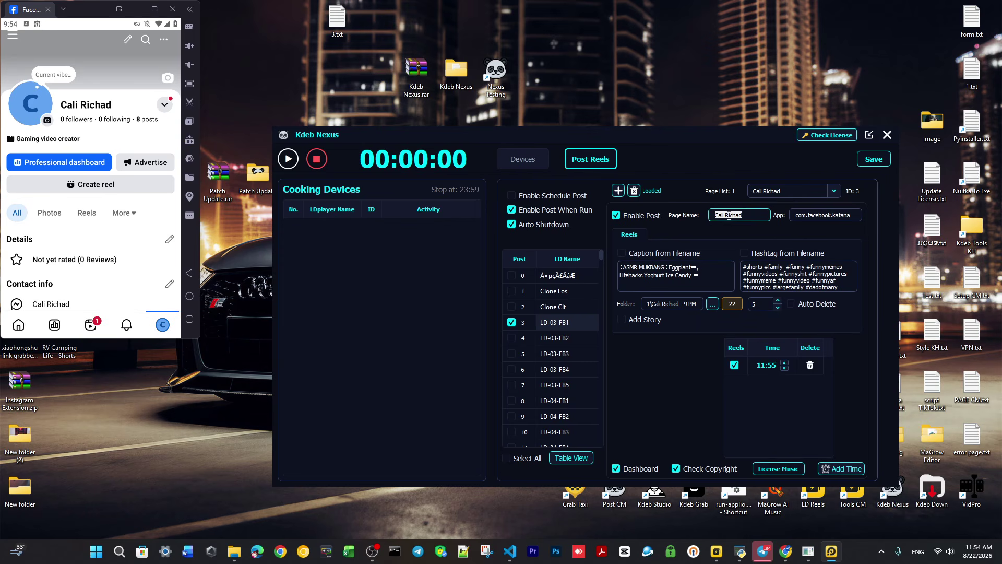
{"action": "left_click_drag", "start_coordinate": [747, 214], "coordinate": [676, 205]}
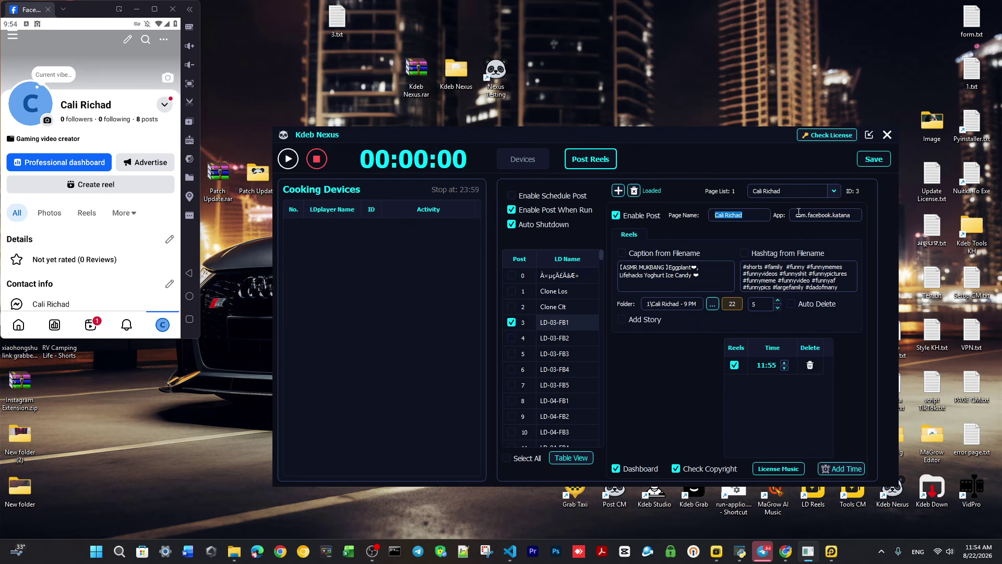
{"action": "left_click", "coordinate": [873, 158]}
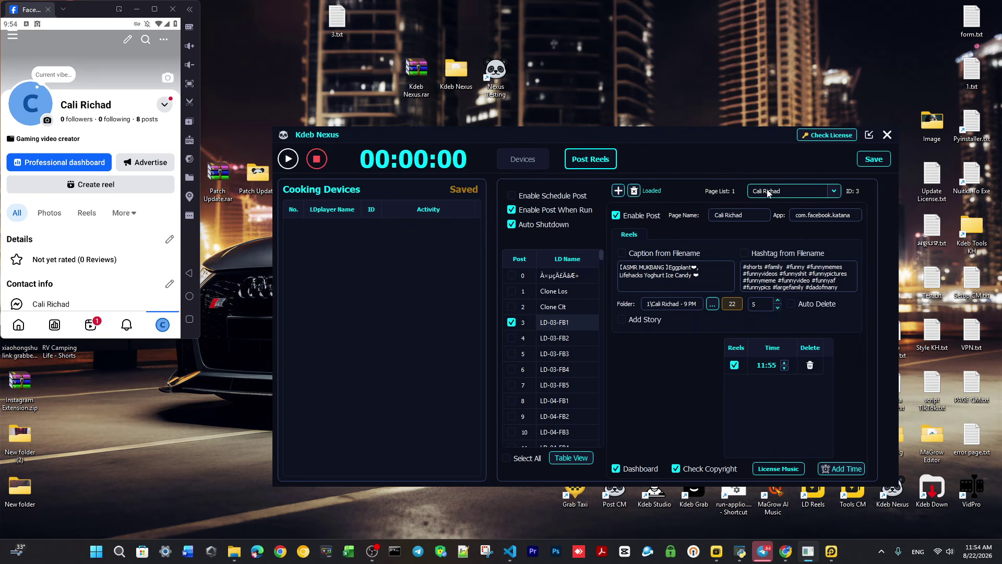
Check which pages are available in the device's Page List.
{"action": "left_click", "coordinate": [784, 193]}
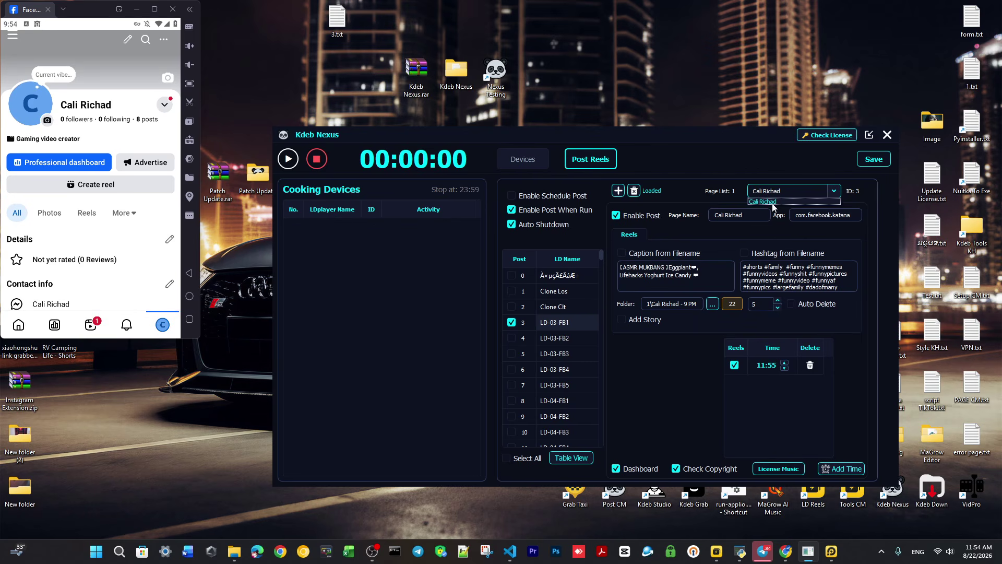
{"action": "left_click", "coordinate": [735, 192]}
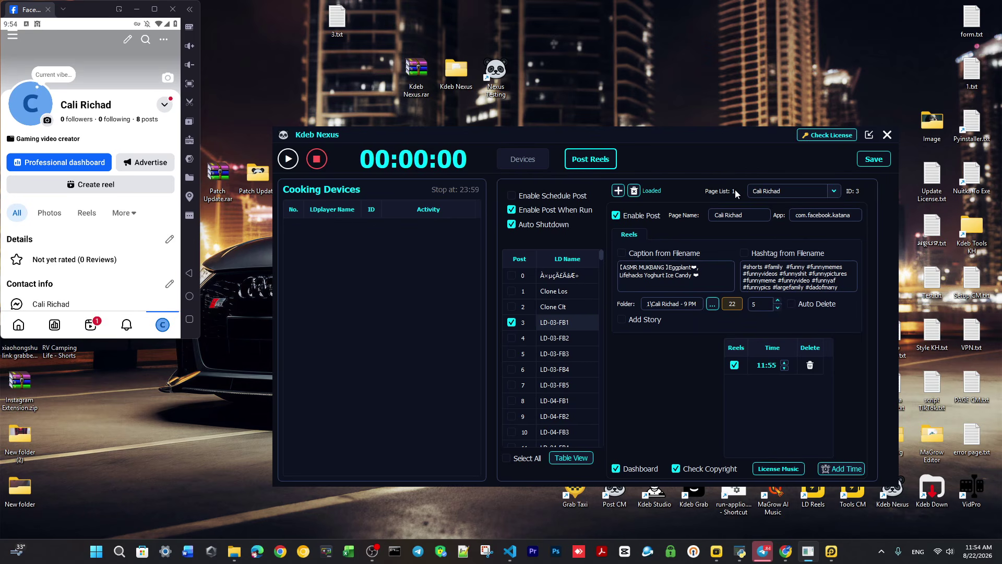
{"action": "left_click", "coordinate": [774, 193]}
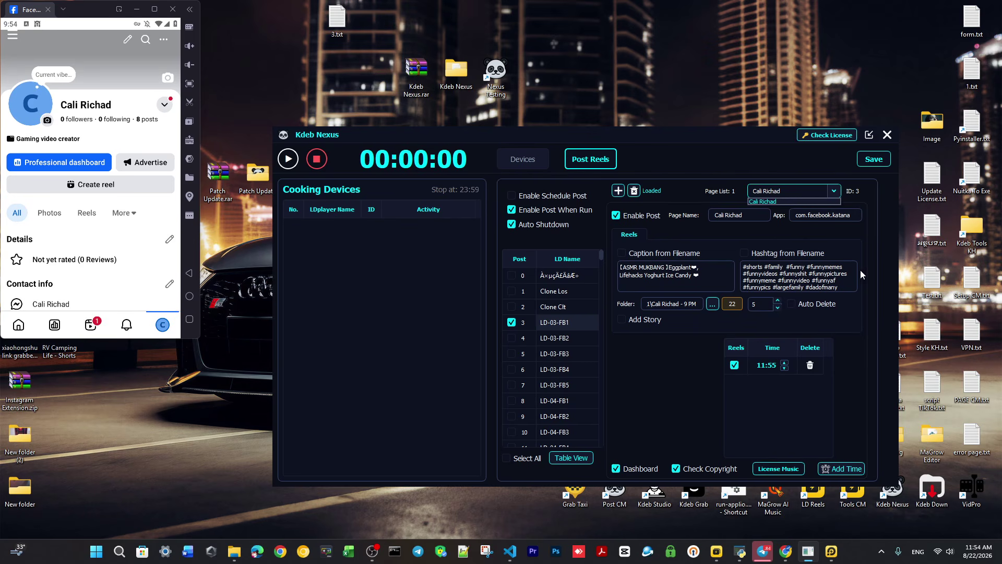
{"action": "left_click", "coordinate": [784, 193]}
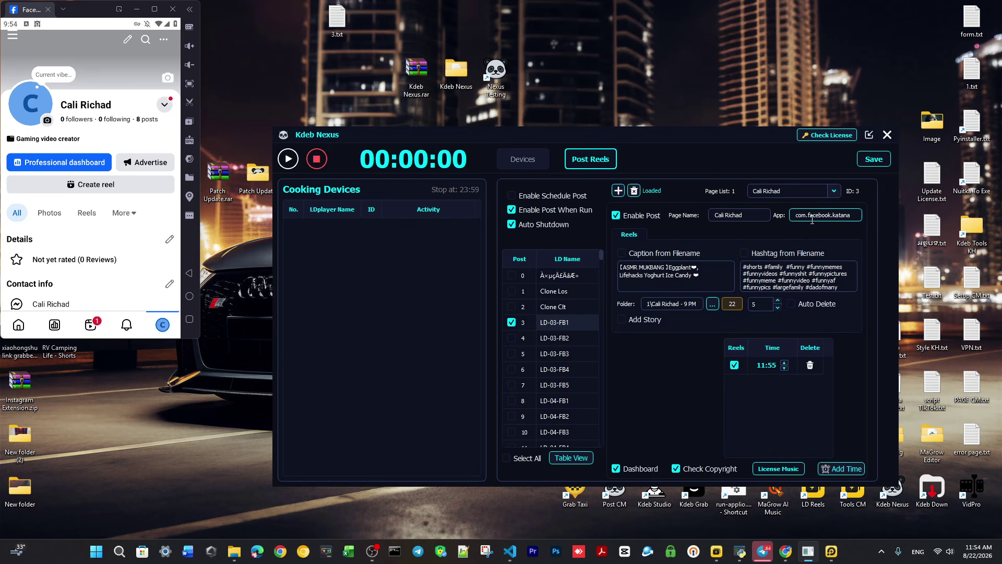
{"action": "left_click", "coordinate": [787, 189]}
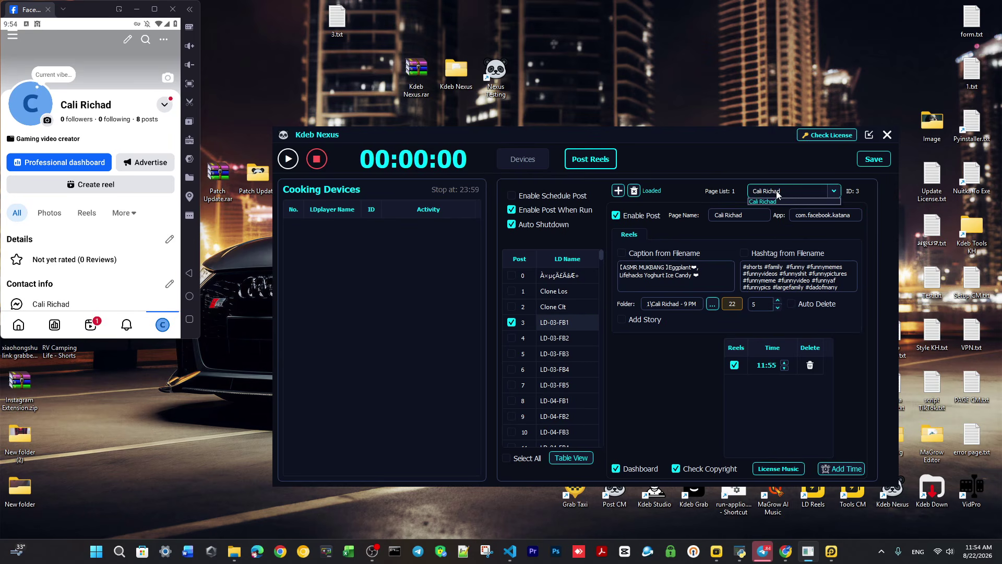
{"action": "left_click", "coordinate": [779, 193]}
{"action": "left_click", "coordinate": [779, 193]}
Return the emulator to its home screen and compare the App package com.facebook.katana with the installed Facebook app.
{"action": "left_click", "coordinate": [672, 305]}
{"action": "left_click_drag", "start_coordinate": [751, 215], "coordinate": [693, 206]}
{"action": "triple_click", "coordinate": [829, 217]}
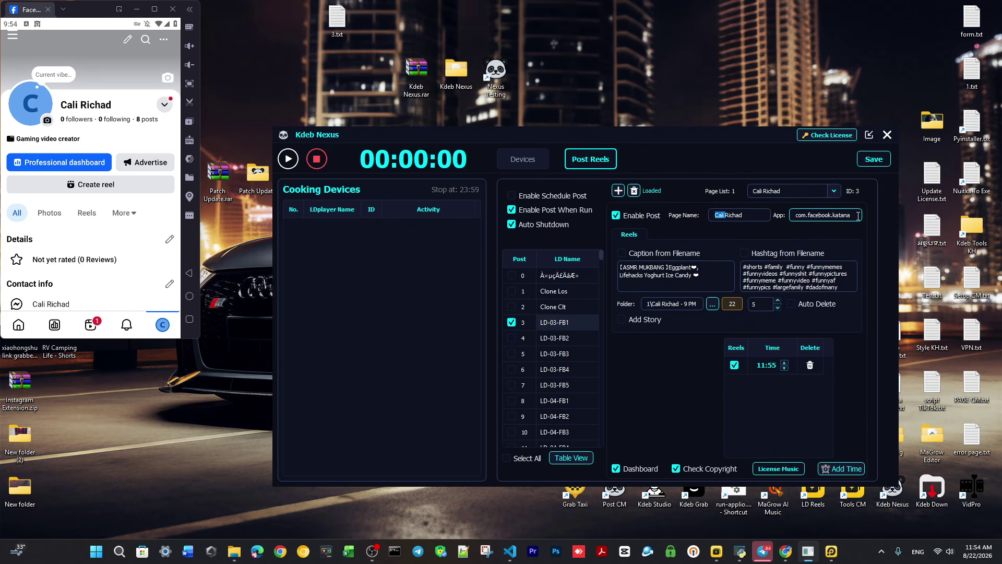
{"action": "left_click", "coordinate": [189, 296]}
{"action": "left_click", "coordinate": [851, 216]}
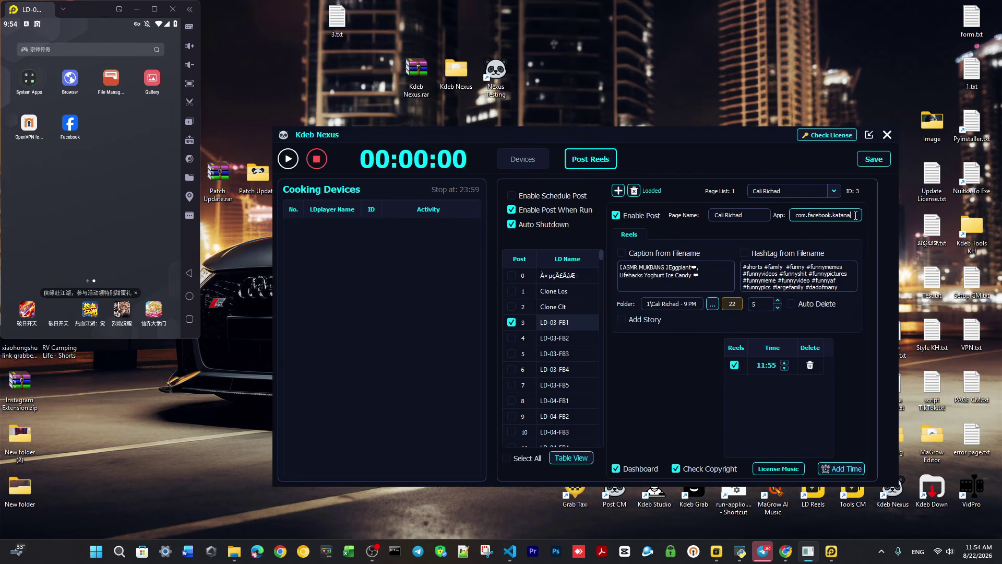
{"action": "left_click", "coordinate": [131, 136]}
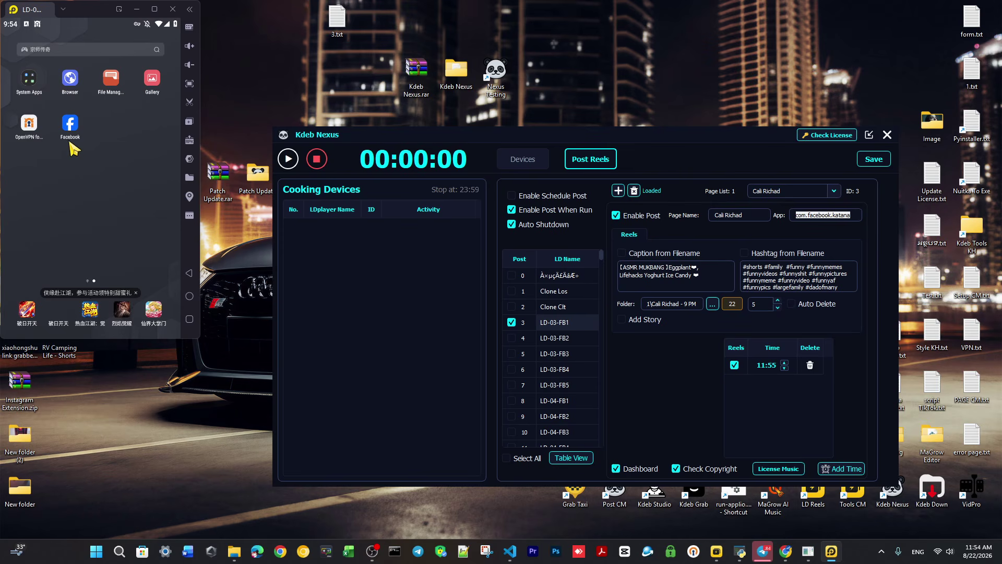
Highlight the katana ending of the package name in the App setting to examine it.
{"action": "left_click", "coordinate": [855, 215]}
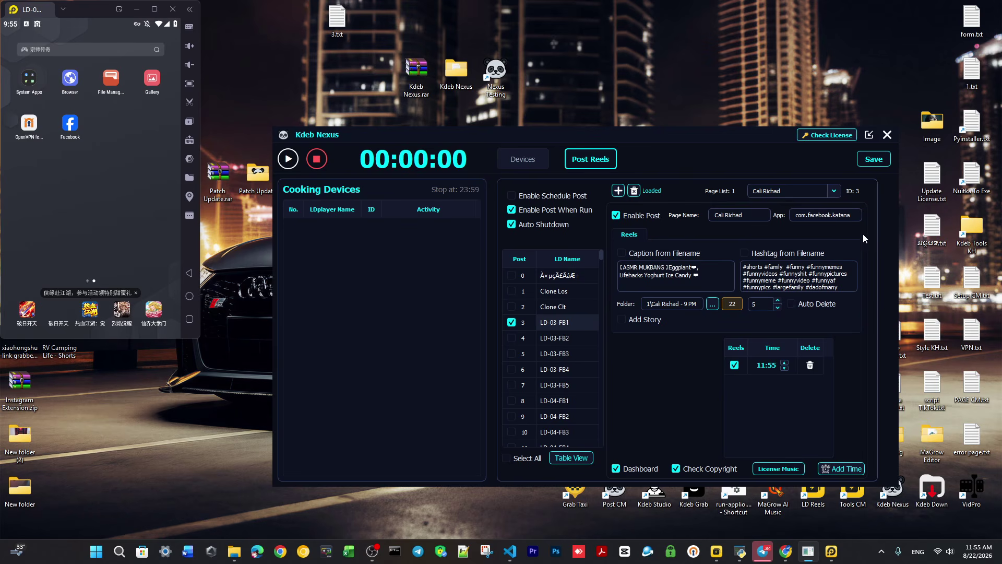
{"action": "left_click_drag", "start_coordinate": [853, 215], "coordinate": [833, 214]}
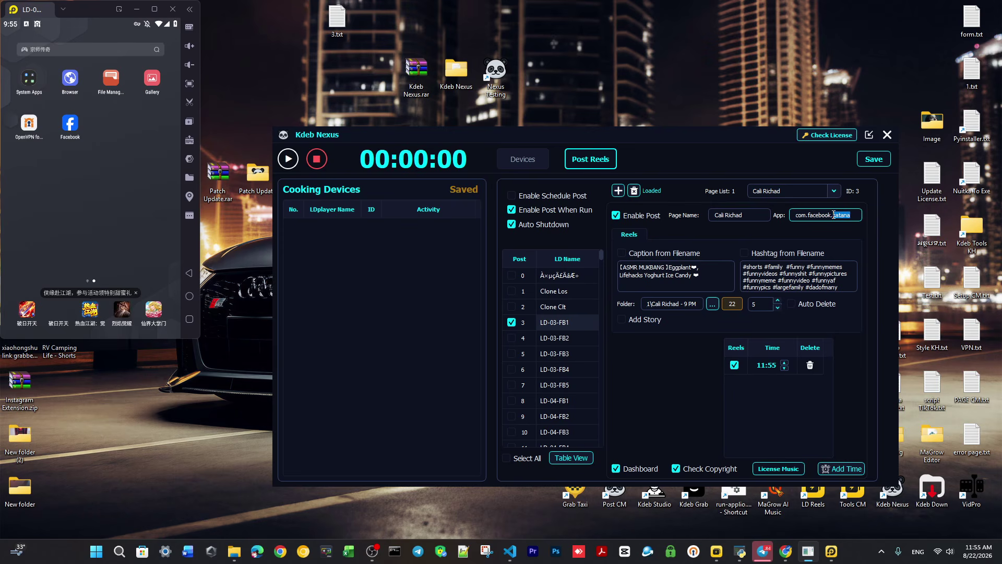
{"action": "left_click", "coordinate": [852, 214]}
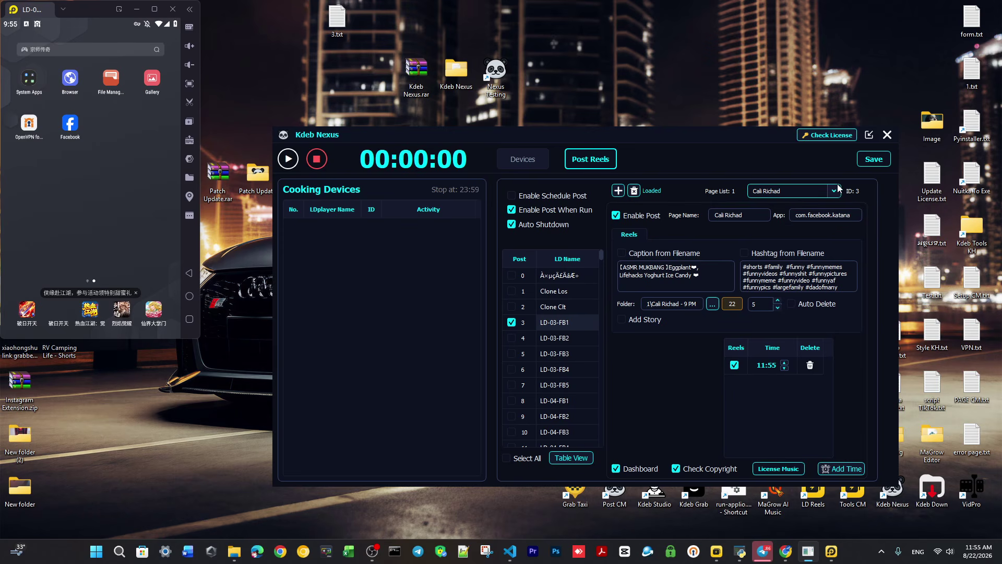
Start a blank page entry for LD-03-FB1, inspect its empty fields, and reload the device's saved configuration without keeping it.
{"action": "left_click", "coordinate": [619, 192]}
{"action": "left_click", "coordinate": [714, 215]}
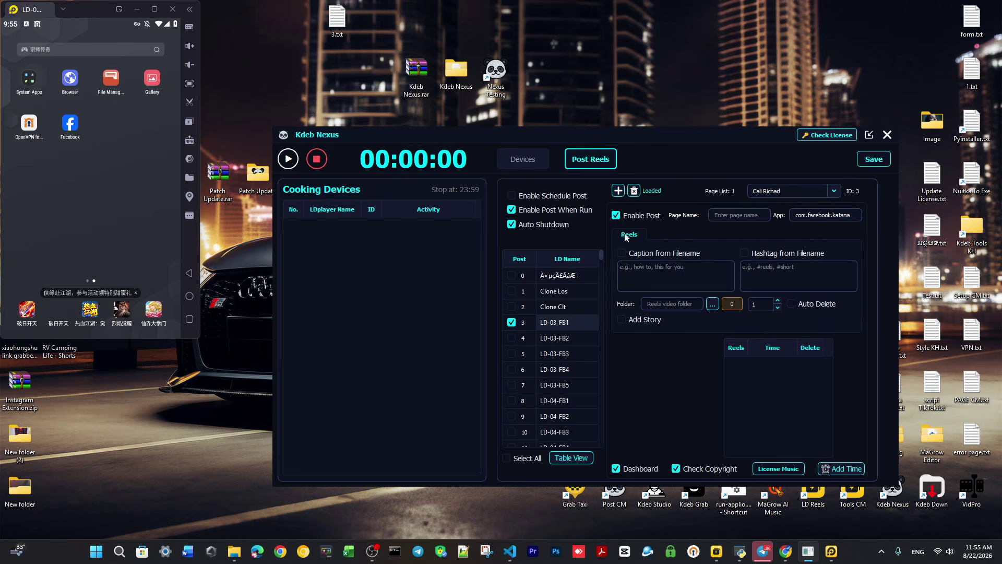
{"action": "left_click", "coordinate": [559, 349]}
{"action": "left_click", "coordinate": [568, 324]}
Select the saved page in the Page List and examine its caption text and video folder path.
{"action": "left_click", "coordinate": [772, 191]}
{"action": "left_click", "coordinate": [767, 199]}
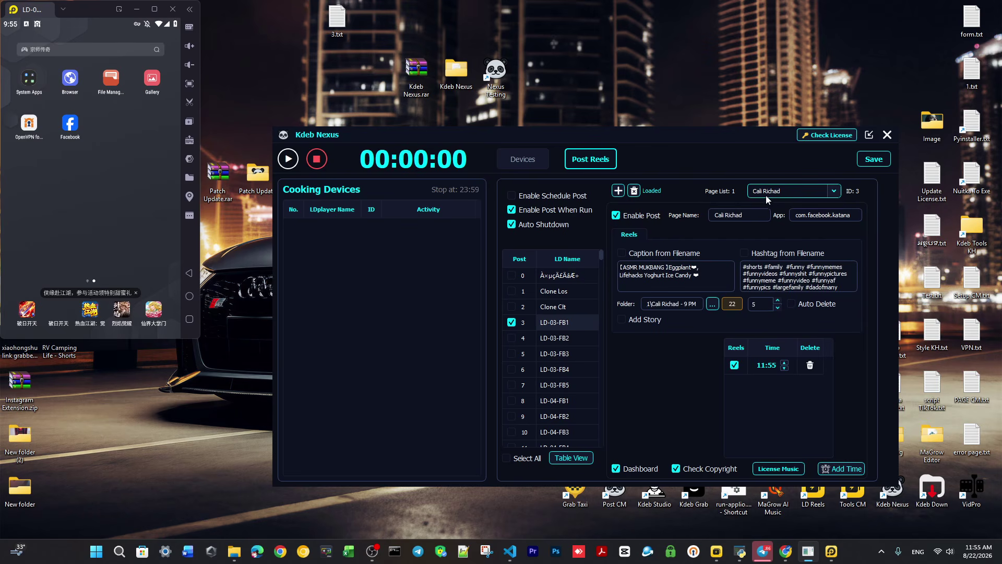
{"action": "left_click", "coordinate": [767, 196]}
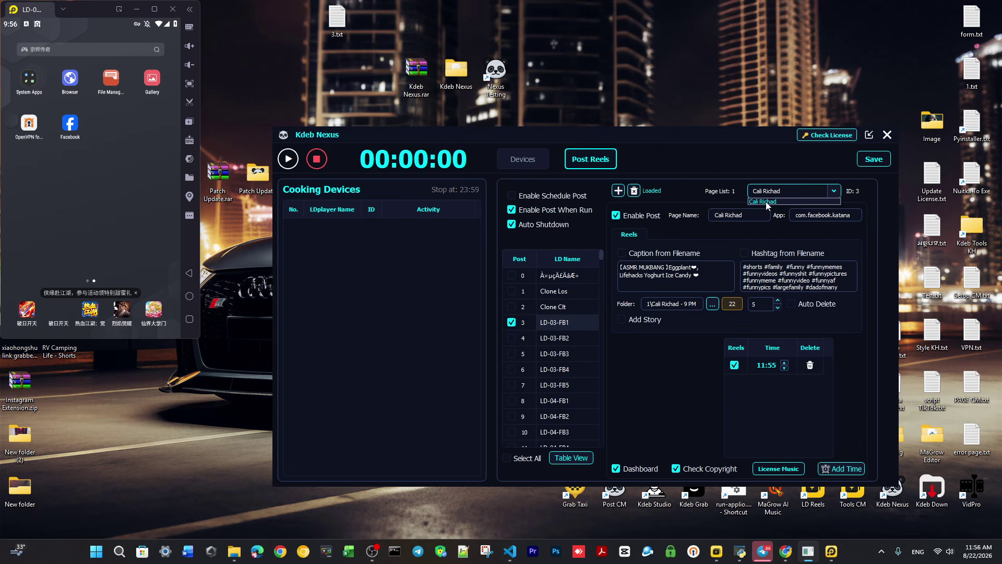
{"action": "left_click", "coordinate": [765, 202]}
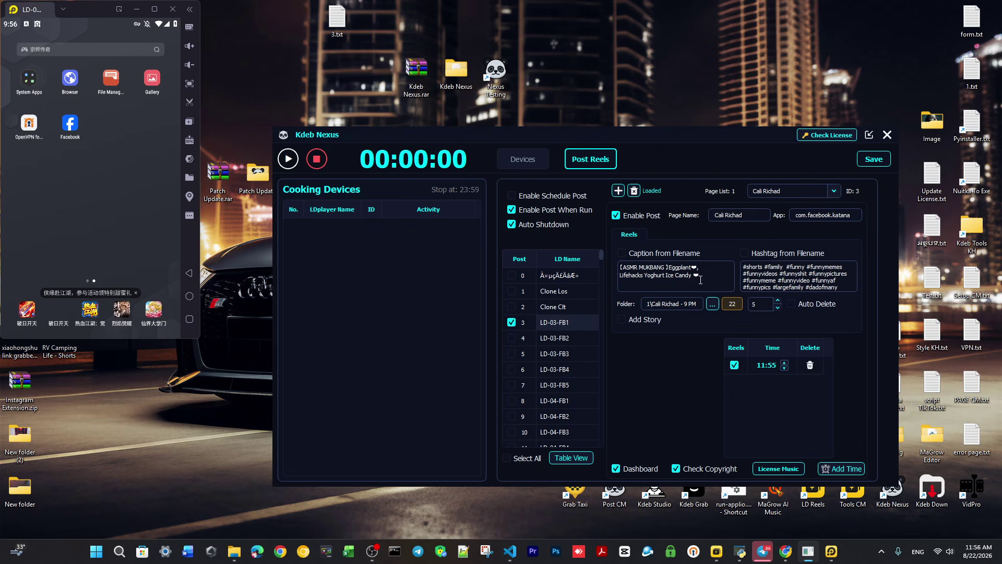
{"action": "left_click_drag", "start_coordinate": [701, 276], "coordinate": [636, 257]}
{"action": "left_click_drag", "start_coordinate": [697, 306], "coordinate": [616, 304]}
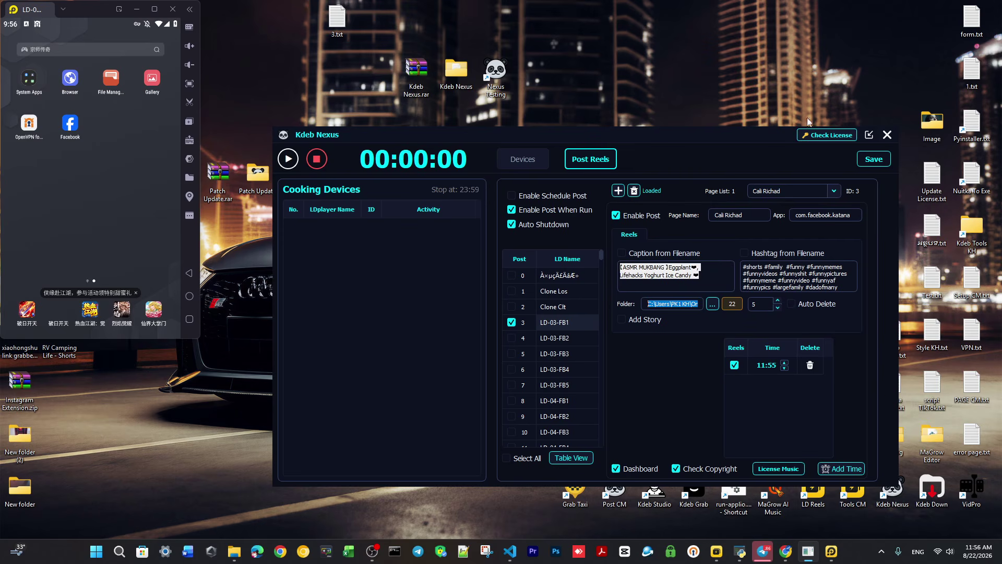
{"action": "left_click", "coordinate": [705, 272]}
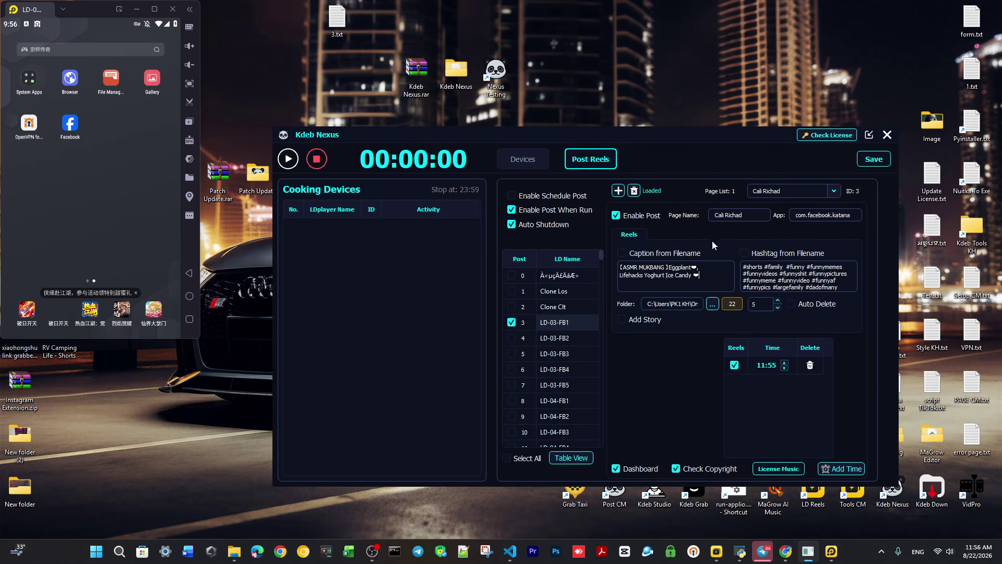
Recheck the pages offered in the Page List for LD-03-FB1.
{"action": "left_click", "coordinate": [775, 195]}
{"action": "left_click", "coordinate": [772, 194]}
{"action": "left_click", "coordinate": [770, 194]}
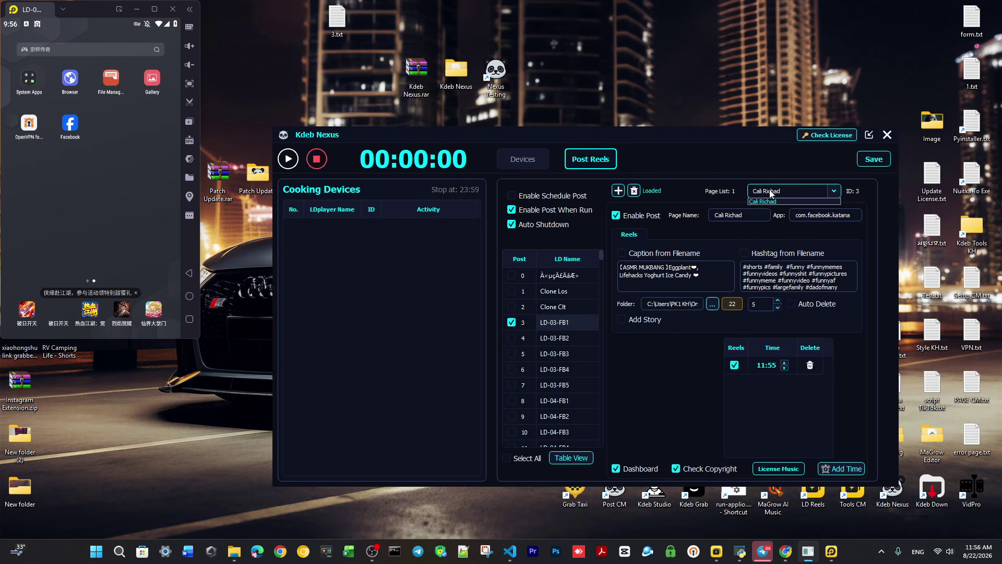
{"action": "left_click", "coordinate": [770, 194]}
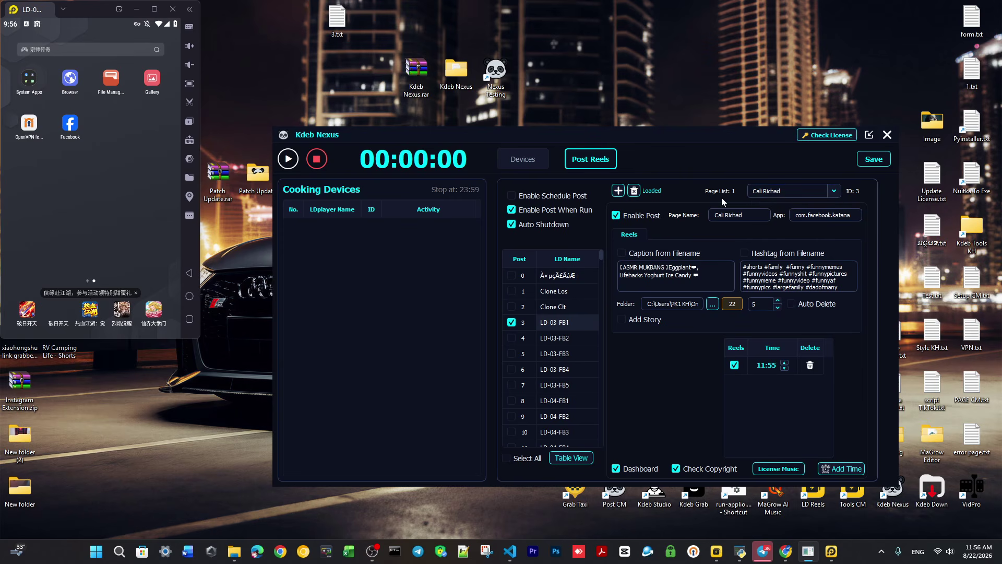
Request deletion of the selected page and decline the confirmation to keep it.
{"action": "left_click", "coordinate": [635, 191]}
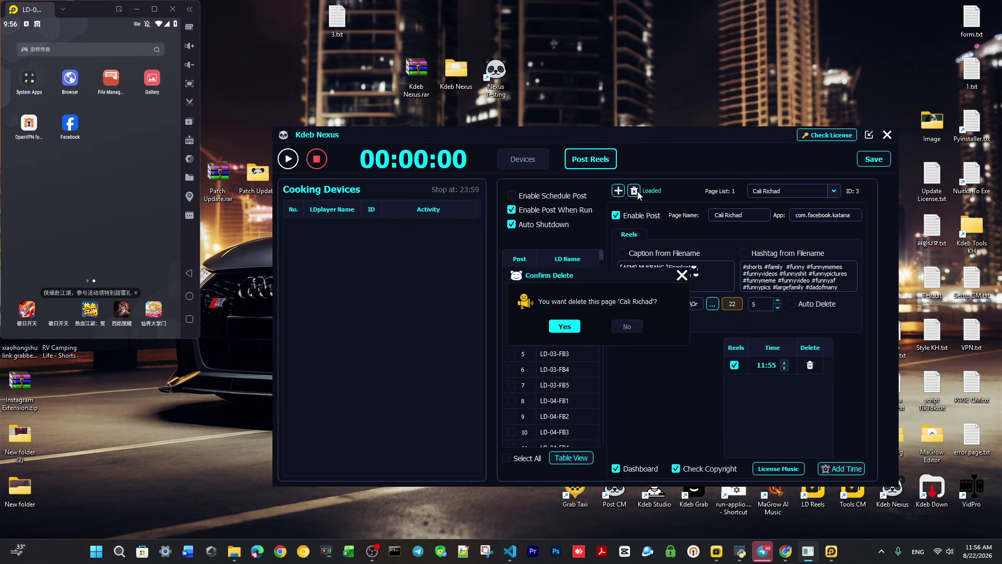
{"action": "left_click_drag", "start_coordinate": [584, 282], "coordinate": [604, 283]}
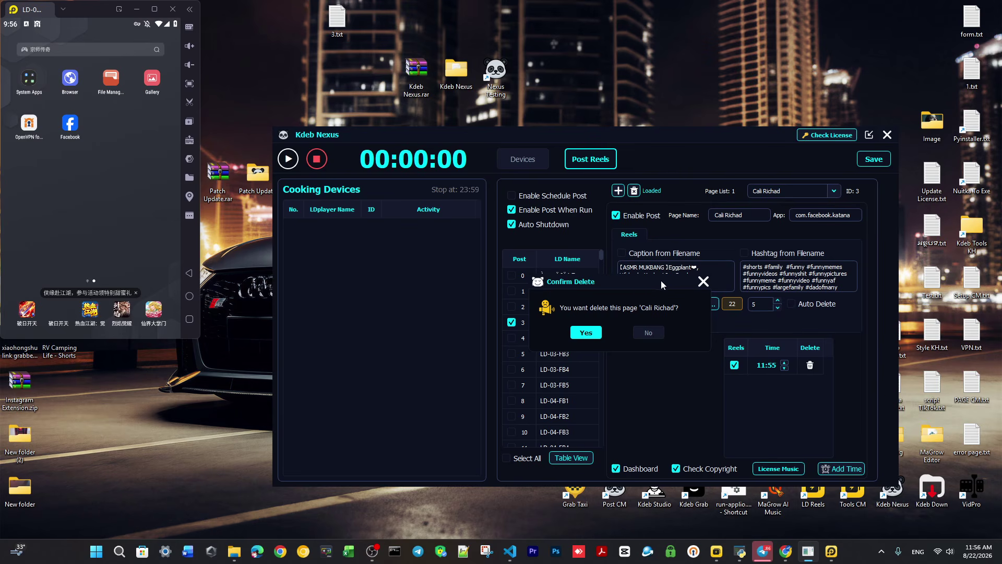
{"action": "left_click_drag", "start_coordinate": [661, 280], "coordinate": [681, 273]}
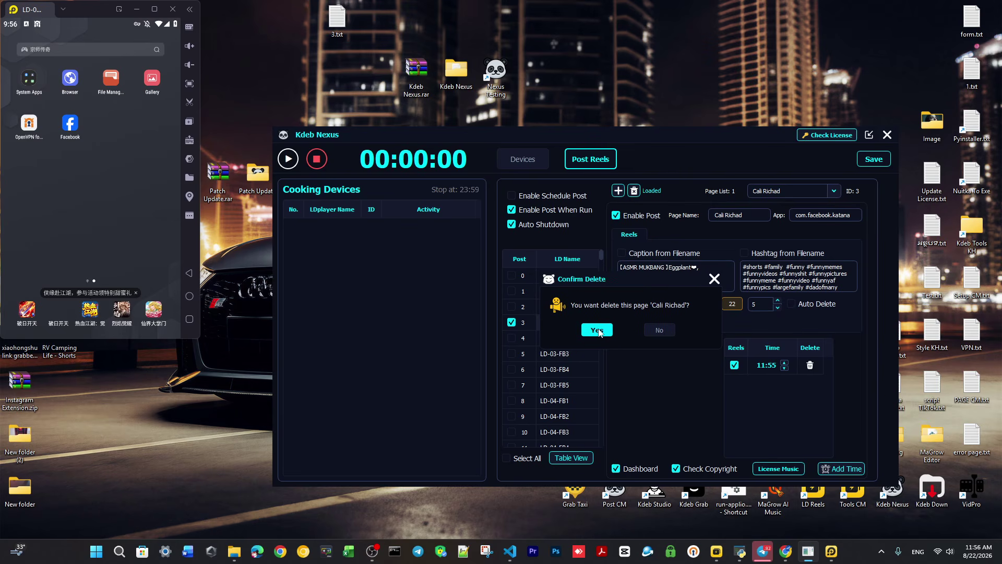
{"action": "left_click", "coordinate": [659, 330]}
Reposition the Kdeb Nexus window and highlight the reel caption text beneath Caption from Filename to examine it.
{"action": "left_click_drag", "start_coordinate": [707, 132], "coordinate": [699, 134]}
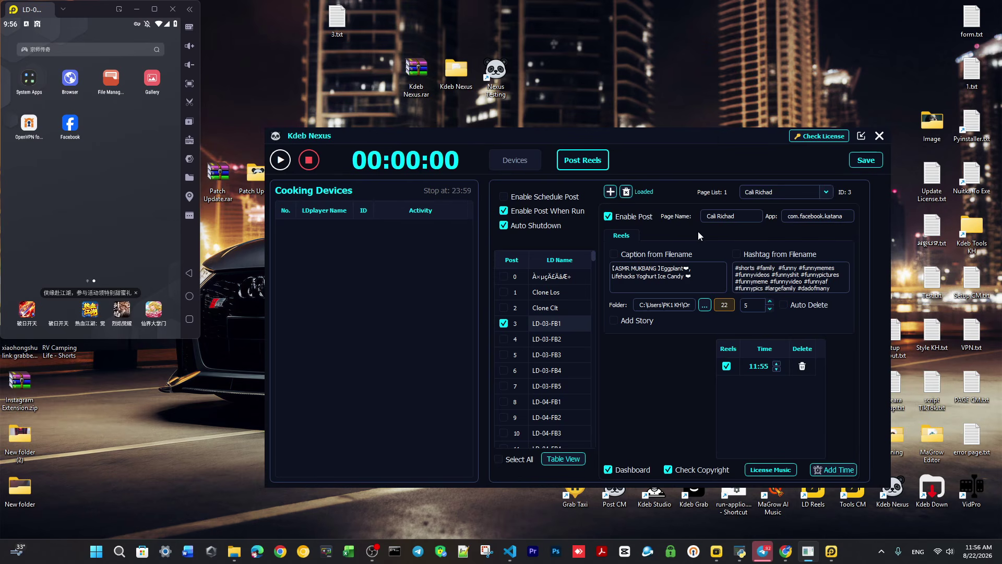
{"action": "left_click_drag", "start_coordinate": [699, 290], "coordinate": [577, 248]}
{"action": "left_click", "coordinate": [705, 281]}
{"action": "left_click_drag", "start_coordinate": [628, 134], "coordinate": [681, 129]}
{"action": "left_click_drag", "start_coordinate": [758, 262], "coordinate": [655, 252]}
{"action": "left_click", "coordinate": [702, 277]}
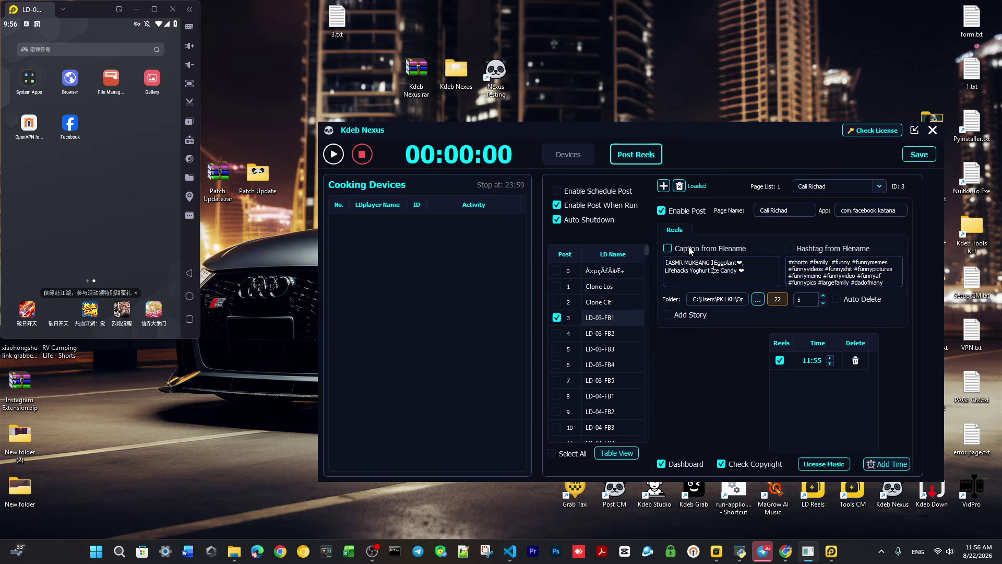
Minimize the emulator and browse in File Explorer to New folder inside YT Videos\New folder (2) on the E: drive.
{"action": "left_click", "coordinate": [140, 11]}
{"action": "key", "text": "super+e"}
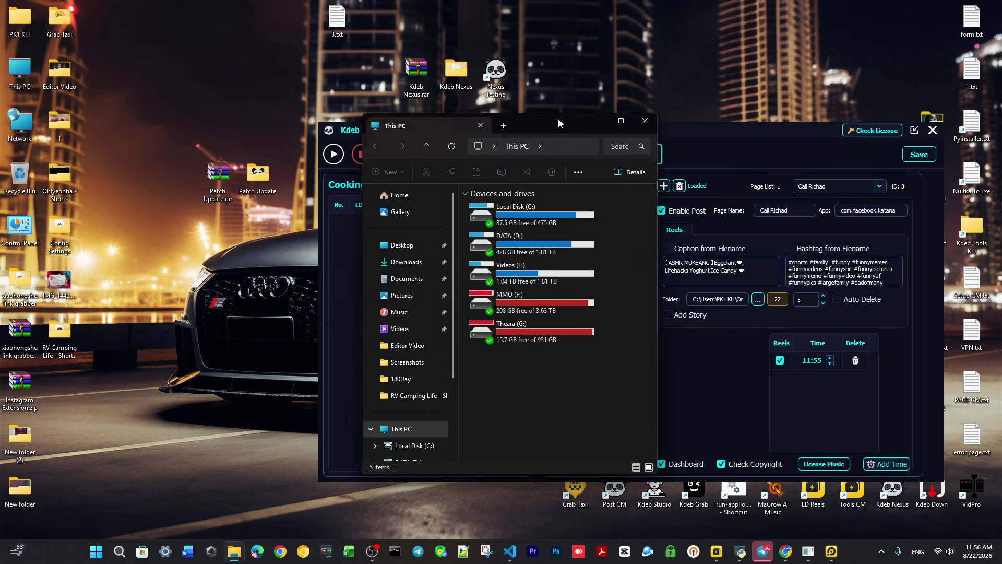
{"action": "left_click_drag", "start_coordinate": [558, 118], "coordinate": [289, 109]}
{"action": "double_click", "coordinate": [282, 262]}
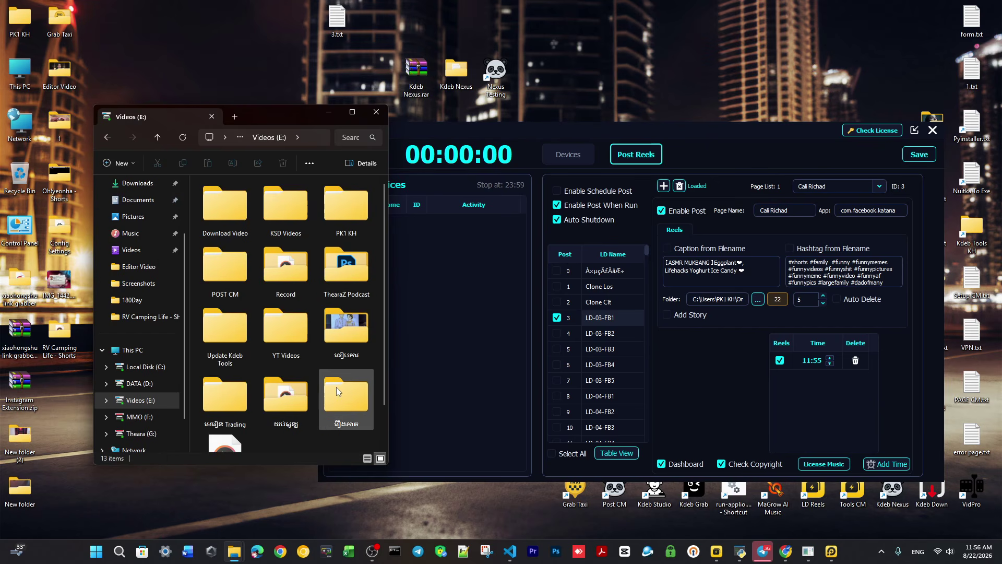
{"action": "double_click", "coordinate": [293, 339]}
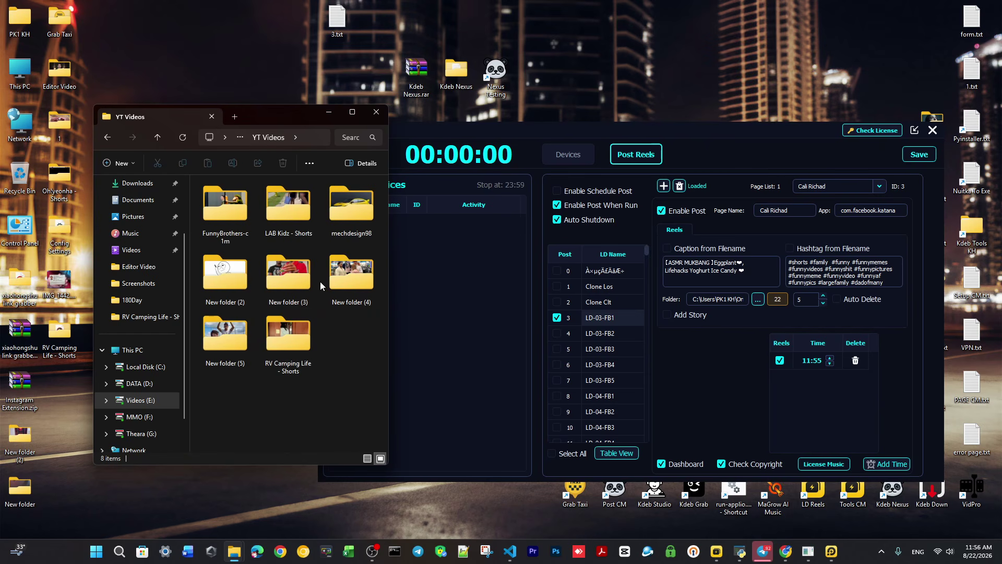
{"action": "double_click", "coordinate": [244, 282]}
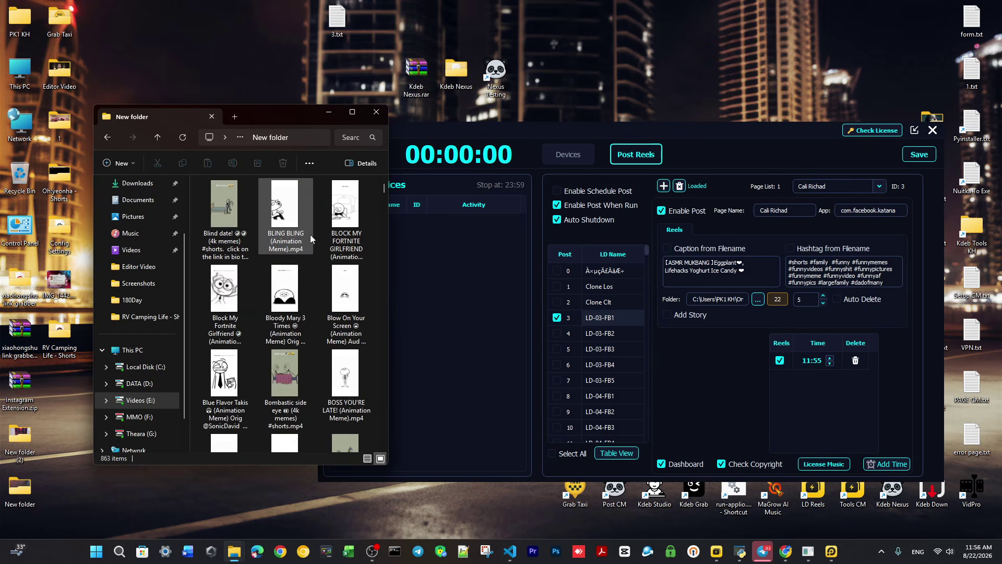
{"action": "double_click", "coordinate": [347, 212]}
{"action": "key", "text": "alt+Left"}
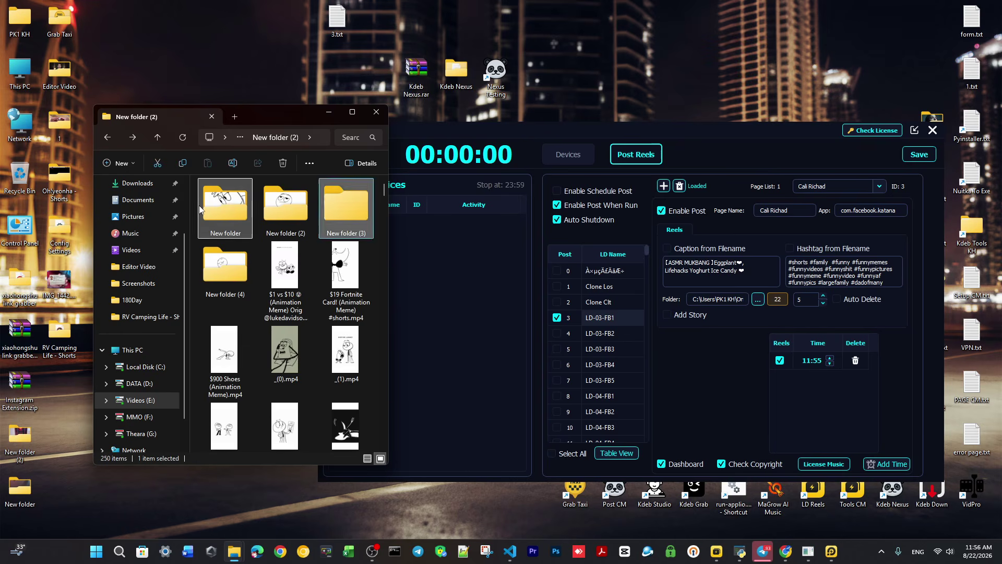
{"action": "double_click", "coordinate": [199, 205]}
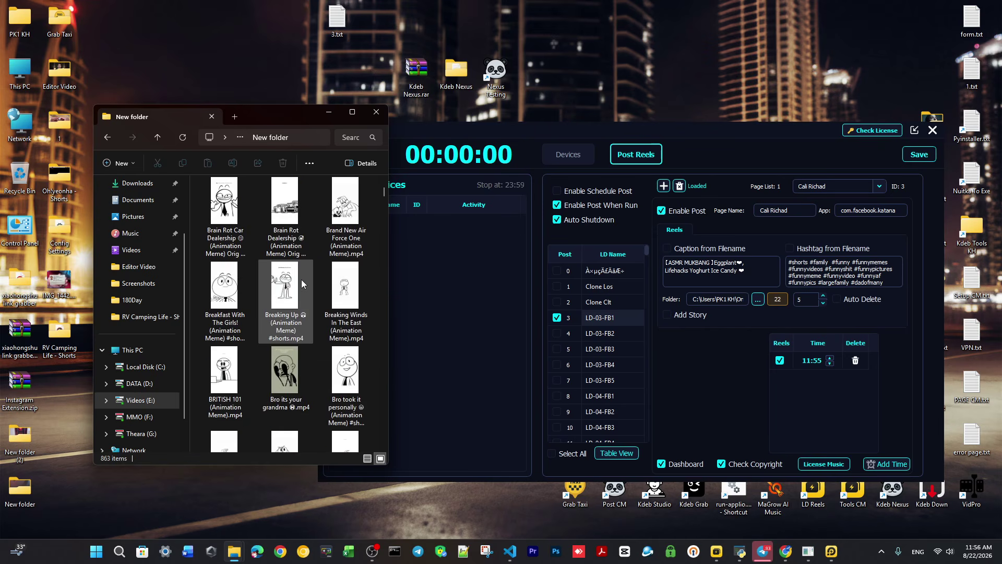
{"action": "scroll", "coordinate": [302, 280], "scroll_direction": "up", "scroll_amount": 5}
{"action": "left_click_drag", "start_coordinate": [287, 116], "coordinate": [260, 114]}
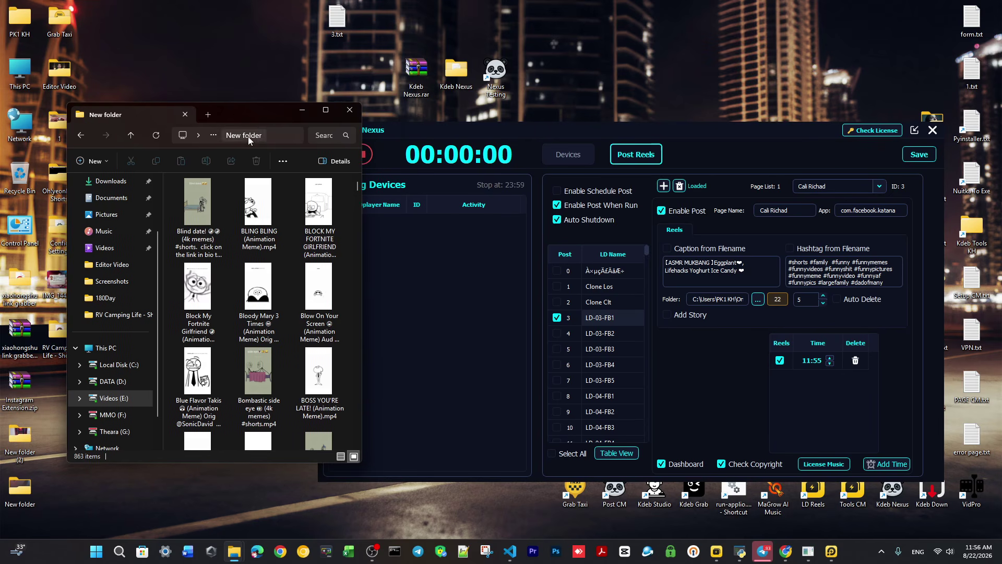
Place both windows side by side and set the reels Folder to the copied path of New folder in YT Videos\New folder (2).
{"action": "right_click", "coordinate": [248, 137]}
{"action": "left_click", "coordinate": [285, 146]}
{"action": "left_click_drag", "start_coordinate": [711, 133], "coordinate": [732, 129]}
{"action": "left_click_drag", "start_coordinate": [203, 104], "coordinate": [203, 108]}
{"action": "left_click_drag", "start_coordinate": [273, 119], "coordinate": [233, 123]}
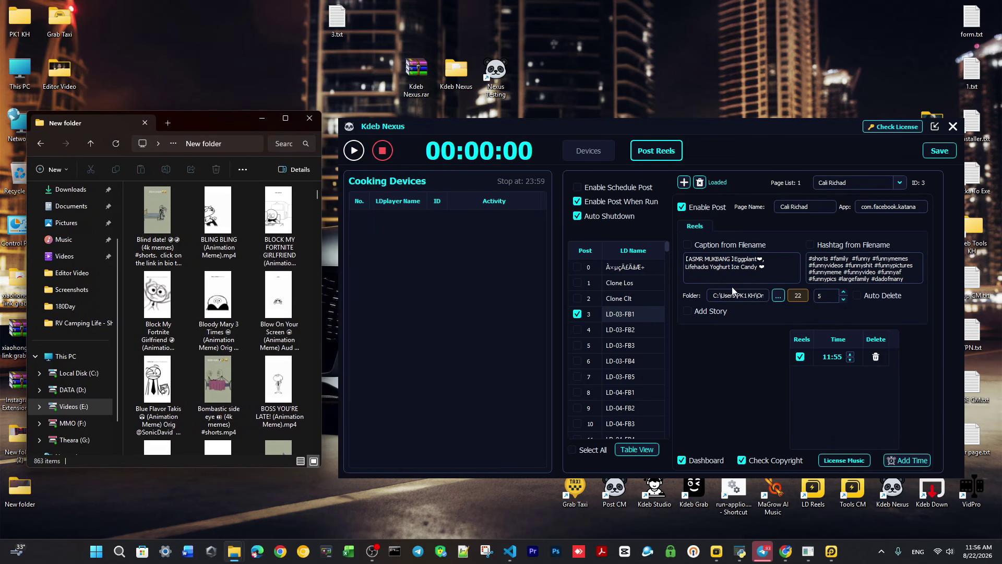
{"action": "left_click", "coordinate": [731, 295]}
{"action": "key", "text": "ctrl+a"}
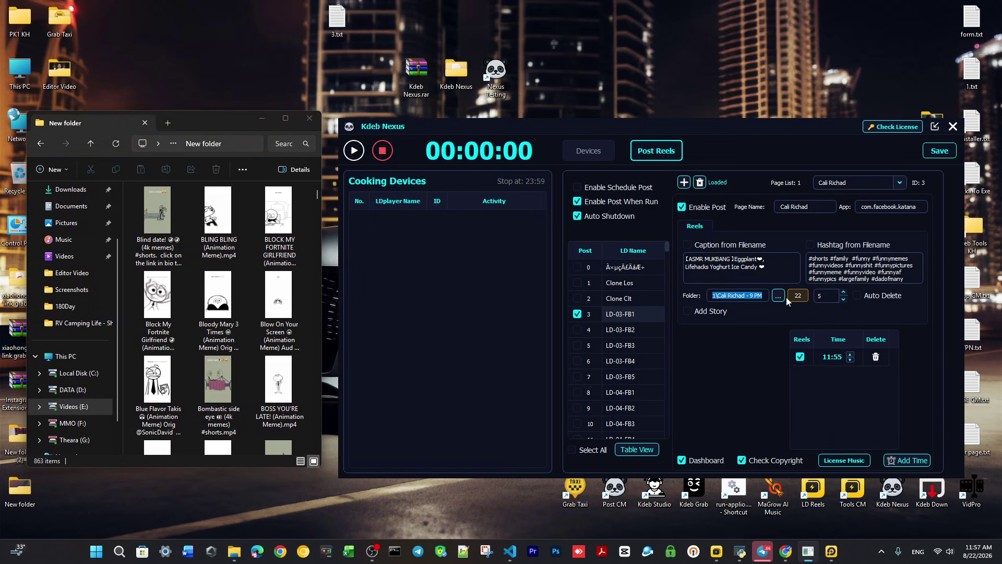
{"action": "key", "text": "ctrl+v"}
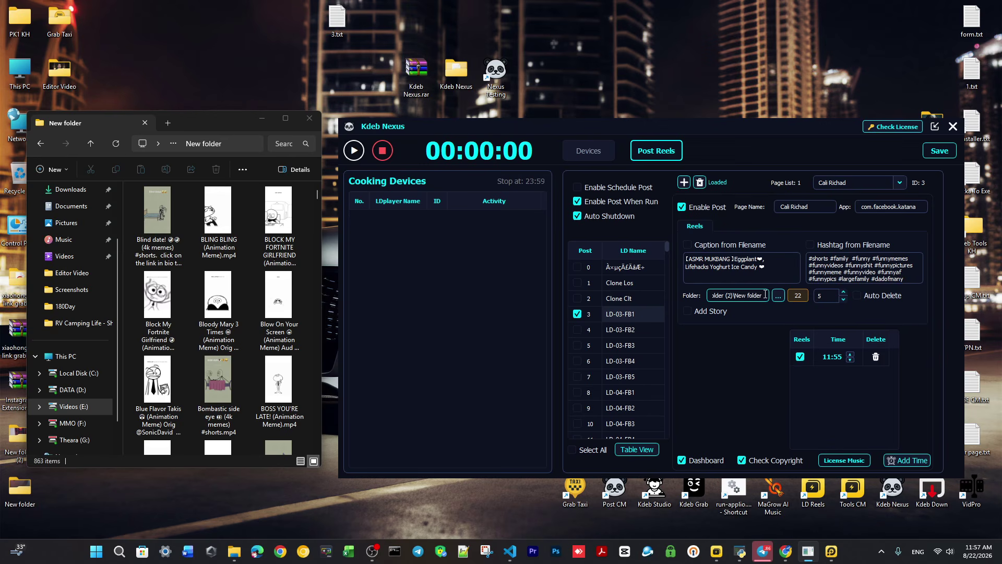
Examine the pasted Folder path and the address copying options for the video folder in File Explorer.
{"action": "left_click_drag", "start_coordinate": [765, 294], "coordinate": [661, 285]}
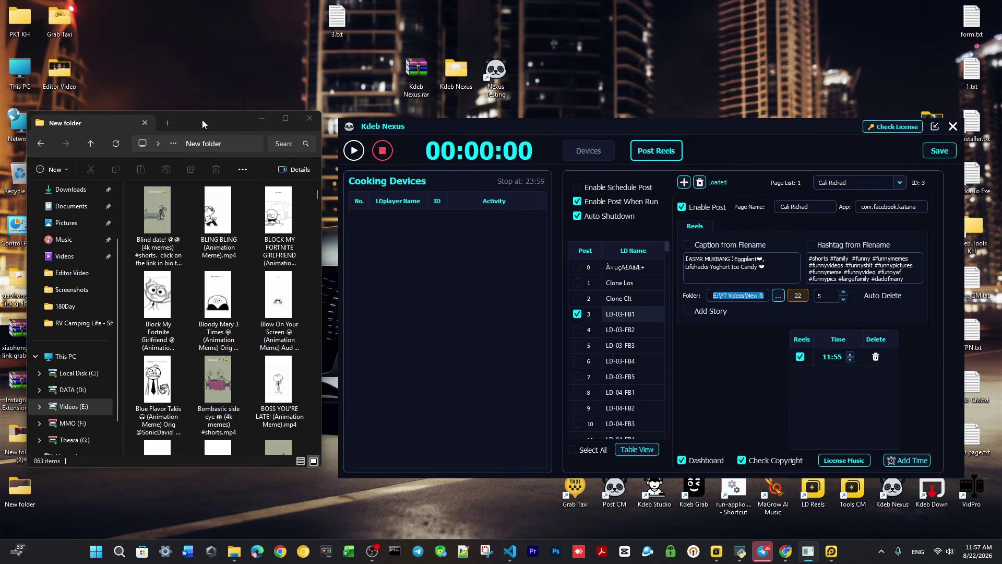
{"action": "left_click_drag", "start_coordinate": [202, 121], "coordinate": [211, 117]}
{"action": "right_click", "coordinate": [214, 139]}
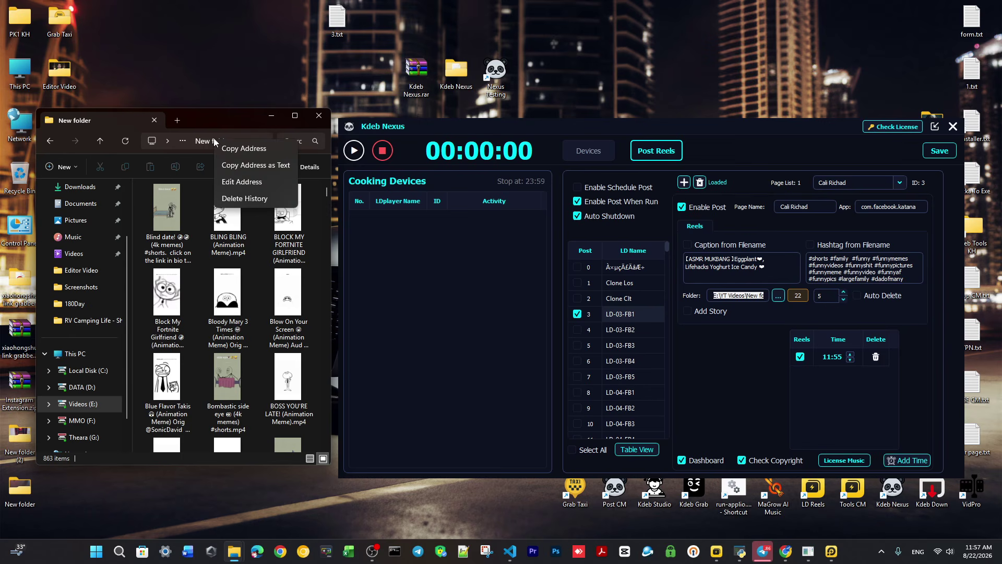
{"action": "left_click", "coordinate": [219, 118]}
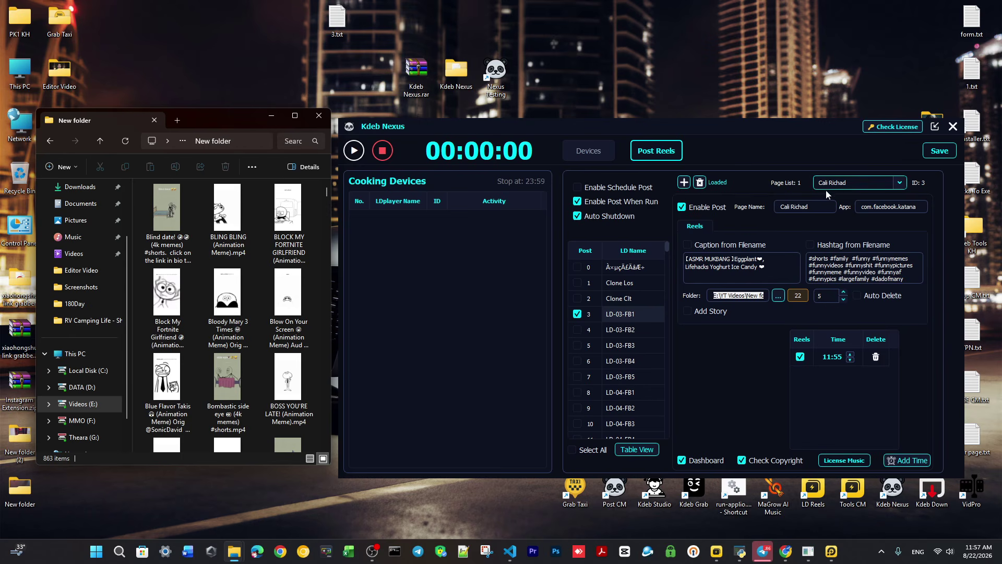
Rename New folder inside New folder (2) to match the Page Name of the Facebook page.
{"action": "left_click", "coordinate": [804, 206]}
{"action": "left_click", "coordinate": [99, 140]}
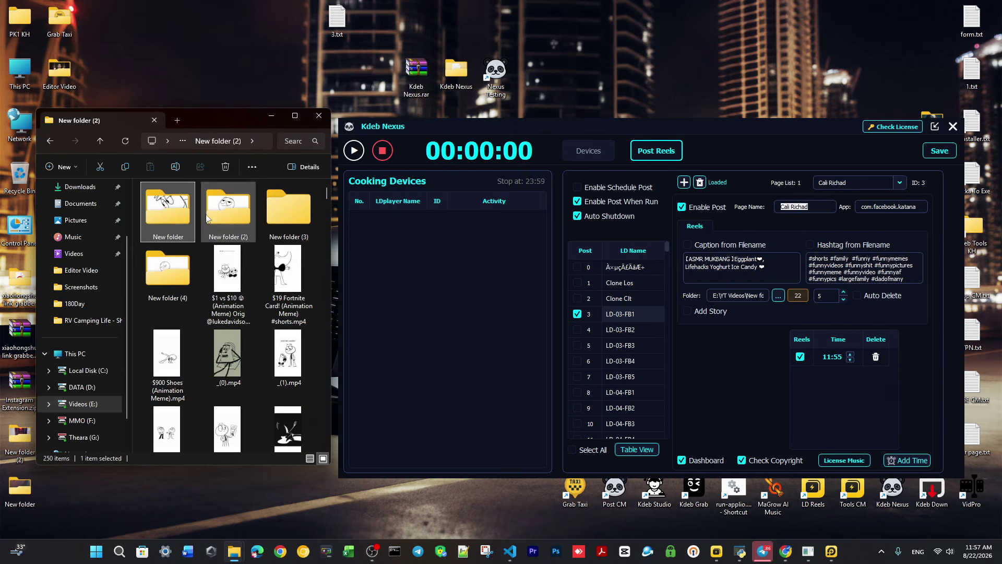
{"action": "left_click", "coordinate": [168, 236]}
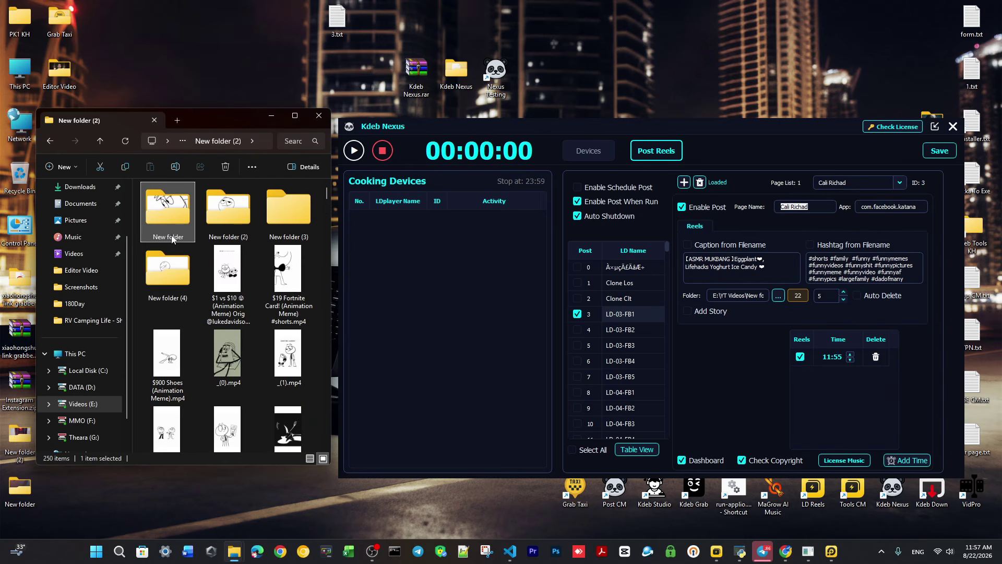
{"action": "key", "text": "F2"}
{"action": "key", "text": "ctrl+v"}
{"action": "key", "text": "Return"}
Open the renamed video folder and set the reels Folder in Kdeb Nexus to its copied path.
{"action": "double_click", "coordinate": [179, 211]}
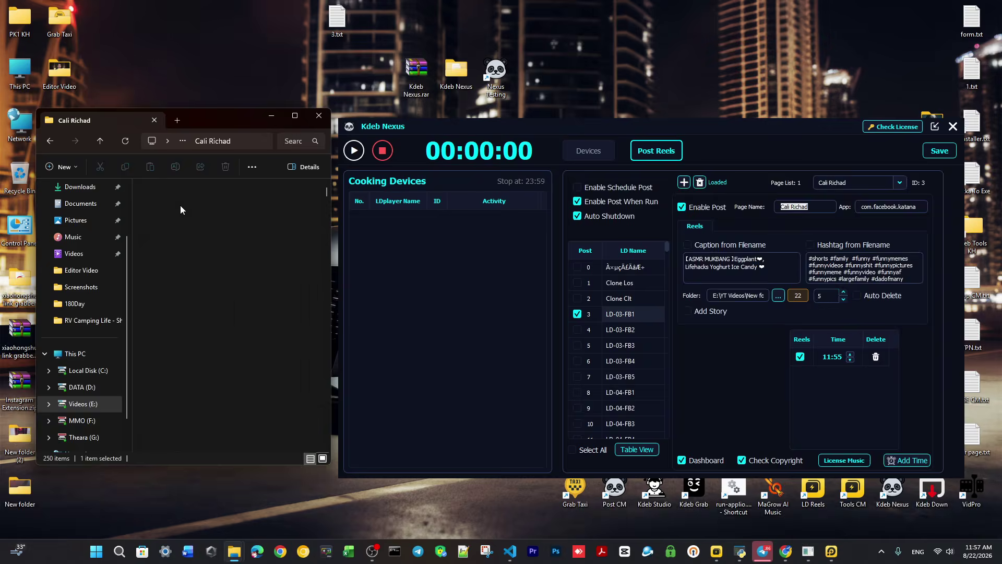
{"action": "right_click", "coordinate": [215, 144]}
{"action": "left_click", "coordinate": [237, 163]}
{"action": "left_click", "coordinate": [709, 290]}
{"action": "key", "text": "ctrl+a"}
{"action": "key", "text": "ctrl+v"}
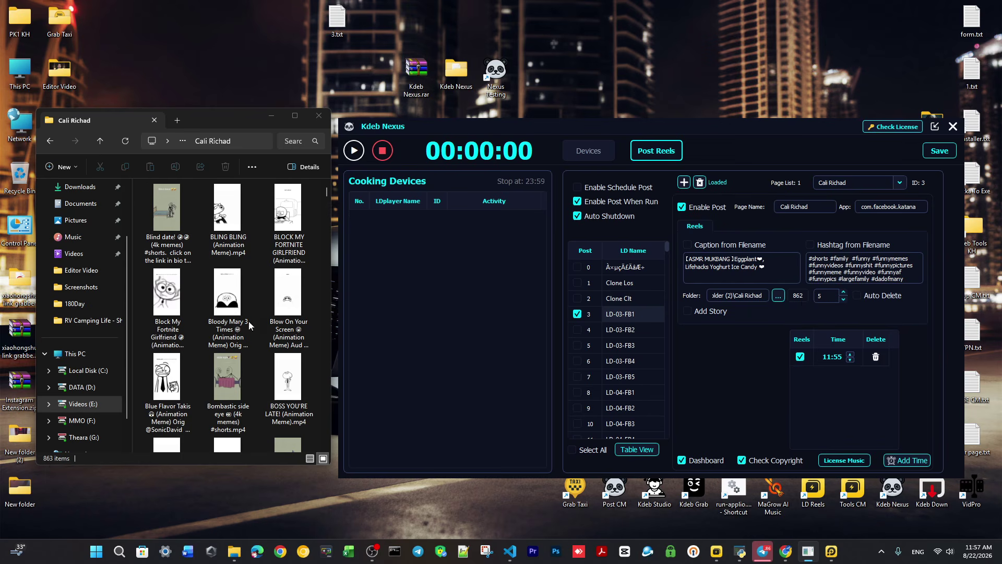
Look through the videos in the folder named after the page.
{"action": "scroll", "coordinate": [232, 303], "scroll_direction": "down", "scroll_amount": 5}
{"action": "scroll", "coordinate": [233, 303], "scroll_direction": "down", "scroll_amount": 5}
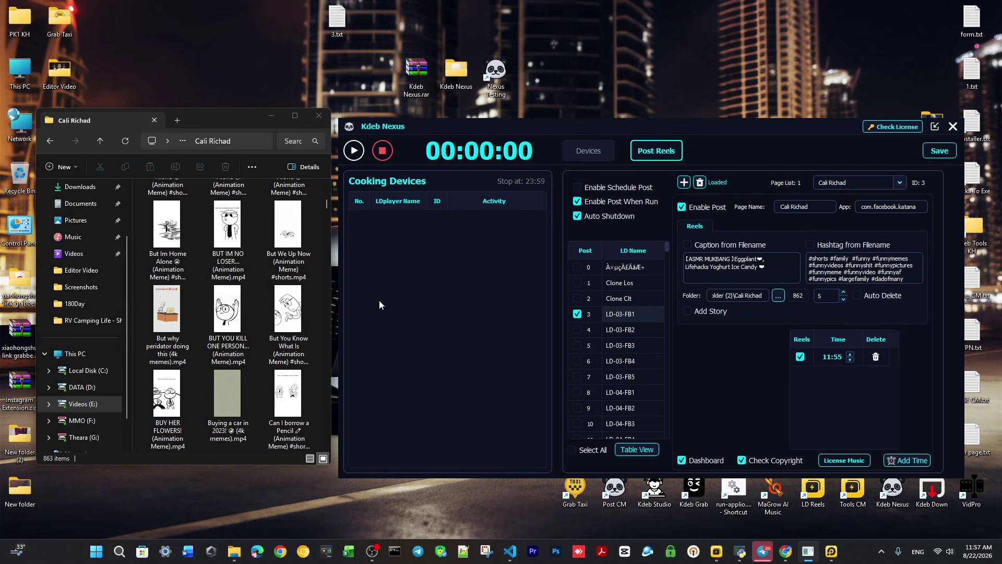
{"action": "scroll", "coordinate": [247, 365], "scroll_direction": "down", "scroll_amount": 3}
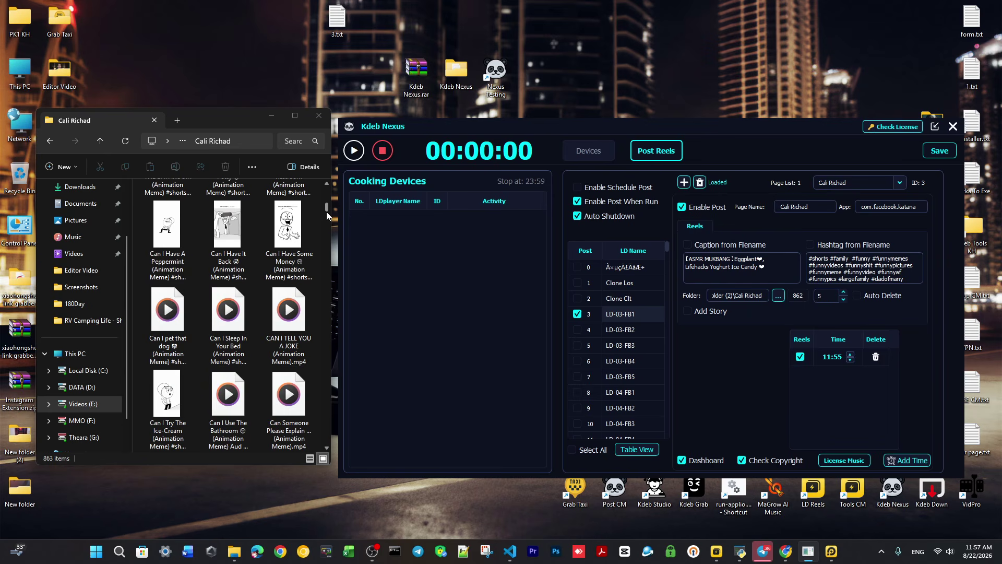
Compare the video file names in the page's folder with the sample text in the reels caption field.
{"action": "left_click_drag", "start_coordinate": [327, 211], "coordinate": [327, 448]}
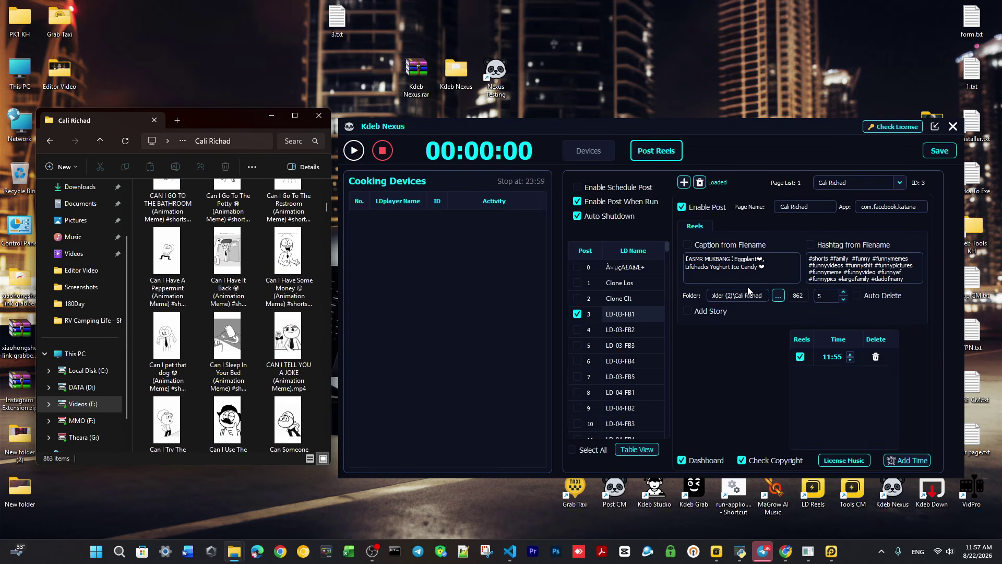
{"action": "scroll", "coordinate": [216, 336], "scroll_direction": "up", "scroll_amount": 5}
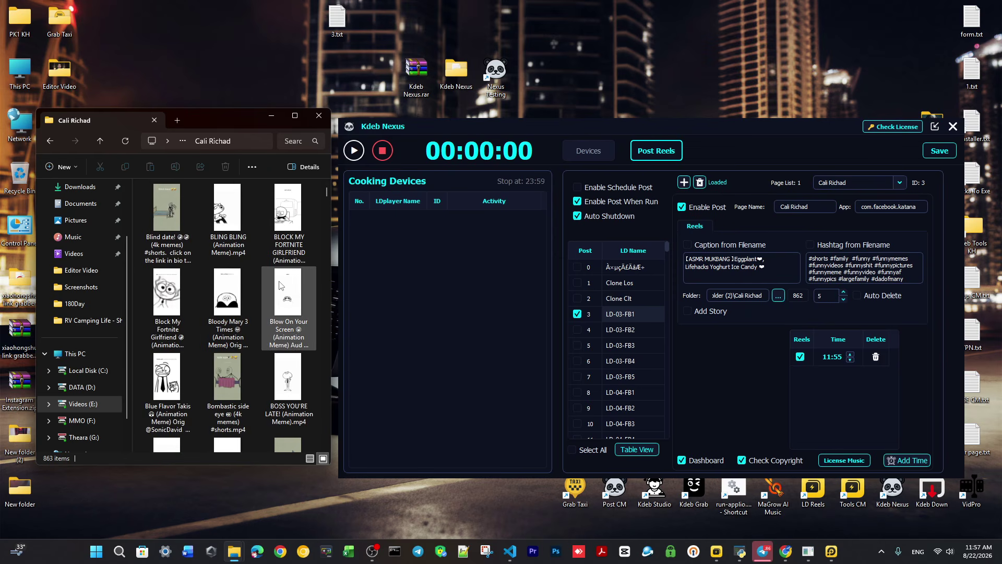
{"action": "scroll", "coordinate": [281, 286], "scroll_direction": "down", "scroll_amount": 7}
{"action": "scroll", "coordinate": [279, 277], "scroll_direction": "up", "scroll_amount": 7}
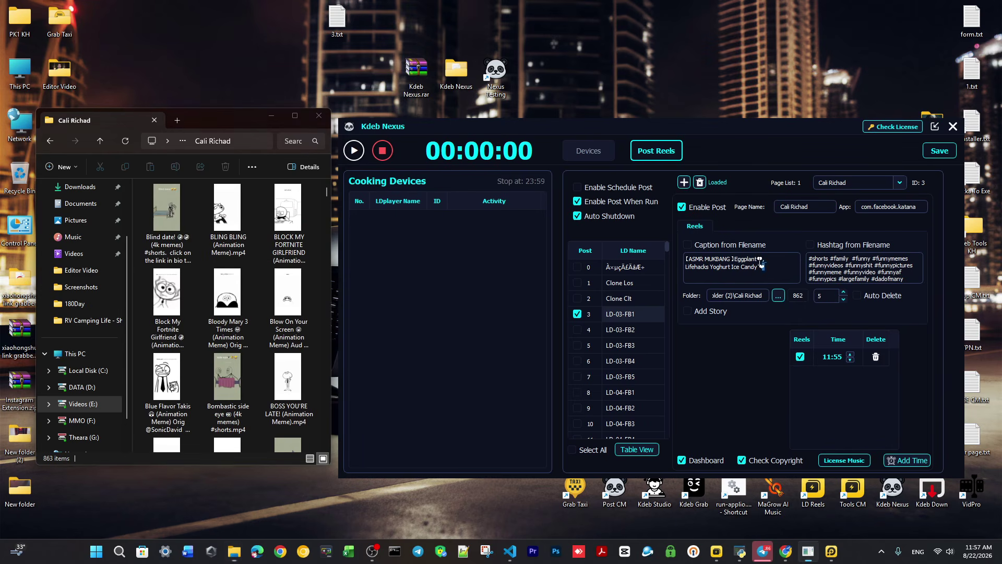
{"action": "left_click", "coordinate": [770, 263]}
{"action": "left_click", "coordinate": [771, 263]}
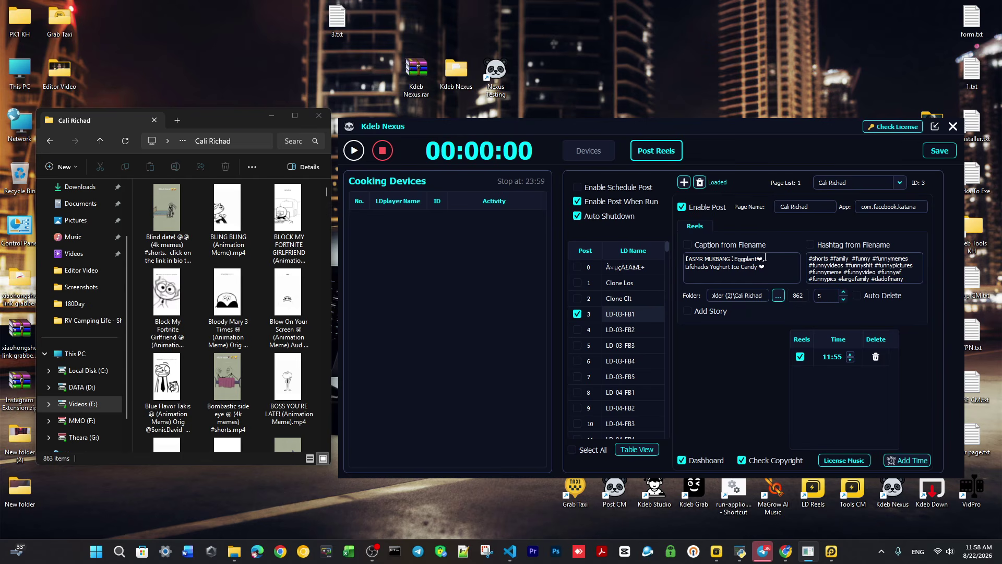
{"action": "triple_click", "coordinate": [767, 262]}
{"action": "triple_click", "coordinate": [729, 254]}
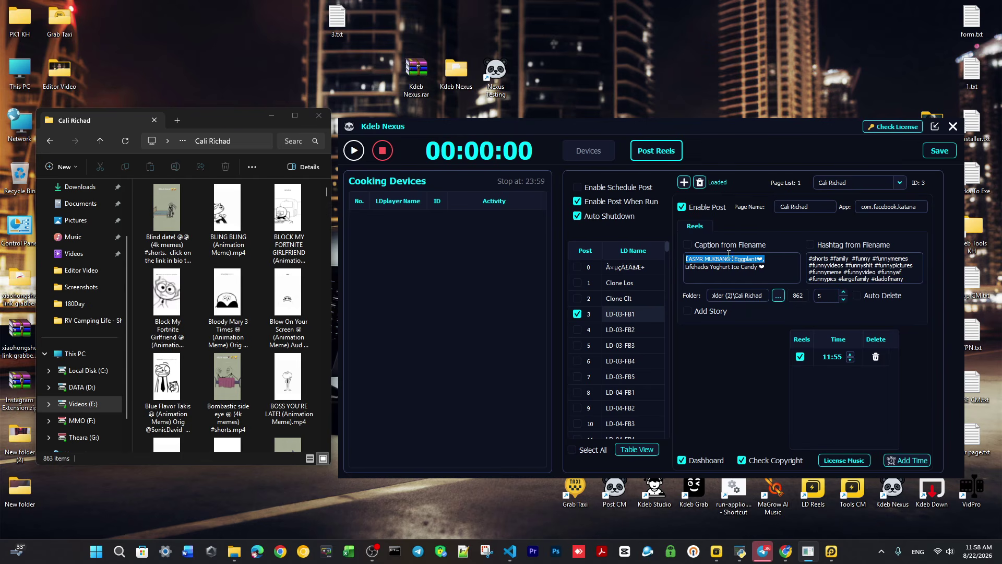
{"action": "left_click_drag", "start_coordinate": [765, 259], "coordinate": [686, 259]}
Enable Caption from Filename and Hashtag from Filename, and check the caption and hashtag parts of the Blind date! video's file name.
{"action": "left_click", "coordinate": [688, 245]}
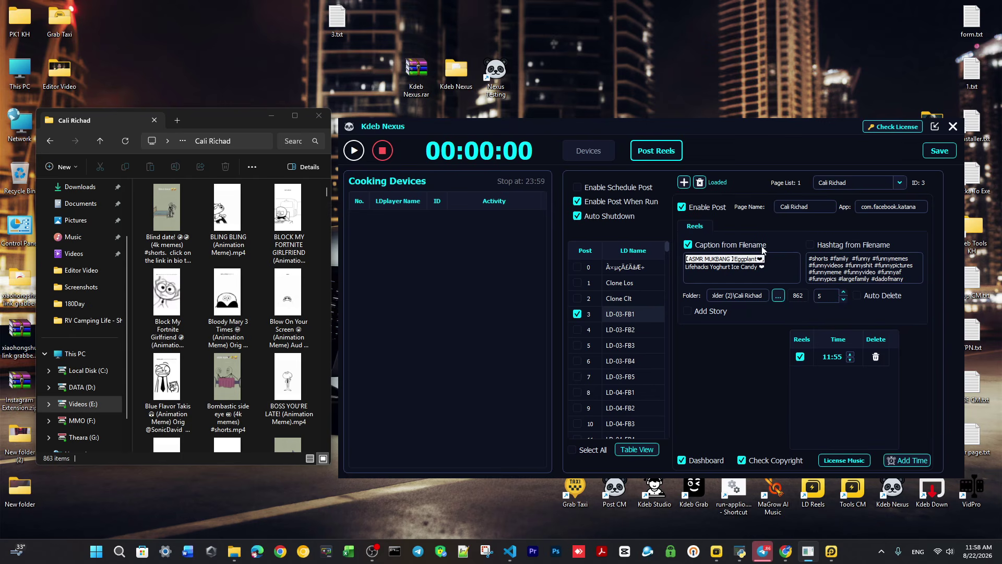
{"action": "left_click", "coordinate": [856, 247]}
{"action": "left_click", "coordinate": [165, 245]}
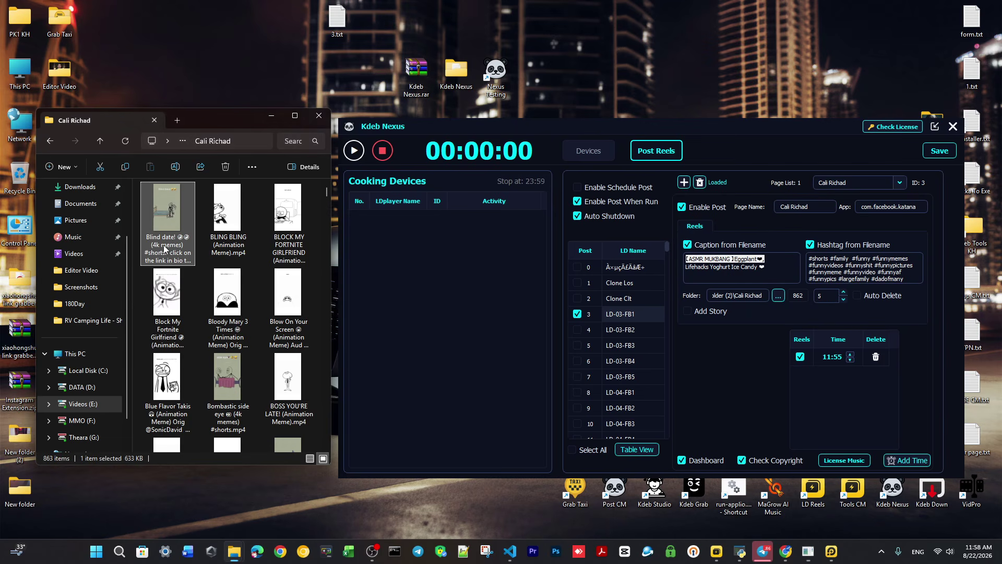
{"action": "left_click", "coordinate": [165, 245]}
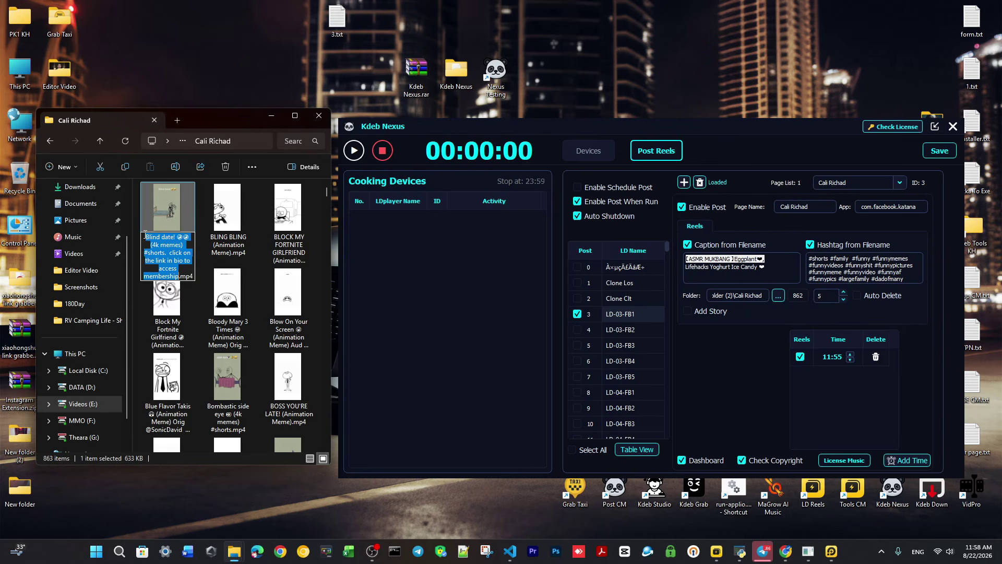
{"action": "left_click_drag", "start_coordinate": [145, 234], "coordinate": [201, 242]}
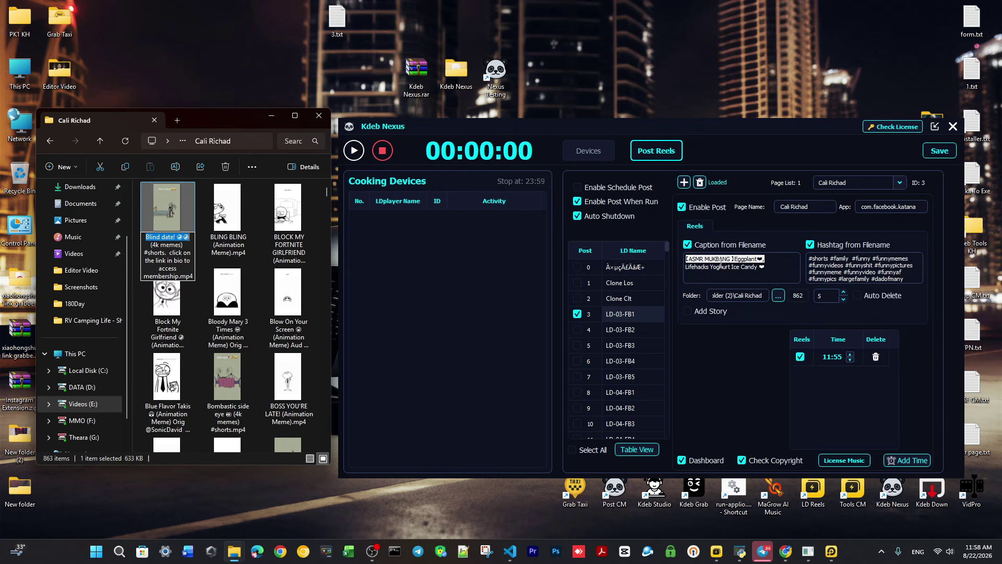
{"action": "left_click", "coordinate": [213, 219]}
{"action": "left_click", "coordinate": [166, 246]}
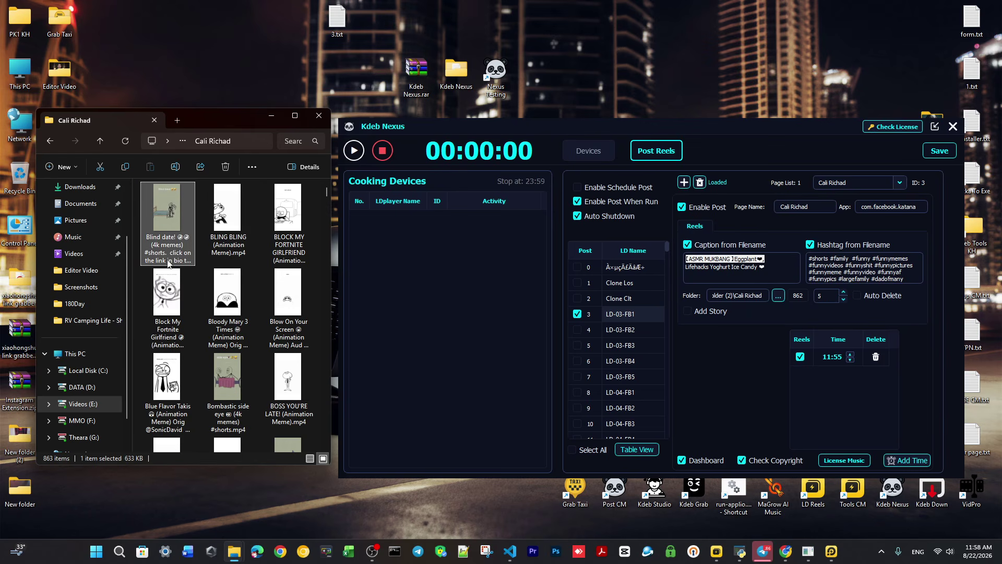
{"action": "left_click", "coordinate": [168, 262]}
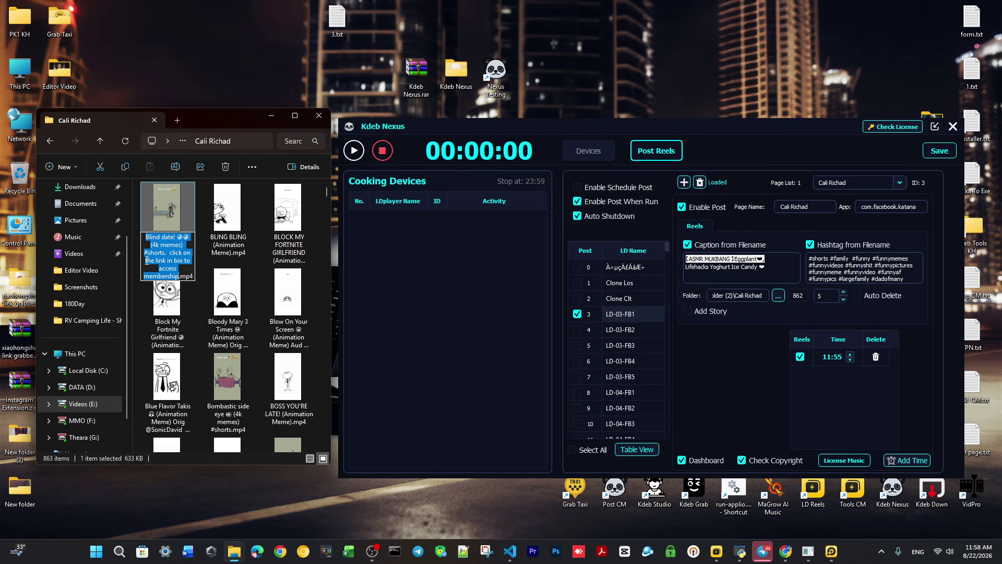
{"action": "left_click_drag", "start_coordinate": [147, 254], "coordinate": [165, 254]}
Review the custom hashtag and caption texts, and turn off Caption from Filename and Hashtag from Filename.
{"action": "left_click", "coordinate": [871, 265]}
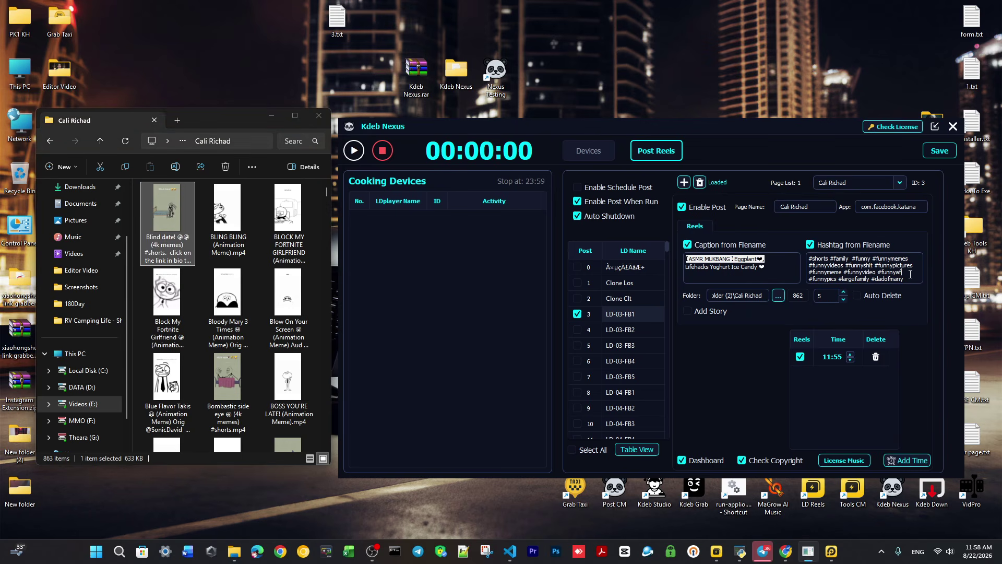
{"action": "left_click_drag", "start_coordinate": [910, 274], "coordinate": [809, 258]}
{"action": "left_click", "coordinate": [887, 272]}
{"action": "left_click_drag", "start_coordinate": [914, 278], "coordinate": [796, 256]}
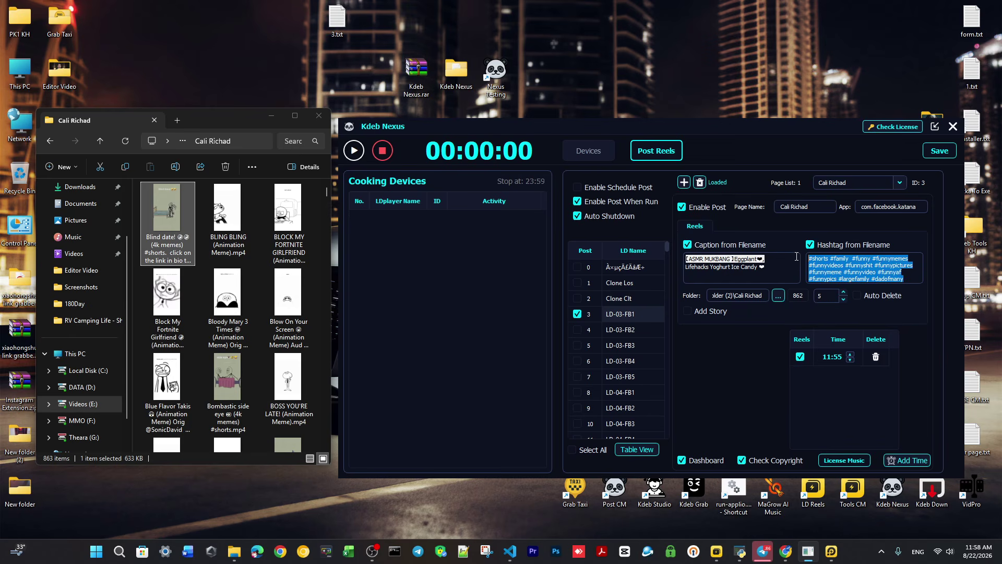
{"action": "left_click", "coordinate": [742, 271]}
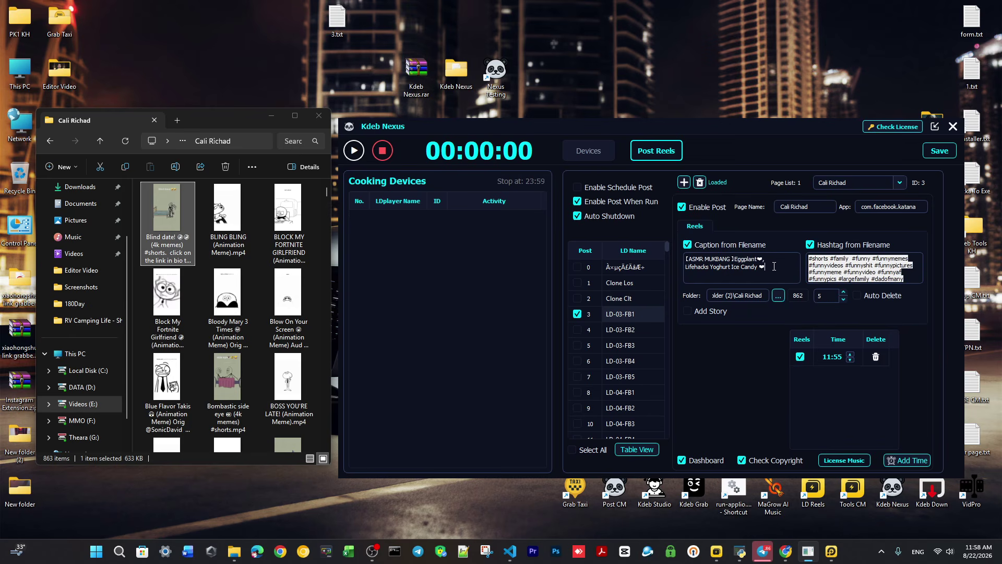
{"action": "key", "text": "ctrl+a"}
{"action": "left_click", "coordinate": [725, 244]}
{"action": "left_click", "coordinate": [853, 244]}
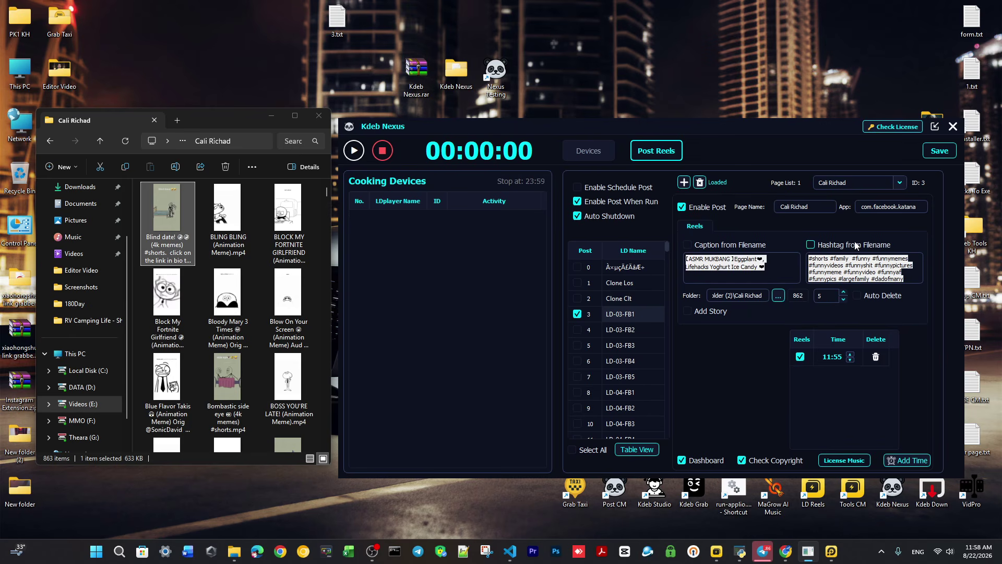
Examine the full list of custom hashtags in the reels settings.
{"action": "left_click", "coordinate": [898, 266]}
{"action": "key", "text": "ctrl+a"}
{"action": "left_click", "coordinate": [911, 273]}
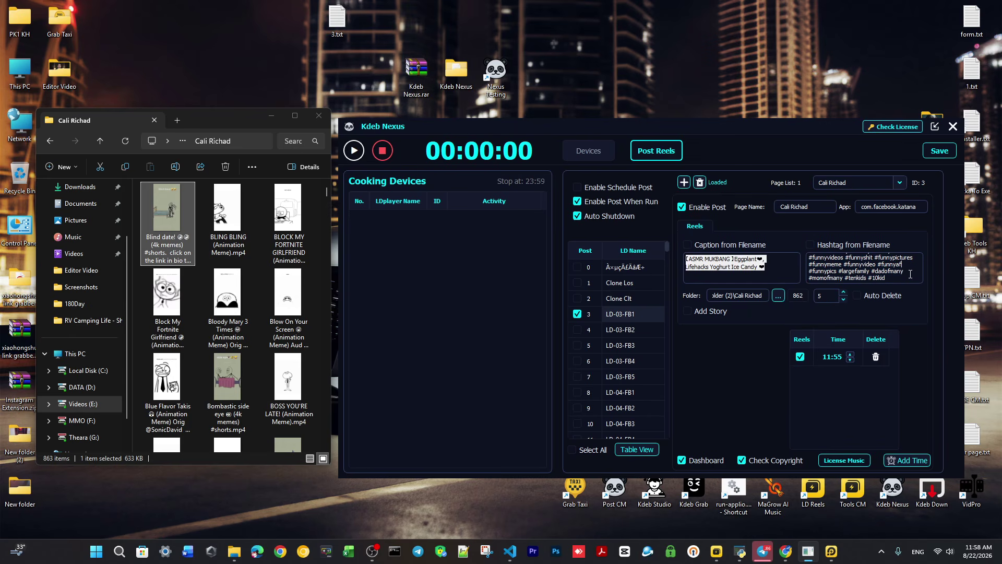
{"action": "key", "text": "ctrl+a"}
{"action": "left_click", "coordinate": [856, 265]}
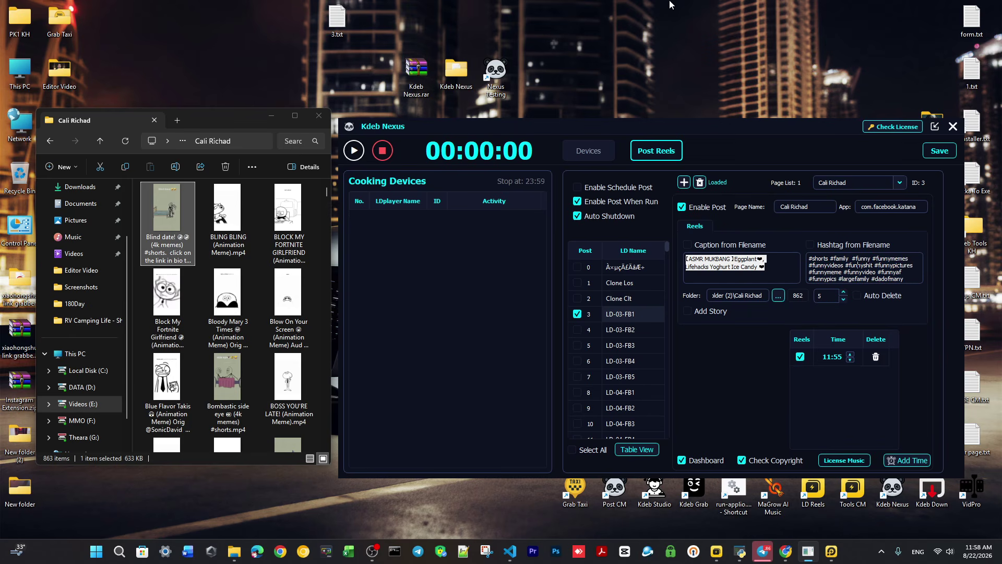
{"action": "left_click_drag", "start_coordinate": [577, 123], "coordinate": [579, 112]}
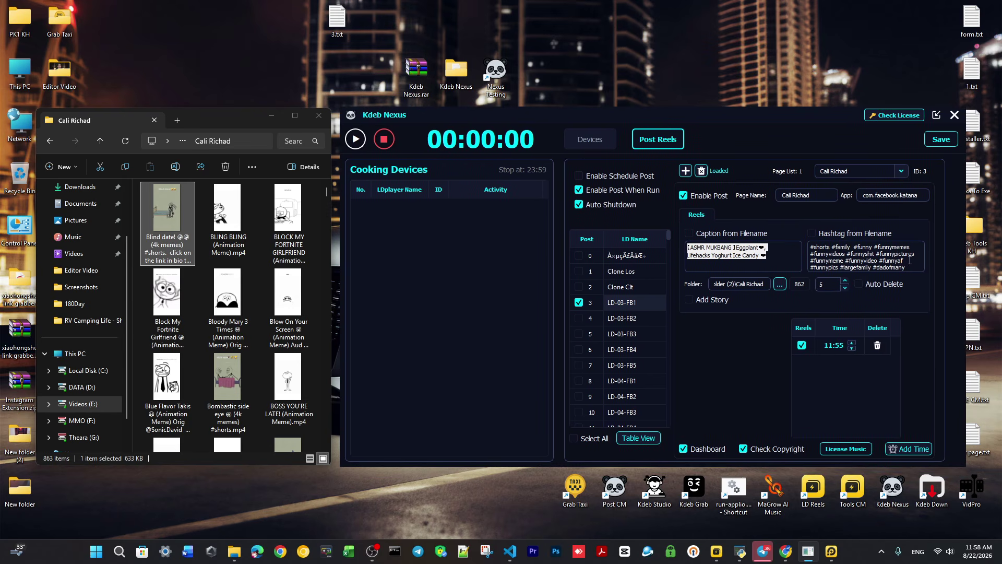
Replace the reels caption with "BLING BLING (Animation Meme)" copied from the video's file name, followed by a comma.
{"action": "left_click", "coordinate": [784, 259]}
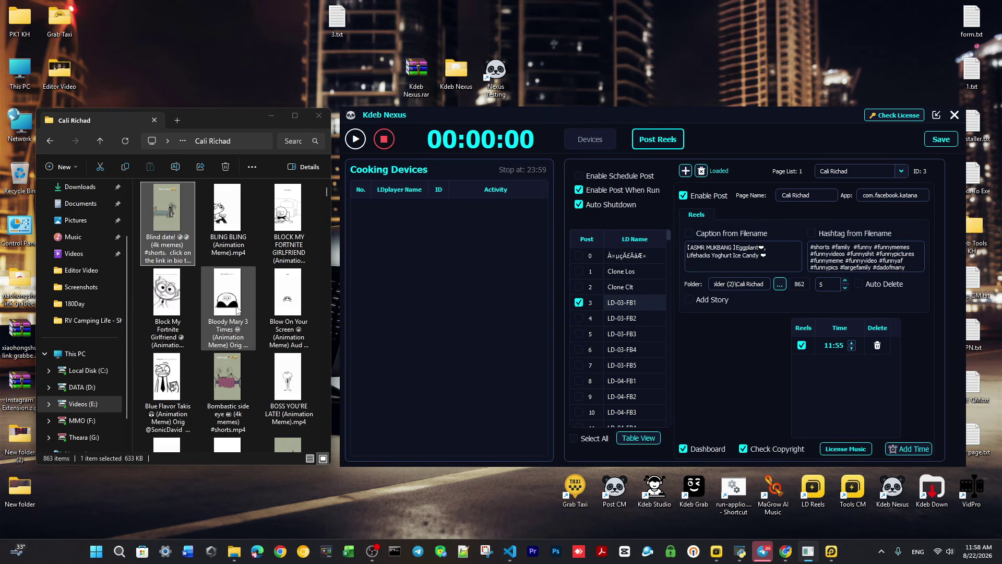
{"action": "left_click_drag", "start_coordinate": [779, 261], "coordinate": [645, 253]}
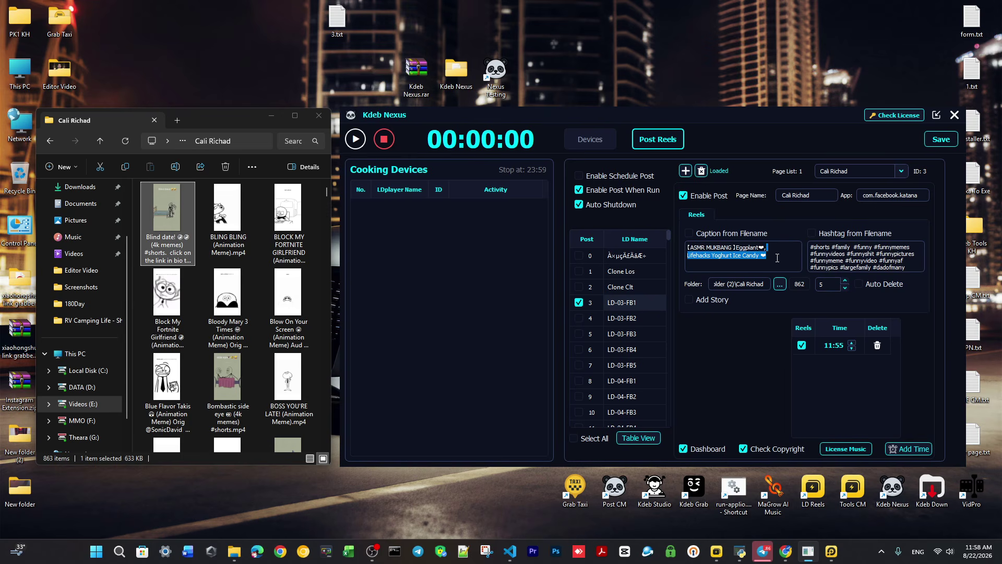
{"action": "left_click_drag", "start_coordinate": [779, 257], "coordinate": [639, 248]}
{"action": "key", "text": "Delete"}
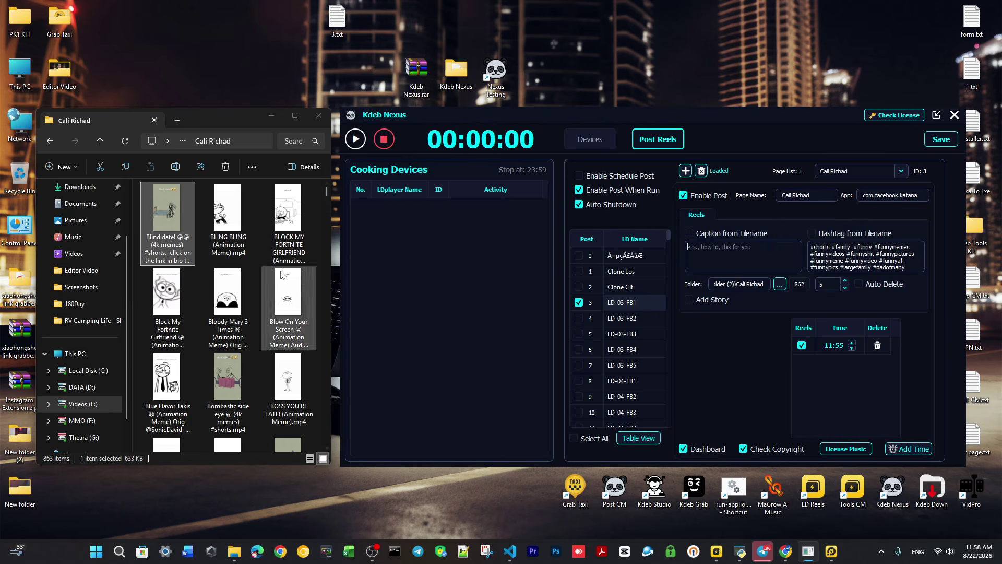
{"action": "left_click", "coordinate": [223, 244]}
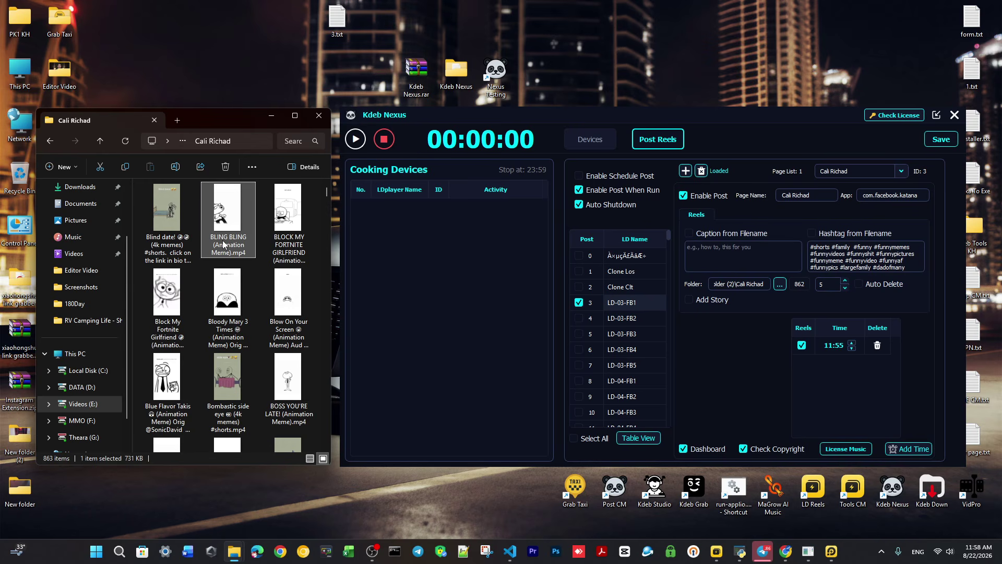
{"action": "left_click", "coordinate": [223, 245]}
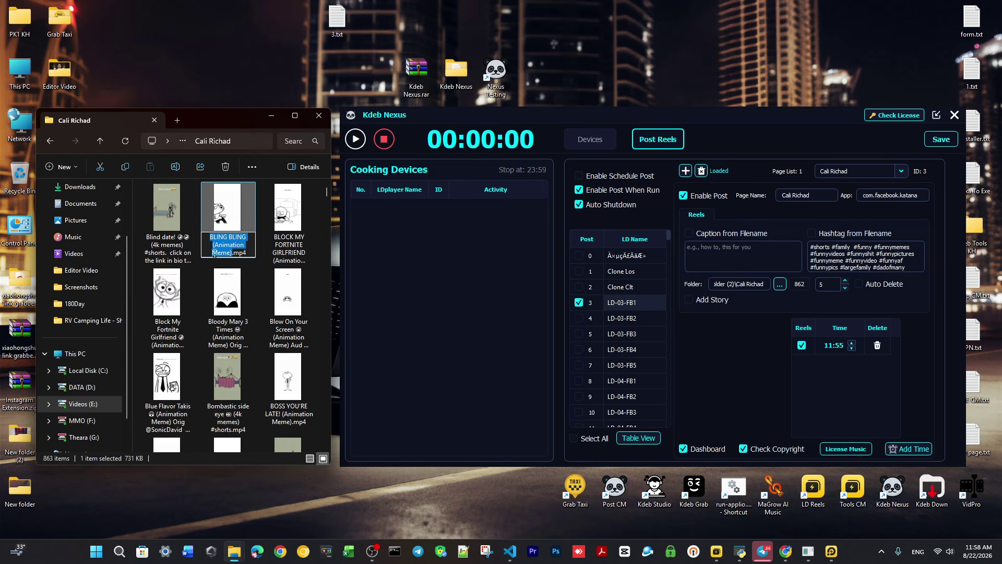
{"action": "key", "text": "ctrl+c"}
{"action": "key", "text": "Escape"}
{"action": "left_click", "coordinate": [755, 249]}
{"action": "key", "text": "ctrl+v"}
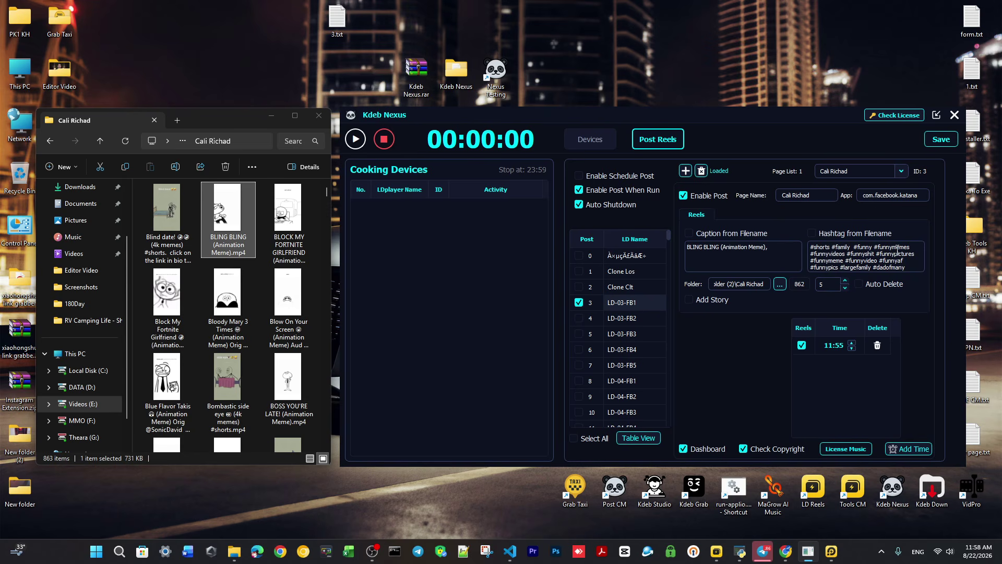
Add "BLOCK MY FORTNITE GIRLFRIEND (Animation Meme)" from the file name as the second caption line, removing its #shorts hashtag.
{"action": "left_click", "coordinate": [295, 252]}
{"action": "left_click", "coordinate": [294, 252]}
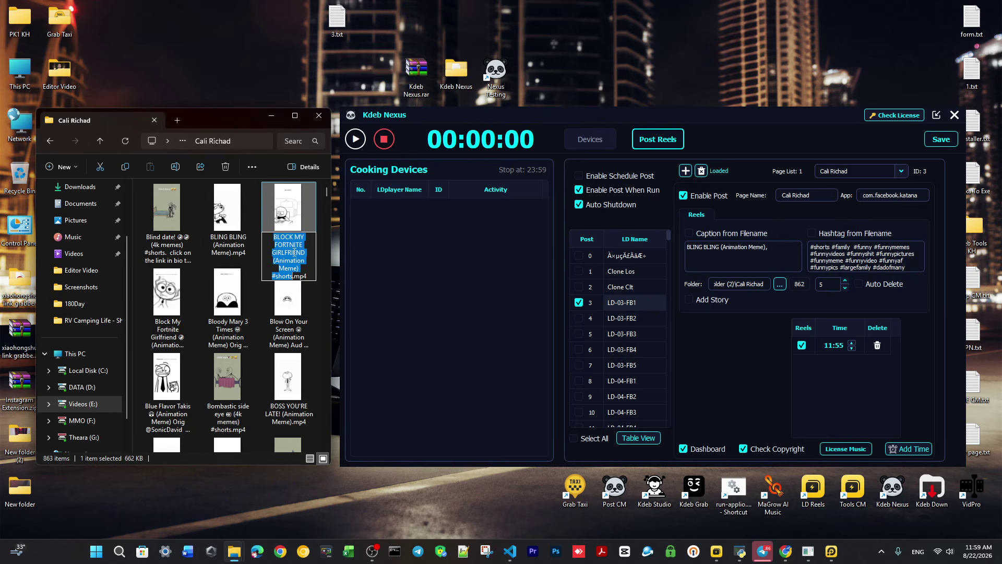
{"action": "key", "text": "ctrl+c"}
{"action": "key", "text": "Escape"}
{"action": "left_click", "coordinate": [709, 267]}
{"action": "key", "text": "ctrl+v"}
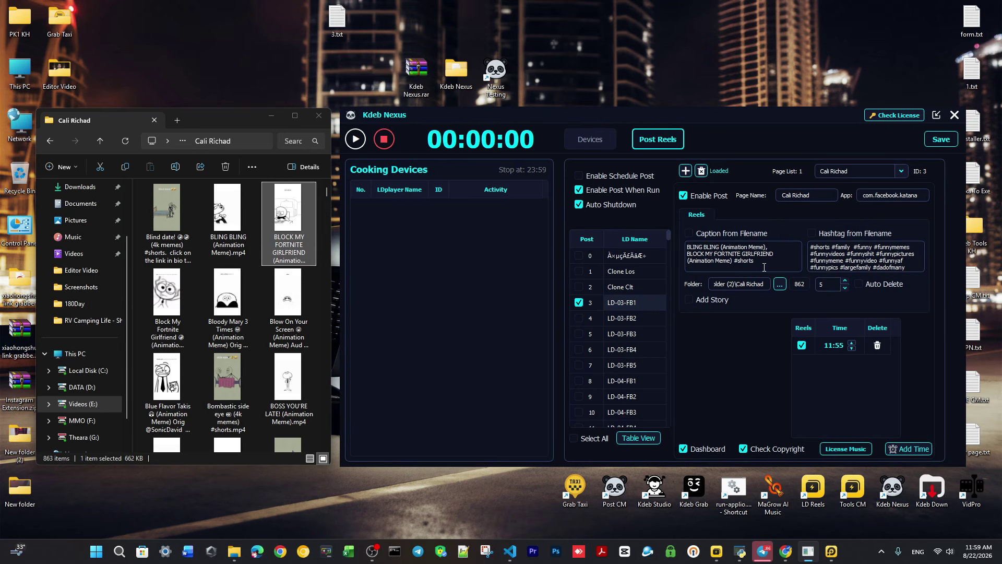
{"action": "left_click_drag", "start_coordinate": [764, 267], "coordinate": [735, 262]}
{"action": "key", "text": "BackSpace"}
Add "Bloody Mary 3 Times" with its emoji, copied from the video's file name, as the third caption.
{"action": "left_click", "coordinate": [230, 328]}
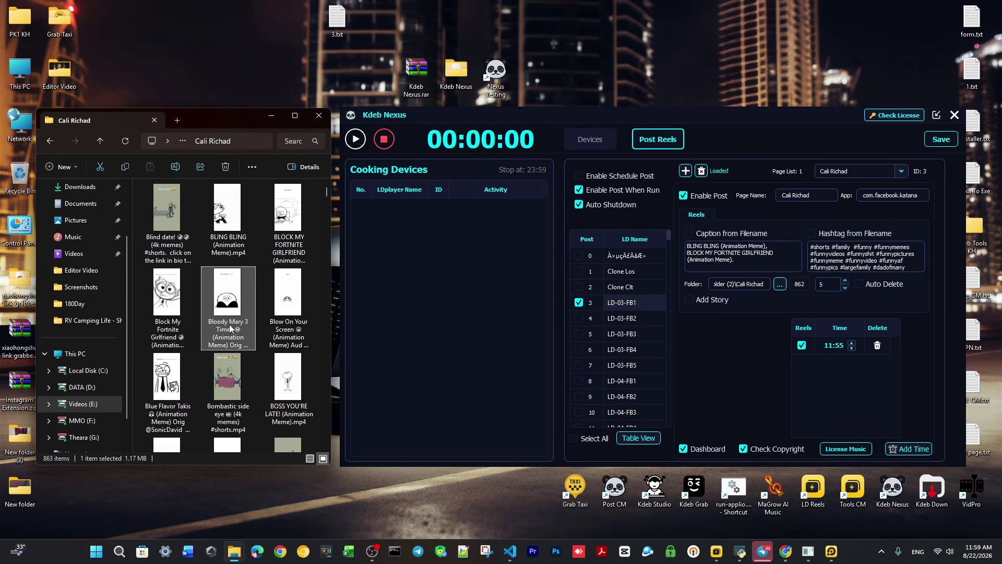
{"action": "left_click", "coordinate": [230, 328]}
{"action": "left_click_drag", "start_coordinate": [243, 329], "coordinate": [209, 321]}
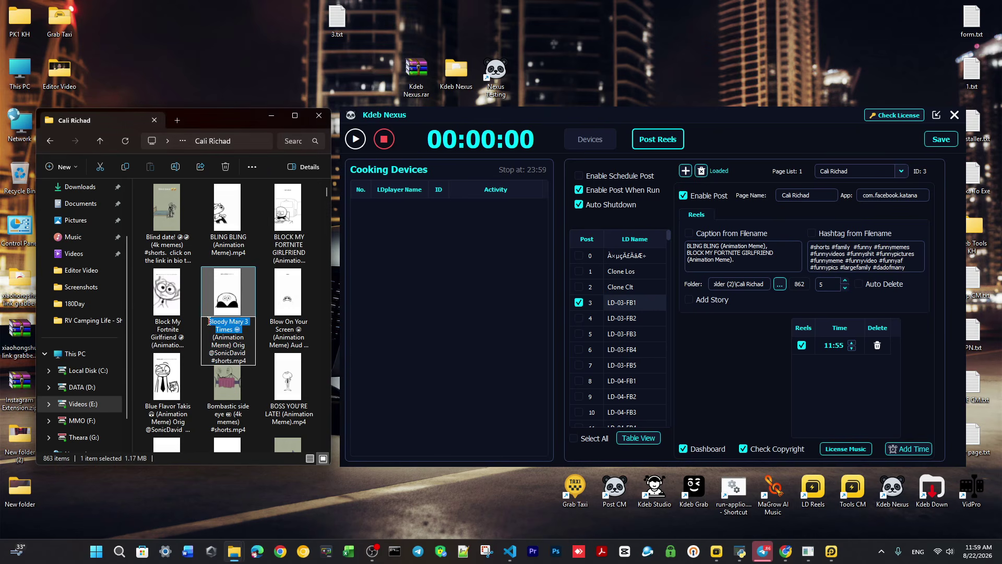
{"action": "key", "text": "ctrl+c"}
{"action": "left_click", "coordinate": [746, 261]}
{"action": "key", "text": "ctrl+v"}
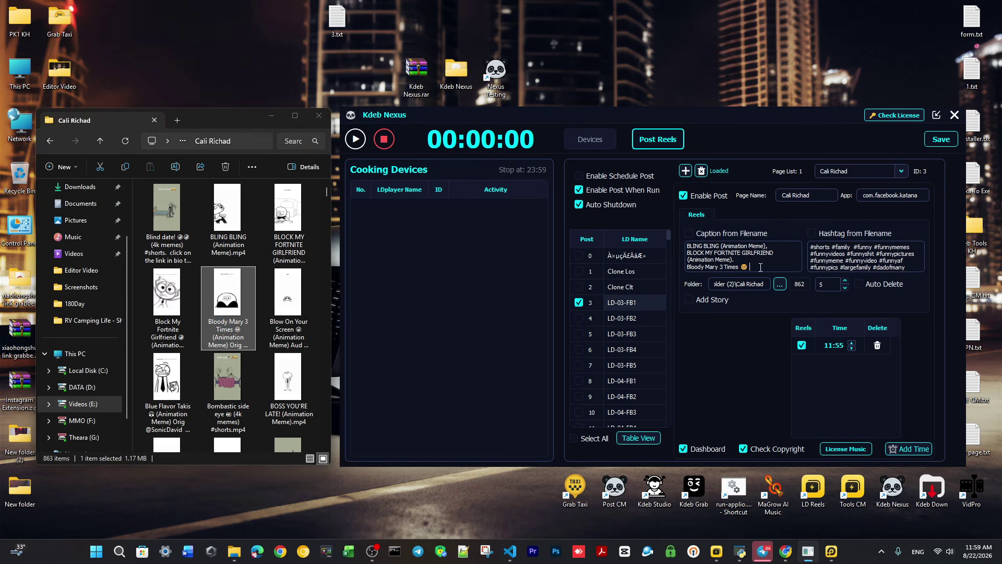
Review the comma-separated captions against the video names in the folder, and check the custom hashtags.
{"action": "left_click_drag", "start_coordinate": [766, 267], "coordinate": [664, 238]}
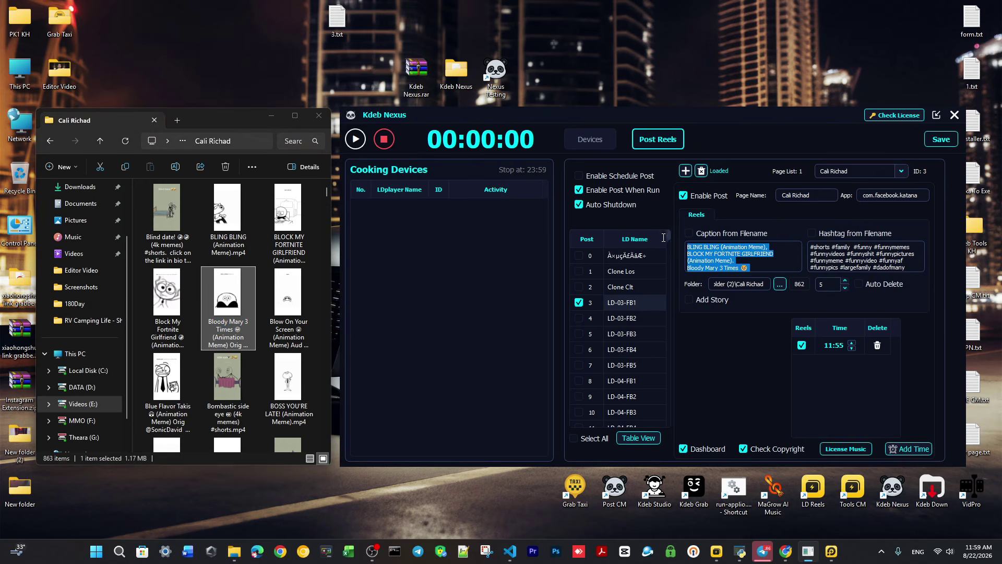
{"action": "left_click", "coordinate": [766, 264]}
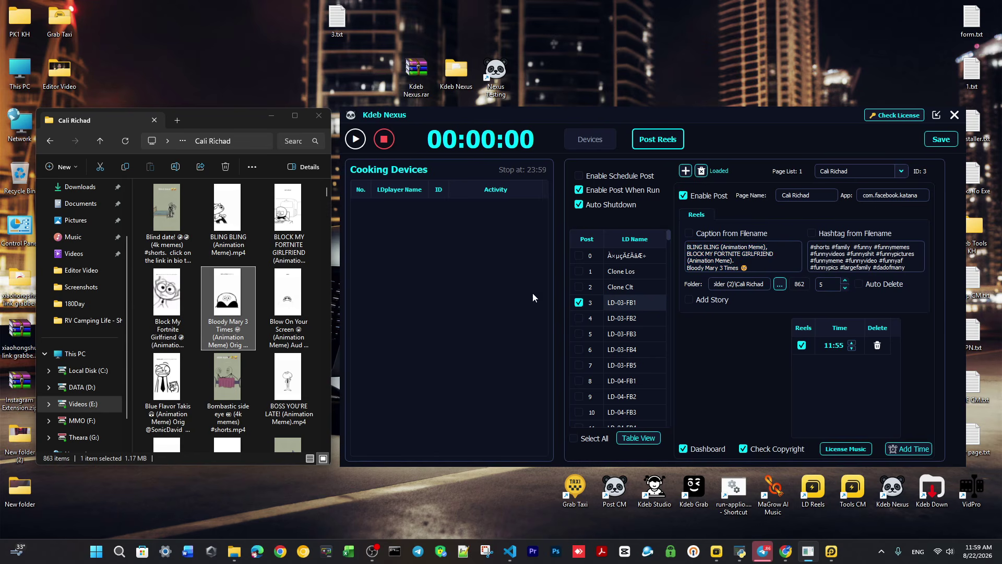
{"action": "scroll", "coordinate": [236, 263], "scroll_direction": "down", "scroll_amount": 5}
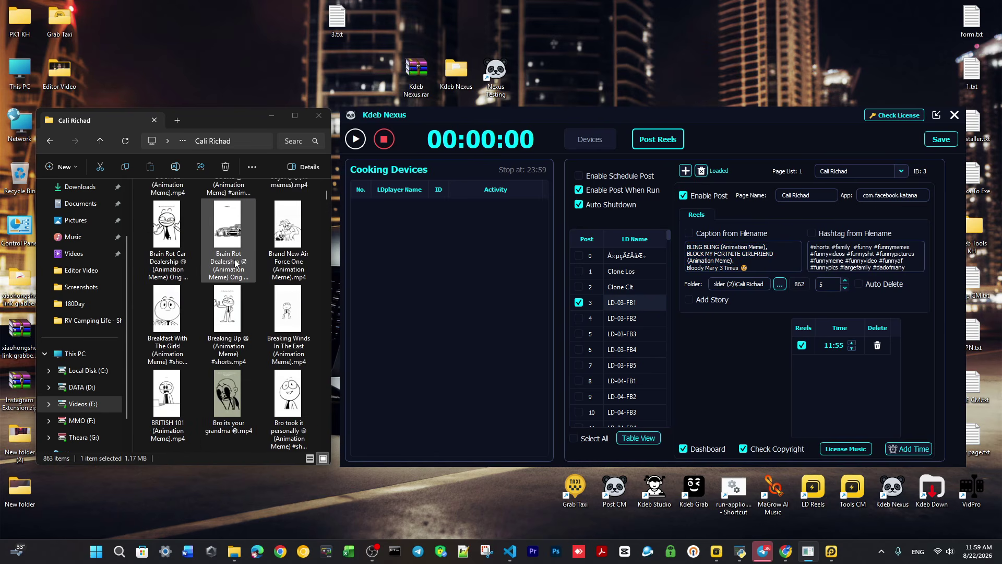
{"action": "scroll", "coordinate": [236, 263], "scroll_direction": "down", "scroll_amount": 3}
{"action": "left_click_drag", "start_coordinate": [767, 261], "coordinate": [687, 225]}
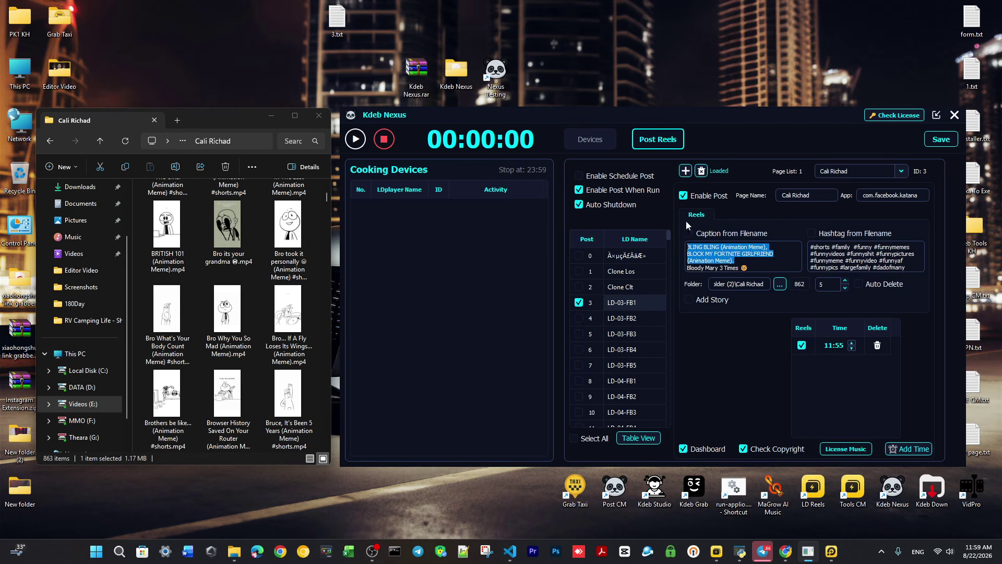
{"action": "left_click_drag", "start_coordinate": [778, 255], "coordinate": [689, 241]}
{"action": "left_click", "coordinate": [768, 265]}
{"action": "left_click_drag", "start_coordinate": [769, 266], "coordinate": [689, 240]}
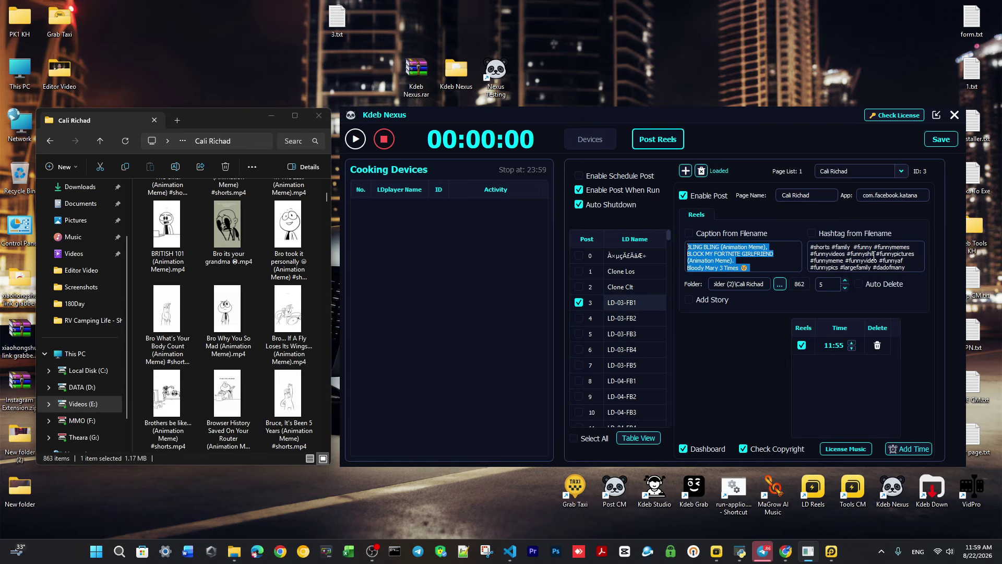
{"action": "left_click", "coordinate": [908, 261]}
{"action": "key", "text": "ctrl+a"}
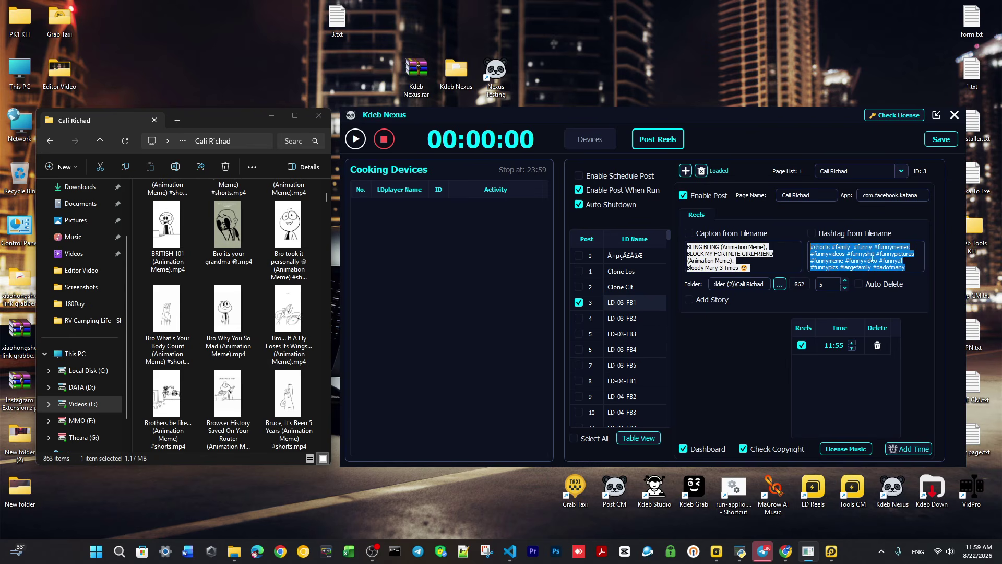
Examine the custom hashtags, the captions and the reel count value beside the video folder.
{"action": "left_click", "coordinate": [908, 261]}
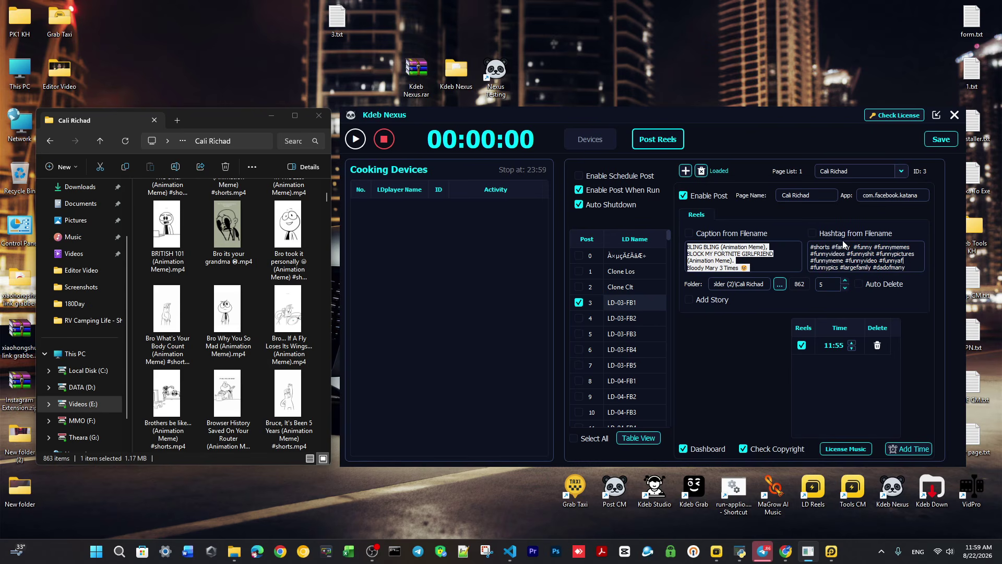
{"action": "left_click", "coordinate": [793, 248]}
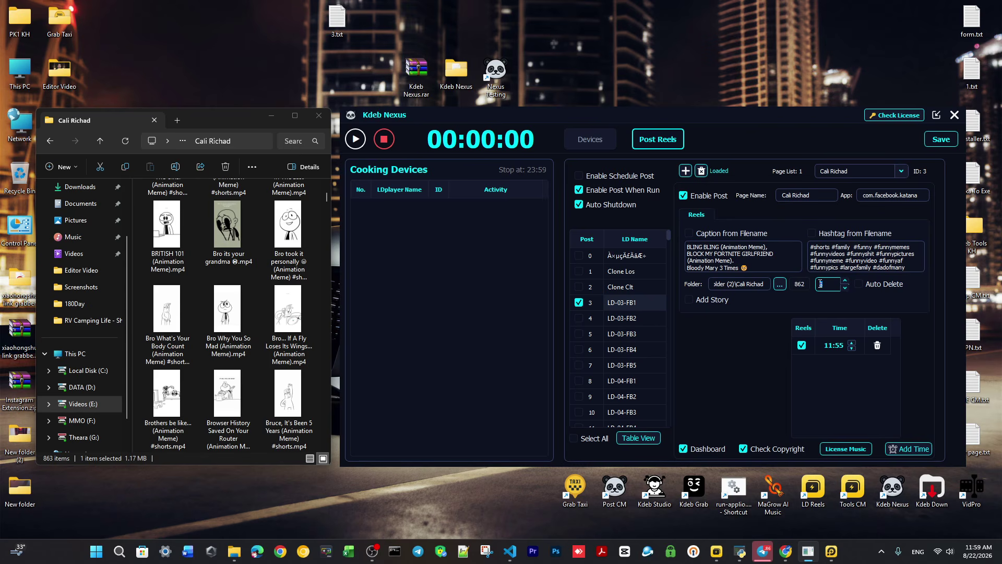
{"action": "double_click", "coordinate": [829, 282]}
{"action": "double_click", "coordinate": [822, 283]}
{"action": "double_click", "coordinate": [830, 283]}
{"action": "left_click", "coordinate": [826, 283]}
{"action": "double_click", "coordinate": [827, 284]}
{"action": "left_click", "coordinate": [826, 283]}
{"action": "left_click_drag", "start_coordinate": [754, 108], "coordinate": [759, 104]}
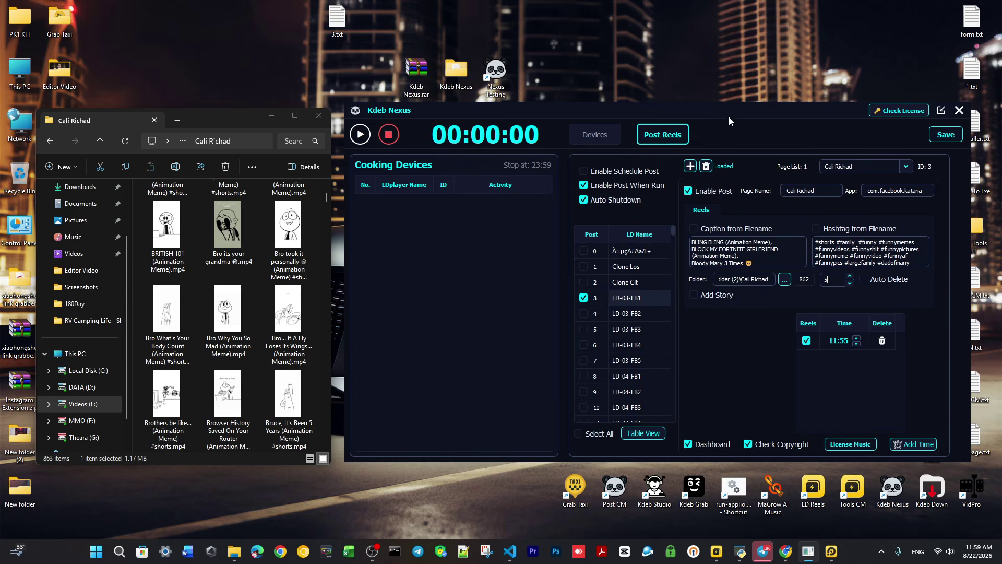
{"action": "left_click_drag", "start_coordinate": [730, 108], "coordinate": [726, 116]}
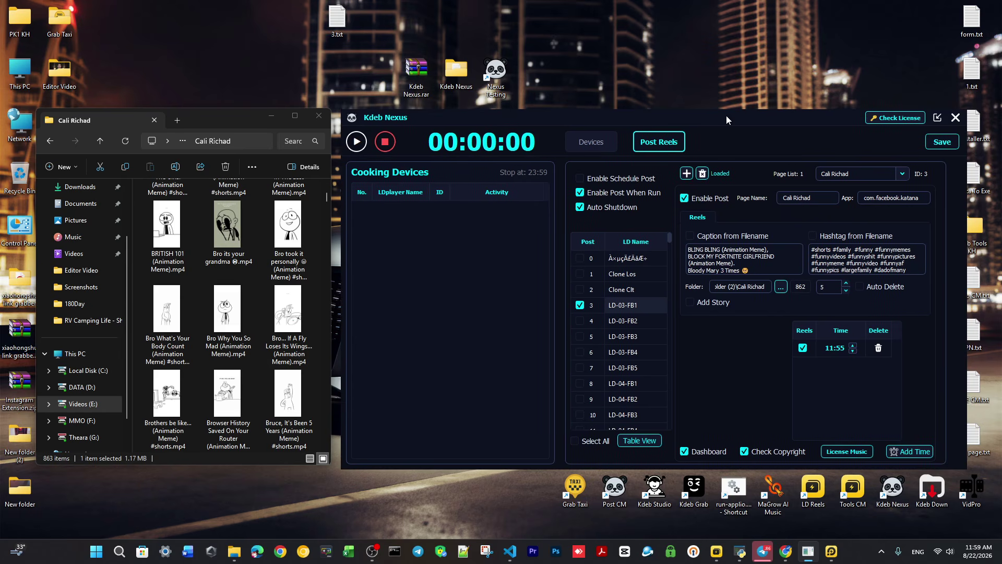
Turn on Auto Delete and delete the "Blind date!" video from the page's video folder.
{"action": "left_click", "coordinate": [859, 287]}
{"action": "left_click", "coordinate": [228, 315]}
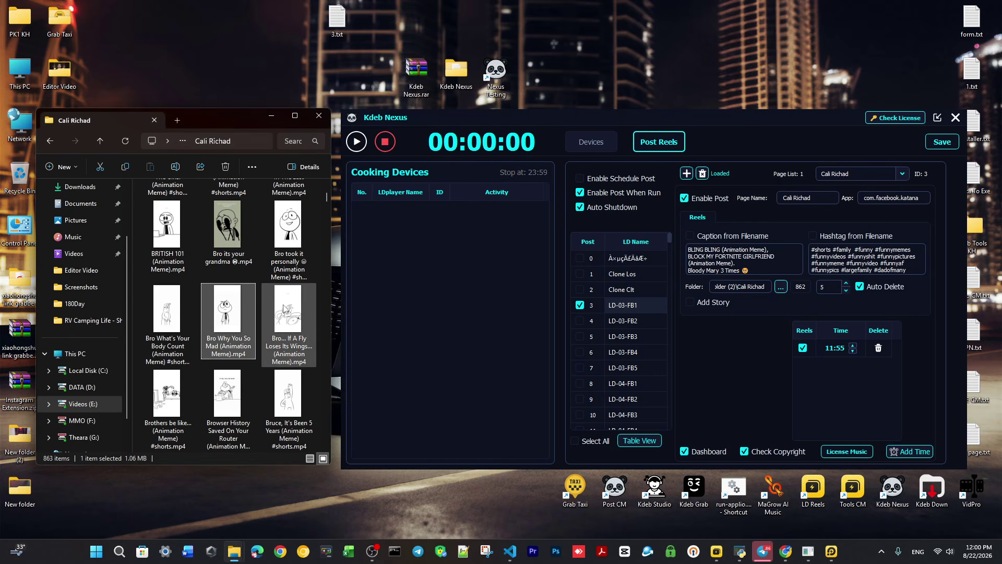
{"action": "scroll", "coordinate": [276, 299], "scroll_direction": "up", "scroll_amount": 5}
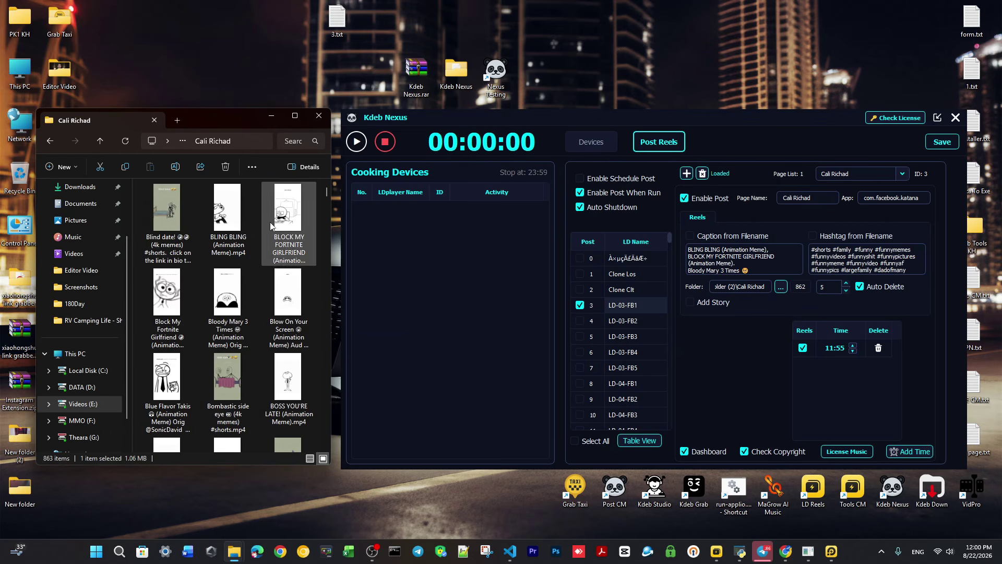
{"action": "left_click", "coordinate": [167, 207]}
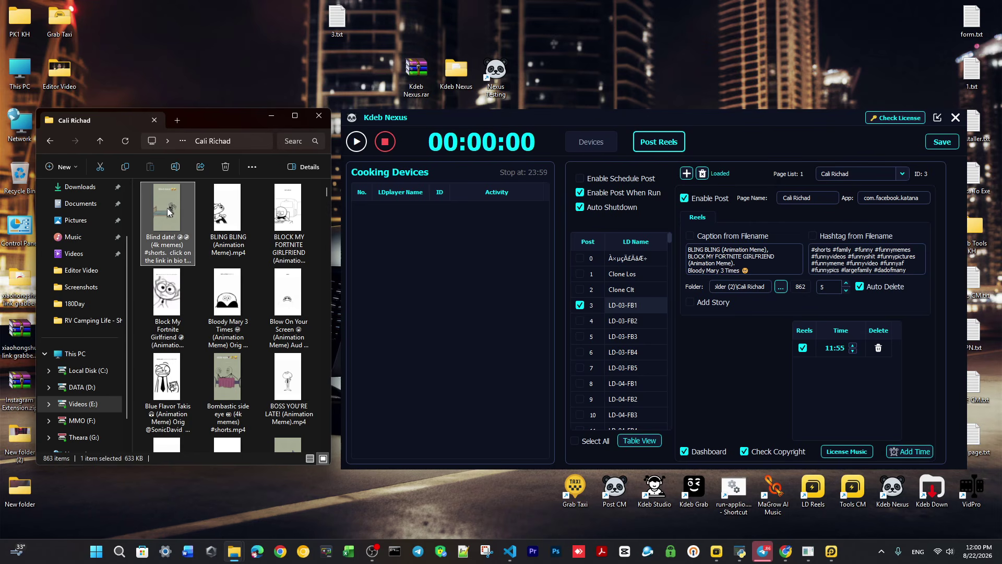
{"action": "key", "text": "Delete"}
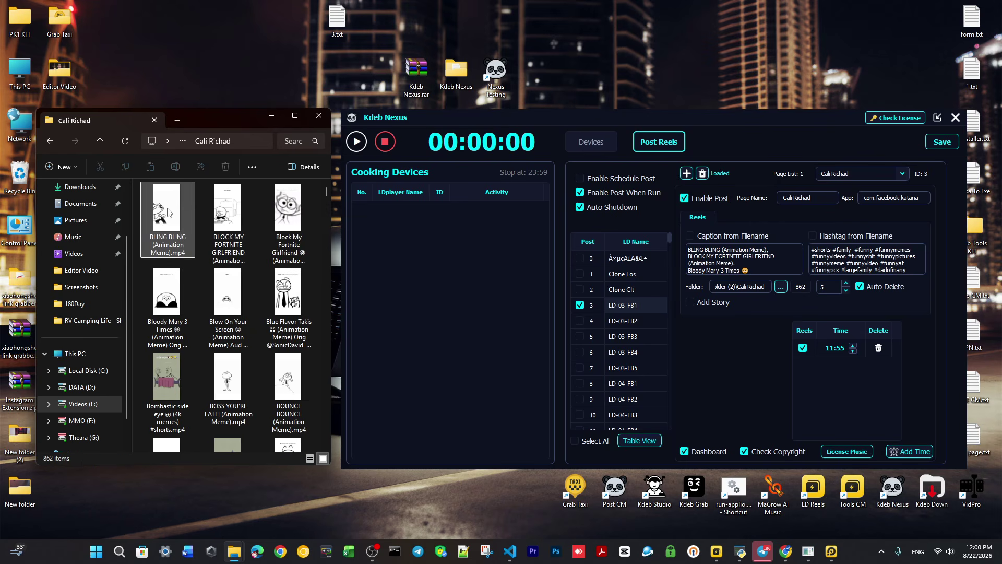
Undo the deletion of the "Blind date!" video and turn off Auto Delete.
{"action": "left_click", "coordinate": [169, 212]}
{"action": "key", "text": "ctrl+z"}
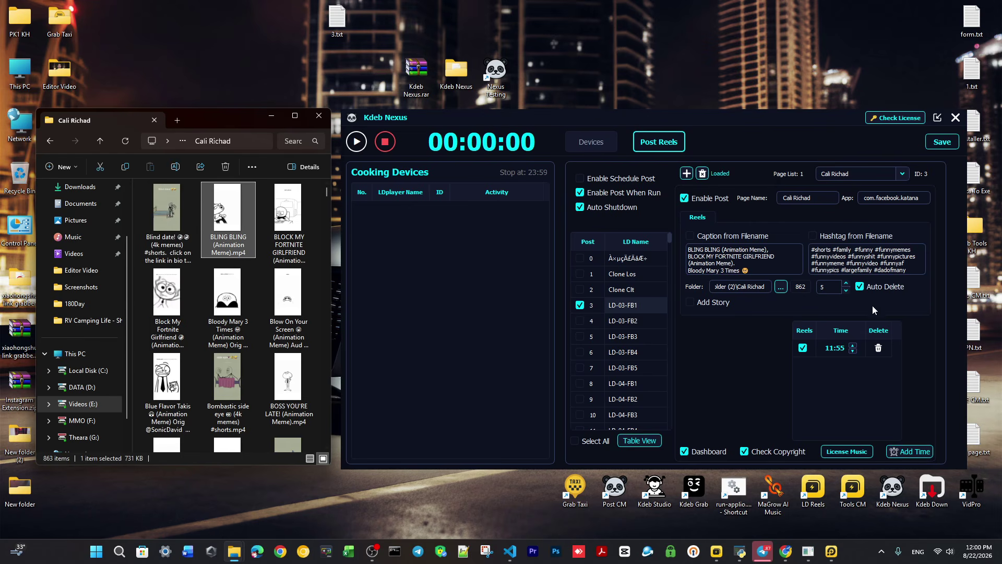
{"action": "left_click", "coordinate": [860, 286]}
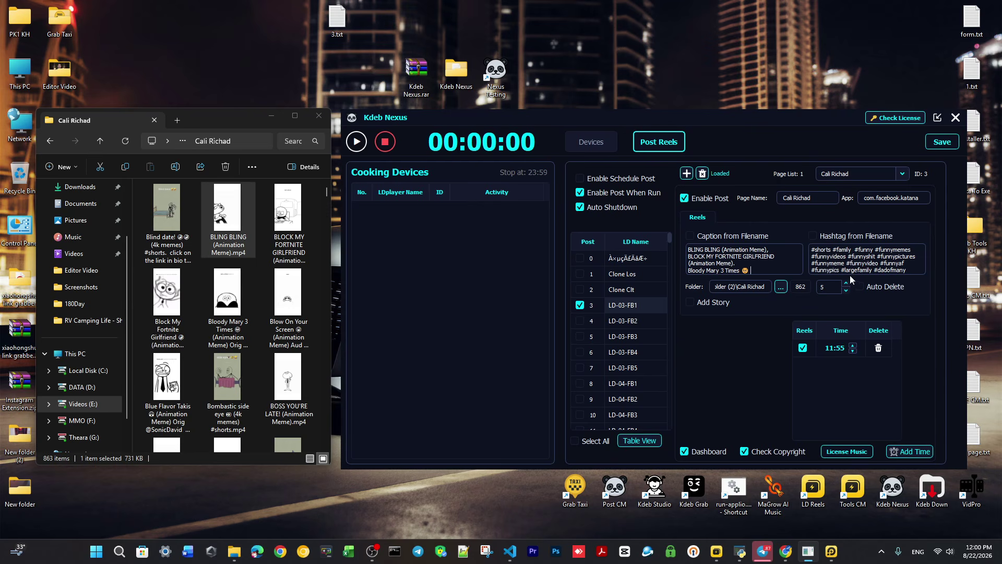
Create a new folder named "posted" inside the page's video folder.
{"action": "left_click", "coordinate": [64, 166]}
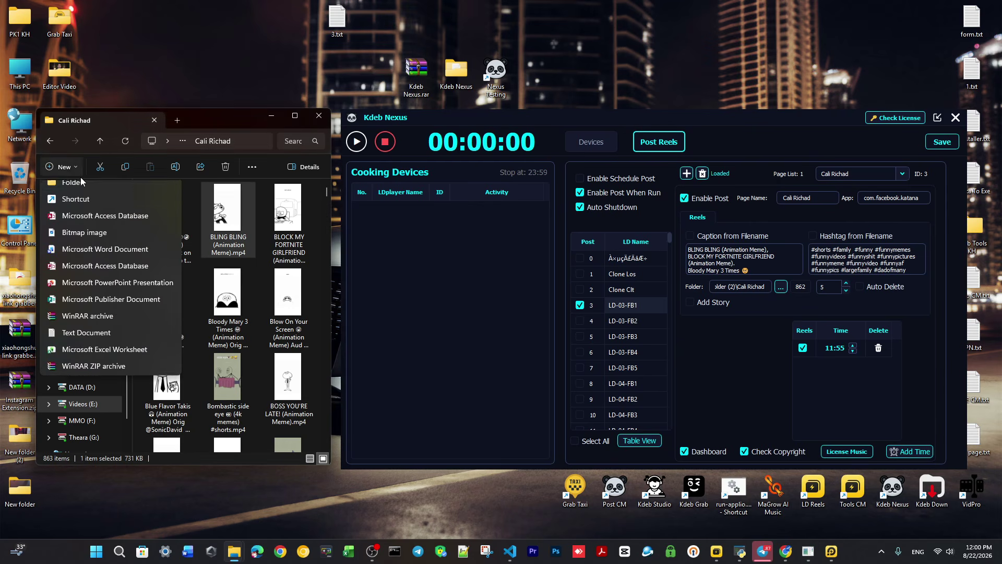
{"action": "left_click", "coordinate": [72, 191]}
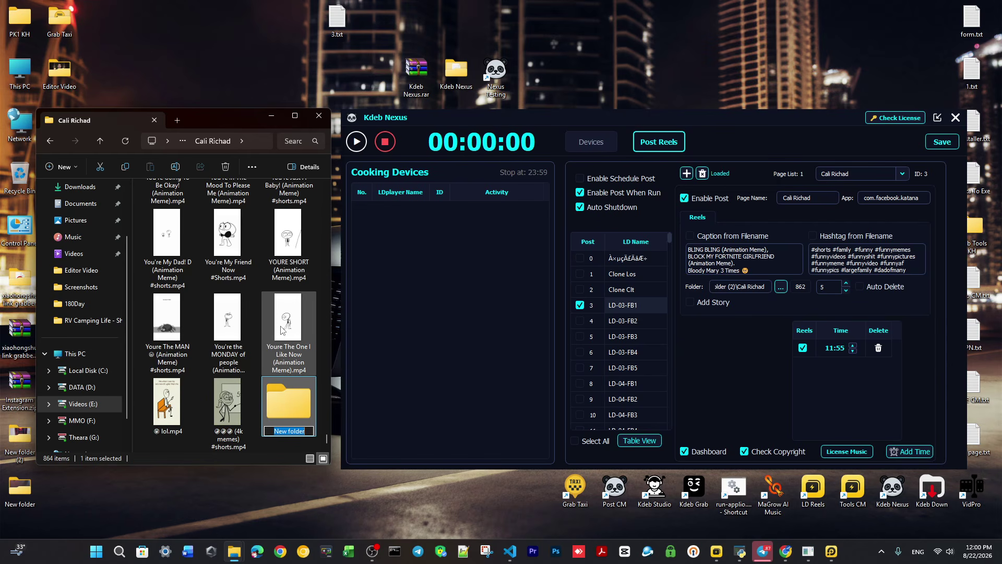
{"action": "type", "text": "posted"}
{"action": "key", "text": "Return"}
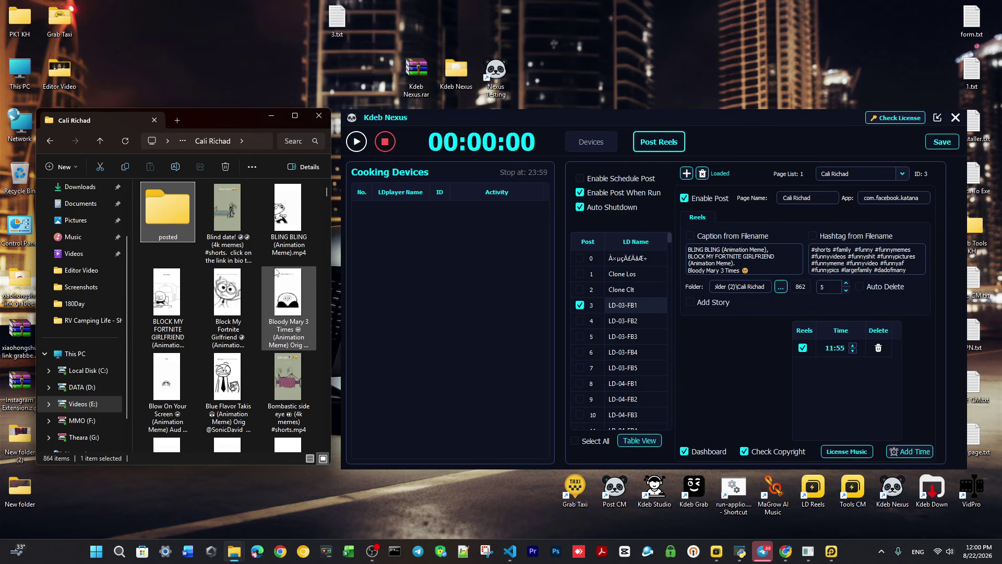
Move the "Blind date!" video into the "posted" folder and check both folders' contents.
{"action": "left_click", "coordinate": [228, 214]}
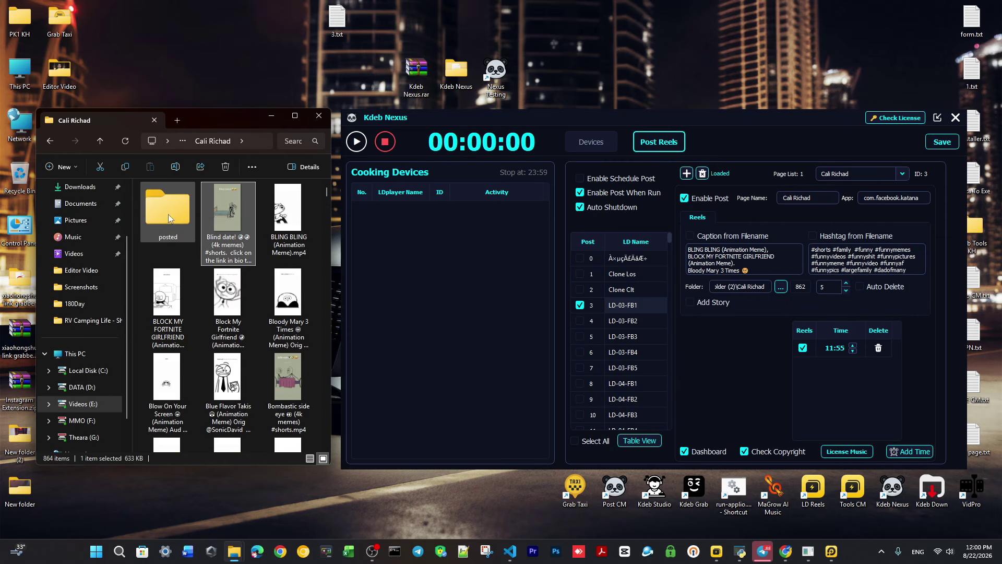
{"action": "left_click_drag", "start_coordinate": [168, 213], "coordinate": [164, 206]}
{"action": "double_click", "coordinate": [165, 206]}
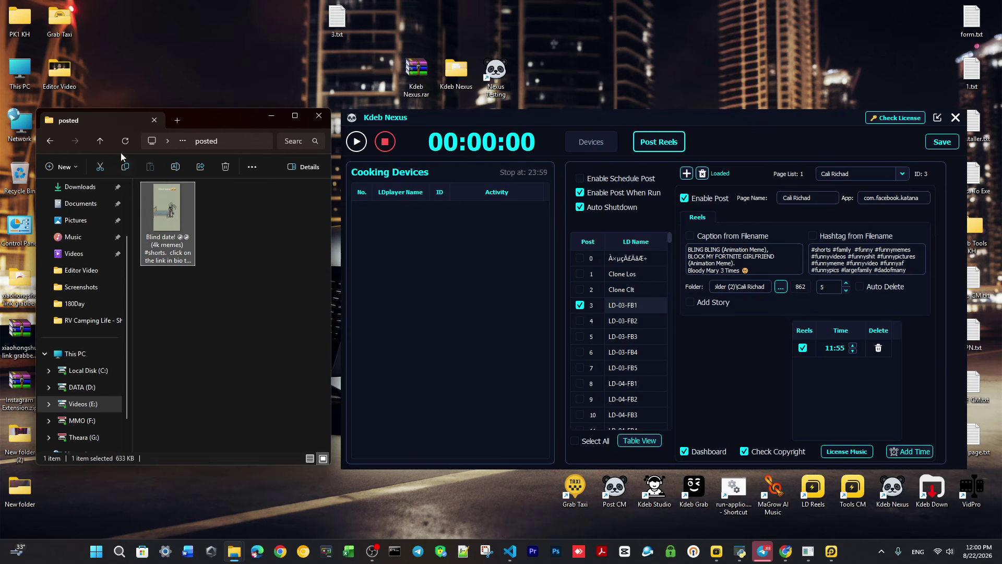
{"action": "left_click", "coordinate": [100, 140]}
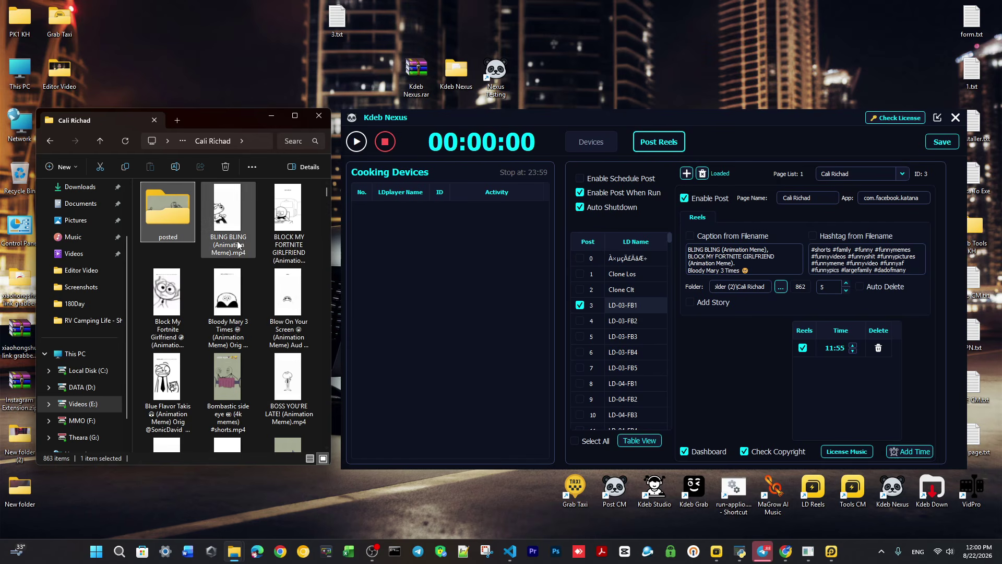
{"action": "double_click", "coordinate": [168, 211]}
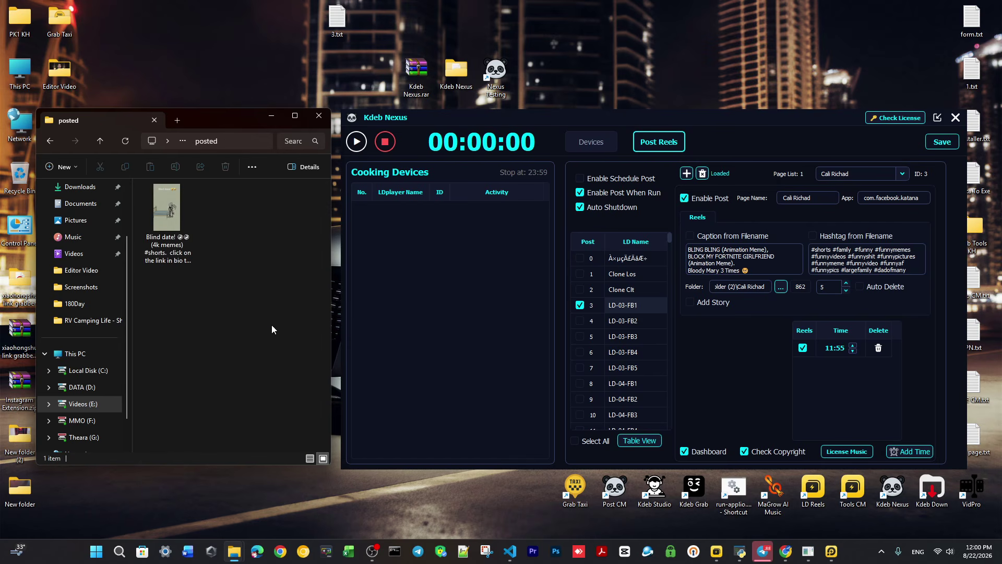
{"action": "left_click", "coordinate": [100, 141]}
{"action": "double_click", "coordinate": [170, 212]}
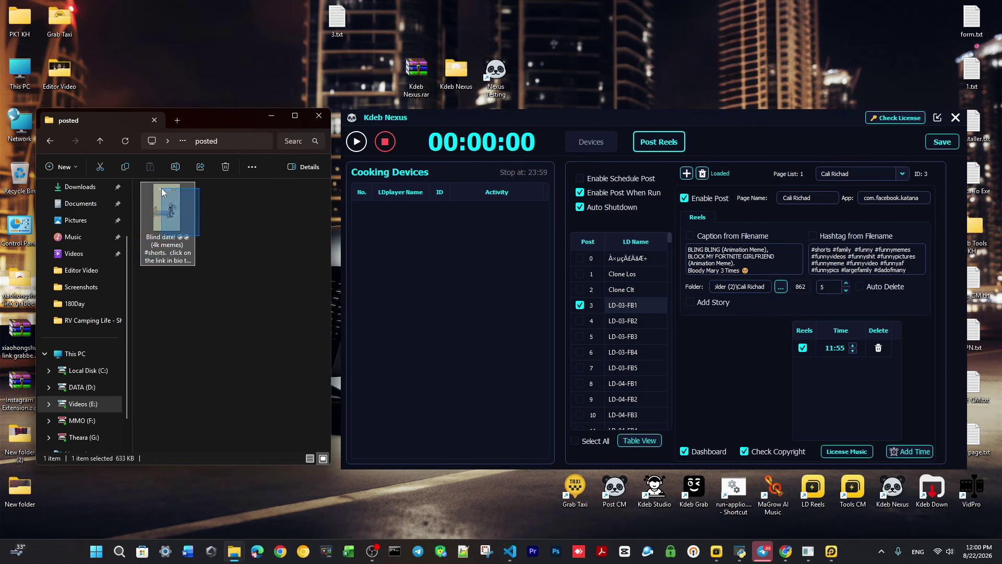
{"action": "left_click", "coordinate": [100, 140]}
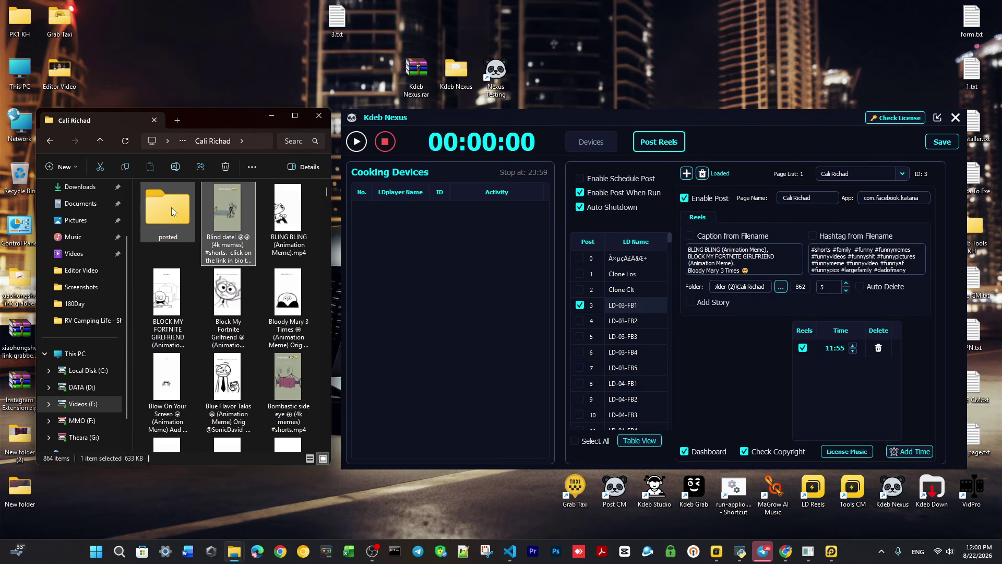
Save the current Post Reels settings.
{"action": "left_click_drag", "start_coordinate": [267, 123], "coordinate": [306, 127]}
{"action": "left_click", "coordinate": [942, 142]}
{"action": "left_click_drag", "start_coordinate": [766, 121], "coordinate": [771, 107]}
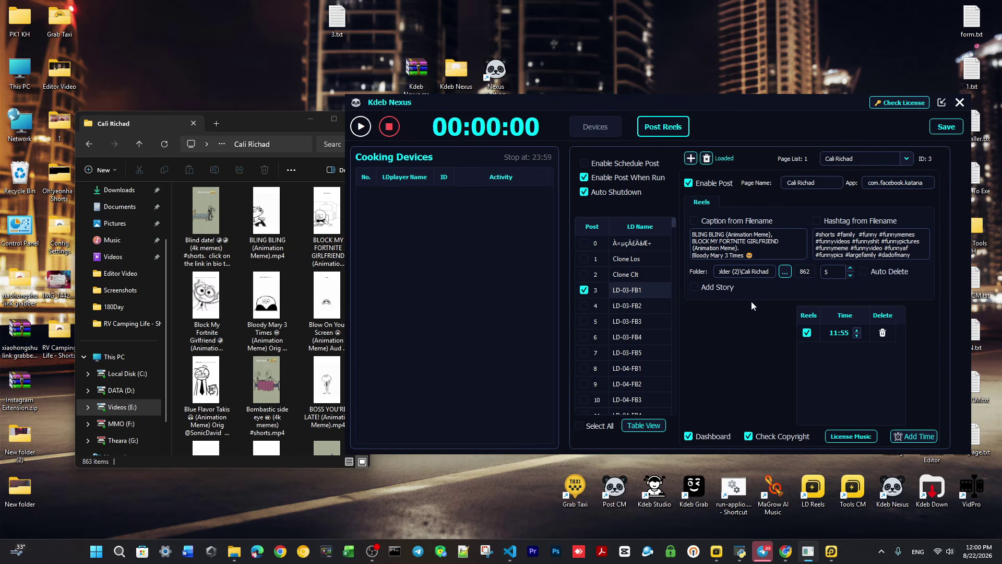
Try the Add Story option by turning it on and off again.
{"action": "left_click", "coordinate": [696, 287]}
{"action": "left_click", "coordinate": [694, 288]}
{"action": "left_click_drag", "start_coordinate": [794, 105], "coordinate": [793, 96]}
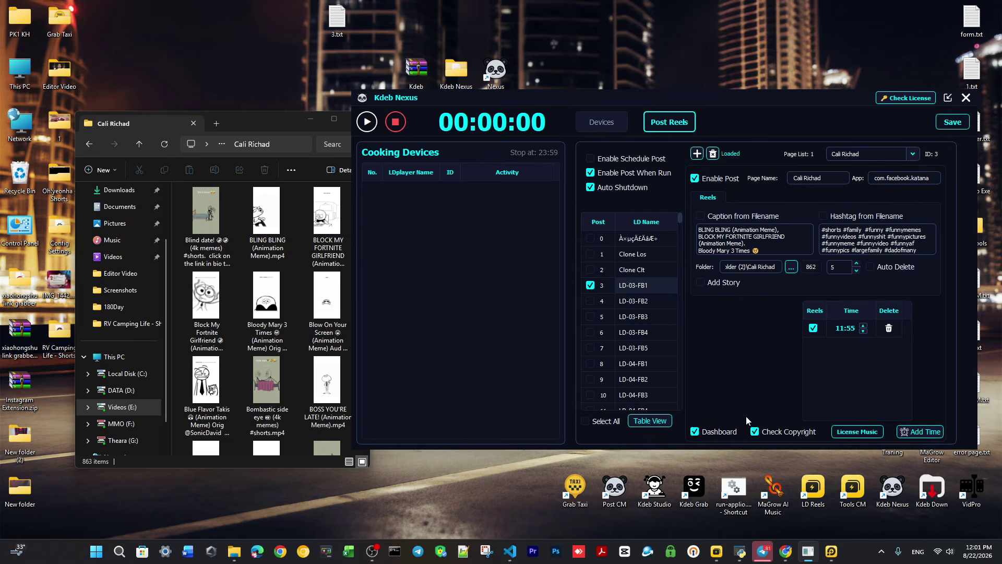
{"action": "left_click_drag", "start_coordinate": [699, 98], "coordinate": [710, 108]}
{"action": "left_click_drag", "start_coordinate": [245, 126], "coordinate": [229, 116]}
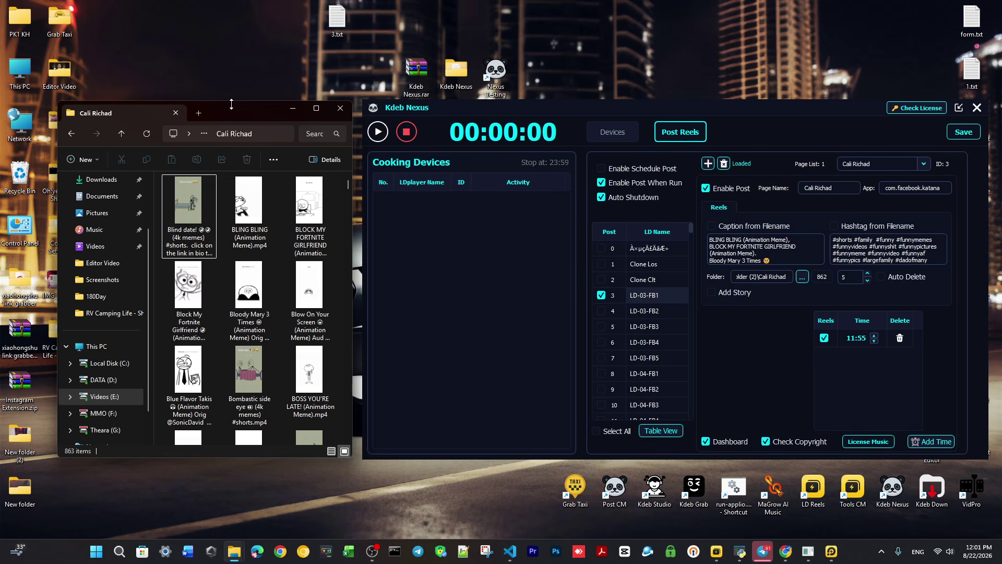
{"action": "left_click_drag", "start_coordinate": [231, 104], "coordinate": [239, 103]}
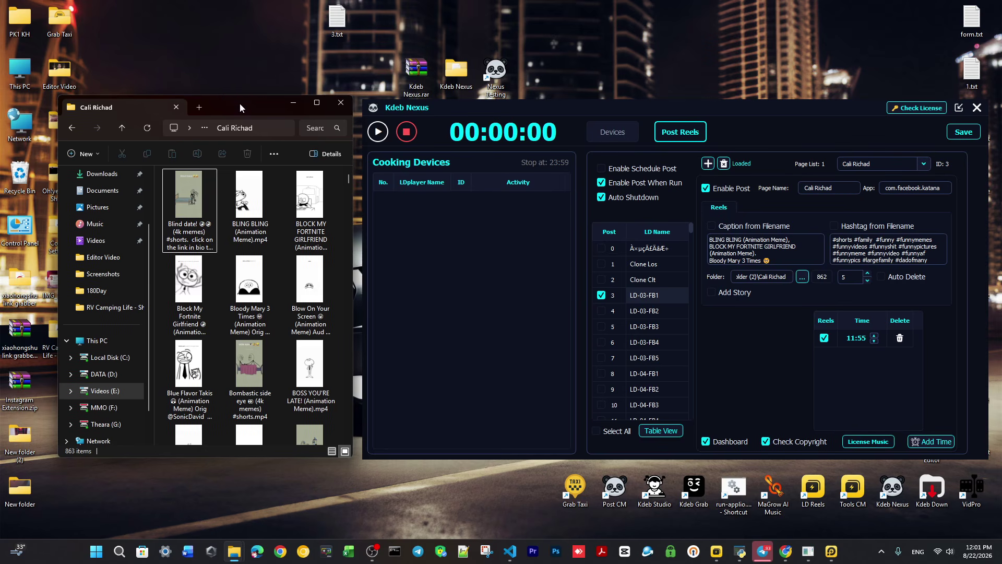
{"action": "left_click", "coordinate": [264, 208]}
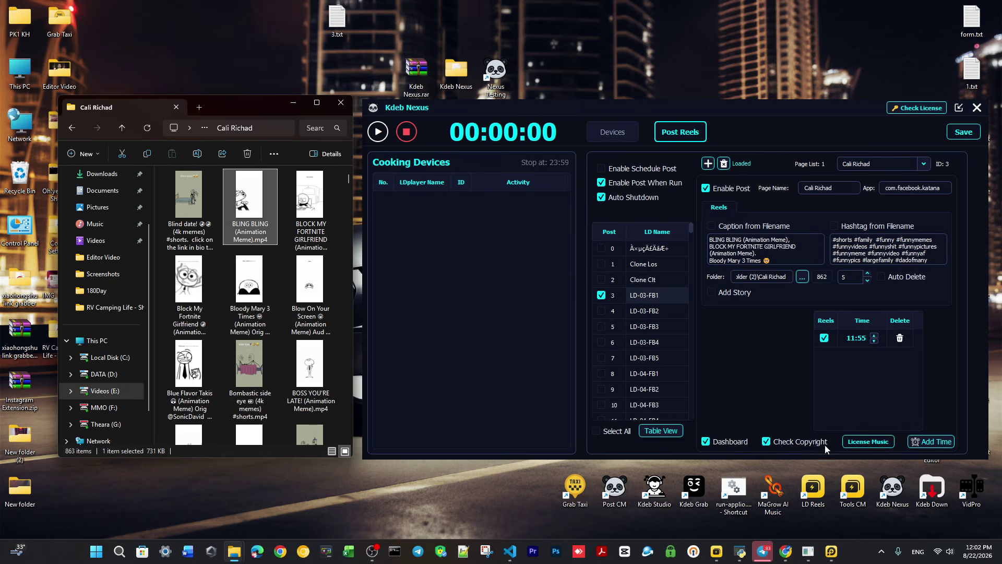
{"action": "left_click_drag", "start_coordinate": [244, 102], "coordinate": [248, 106]}
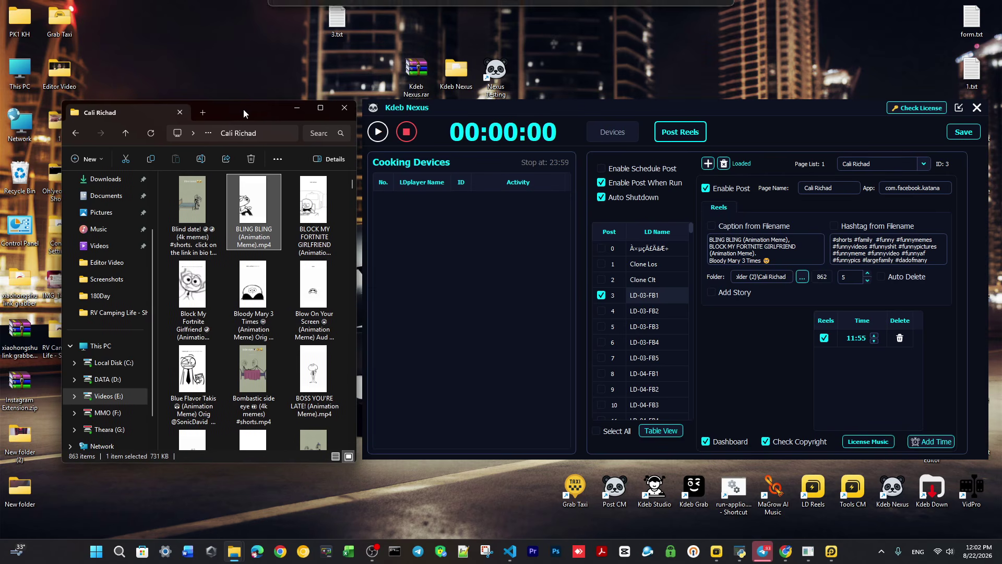
{"action": "left_click_drag", "start_coordinate": [563, 109], "coordinate": [562, 105]}
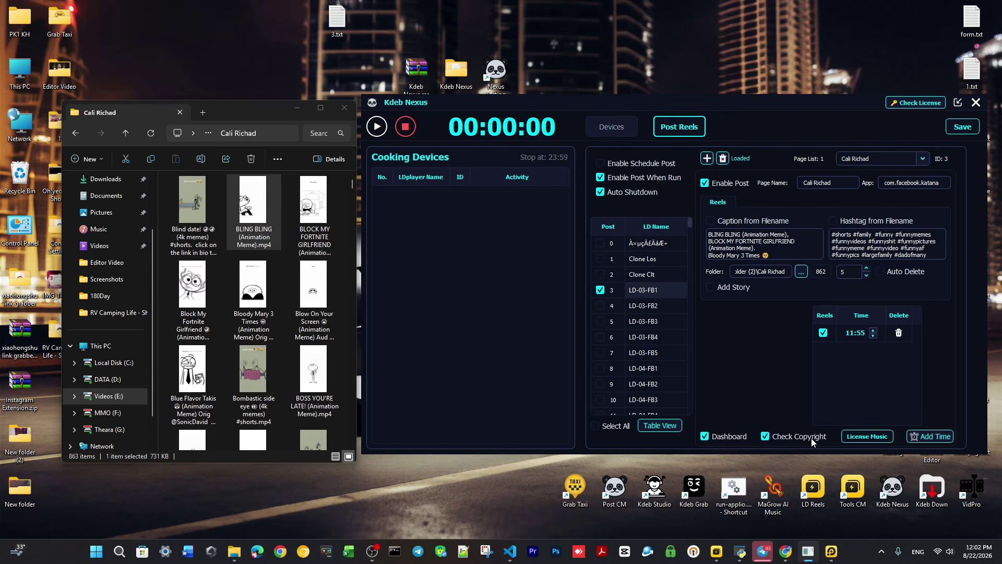
Open the licensed music settings and clear the existing music names.
{"action": "left_click", "coordinate": [869, 438]}
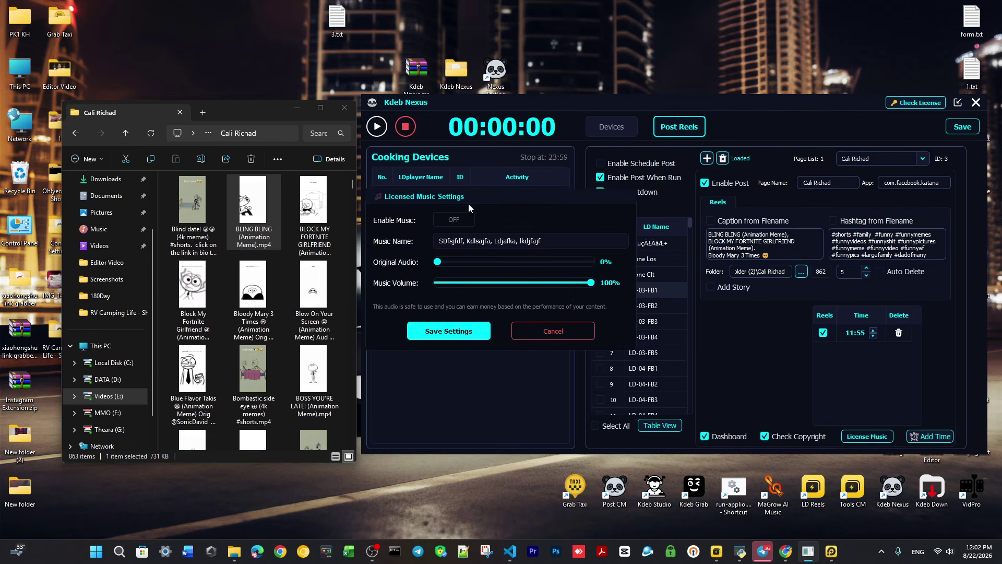
{"action": "left_click_drag", "start_coordinate": [470, 199], "coordinate": [665, 241]}
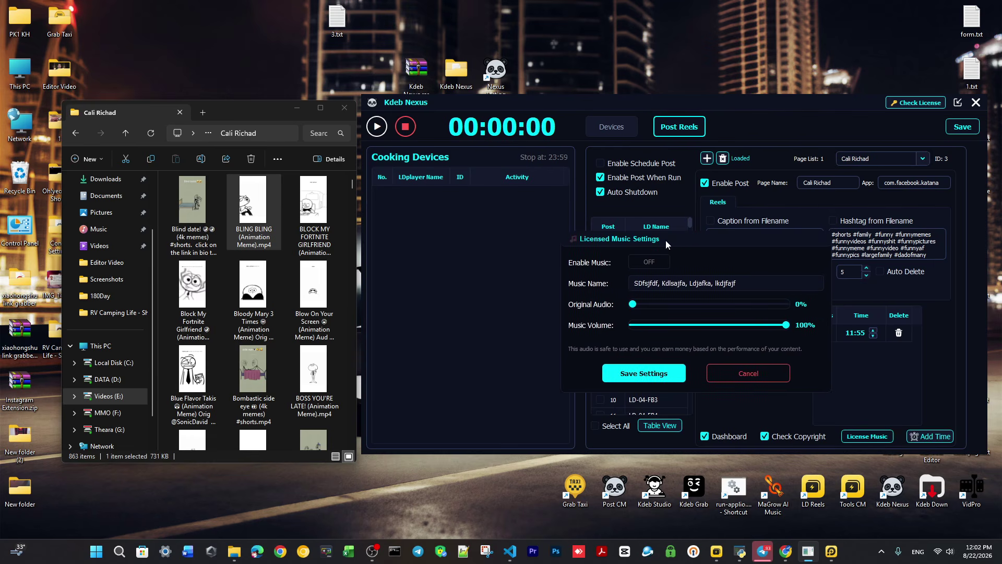
{"action": "triple_click", "coordinate": [754, 286]}
{"action": "triple_click", "coordinate": [753, 285]}
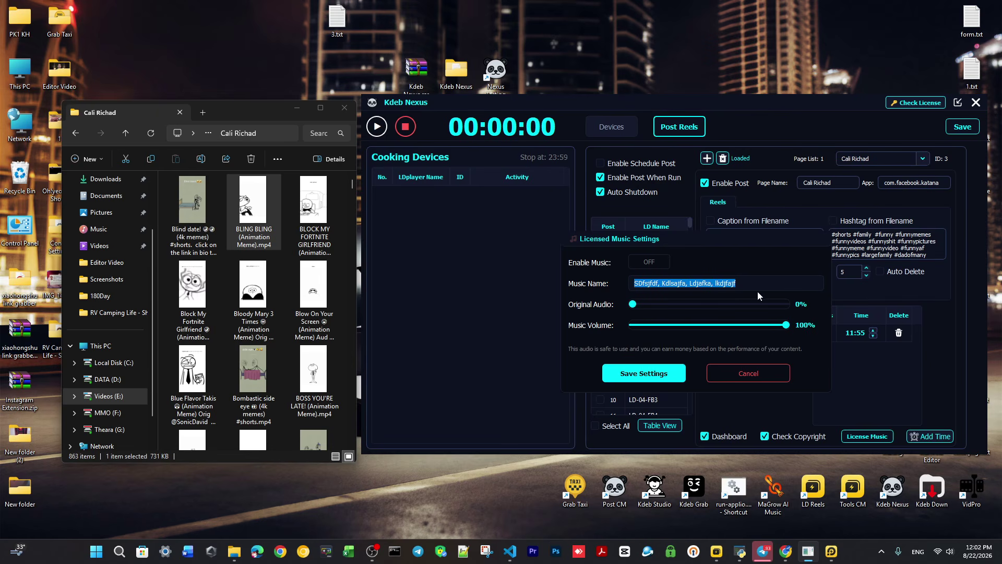
{"action": "key", "text": "BackSpace"}
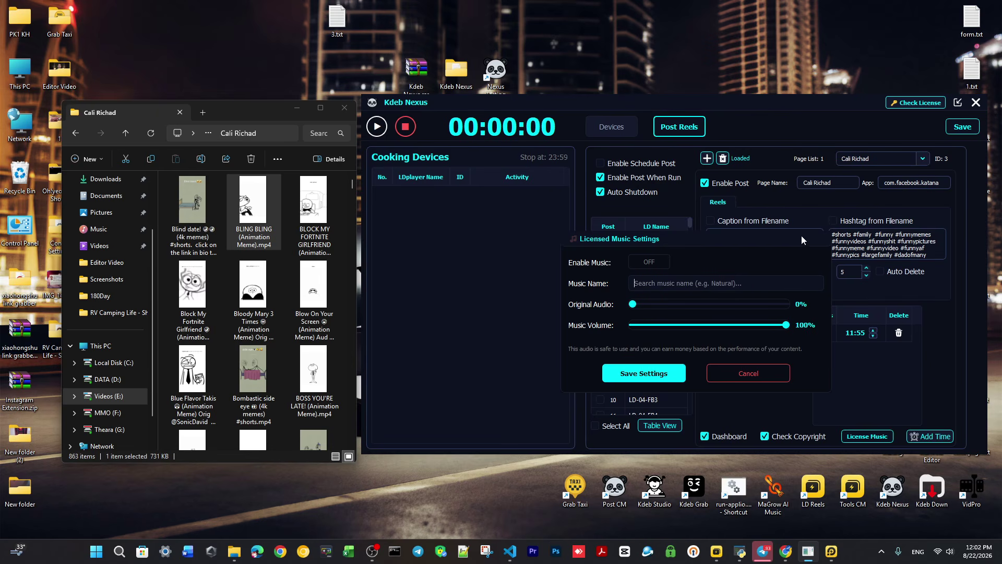
Enable licensed music and enter "adlsjf, dslkfjlaf, kdfalf, lsfjslfje," as the comma-separated music names.
{"action": "left_click_drag", "start_coordinate": [630, 246], "coordinate": [646, 239]}
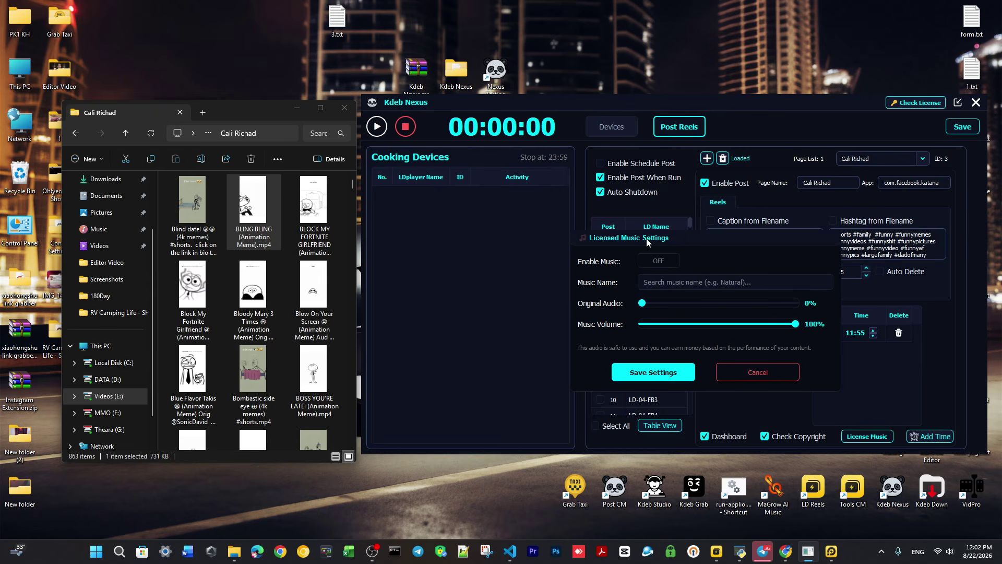
{"action": "left_click", "coordinate": [658, 261]}
{"action": "left_click_drag", "start_coordinate": [669, 239], "coordinate": [655, 240]}
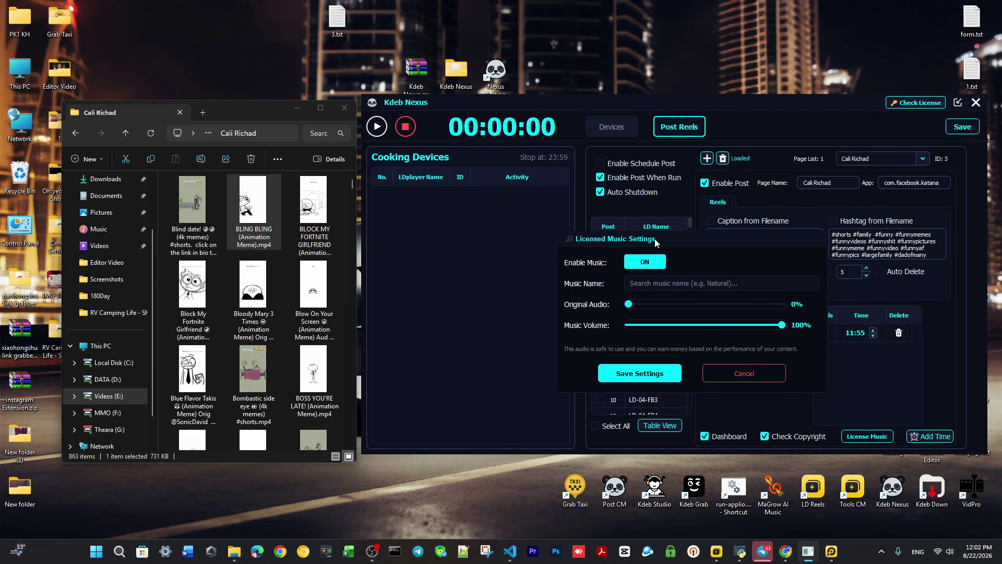
{"action": "left_click", "coordinate": [643, 284]}
{"action": "type", "text": "adlsjf, dslkfjlaf, kdfalf, lsfjslfje,"}
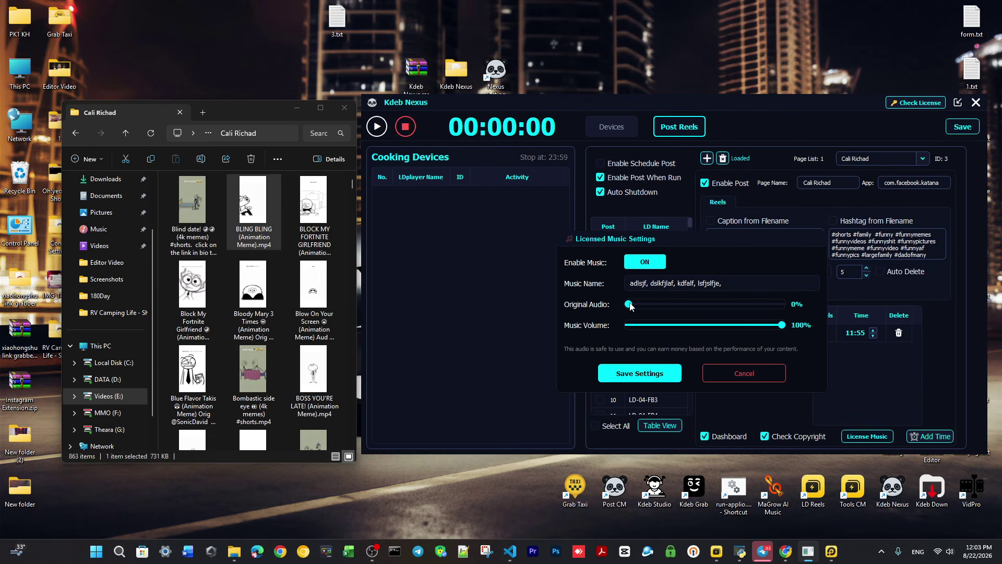
Save the licensed music settings with original audio at 100% and music volume at 5%, and reopen them.
{"action": "left_click_drag", "start_coordinate": [629, 304], "coordinate": [636, 326]}
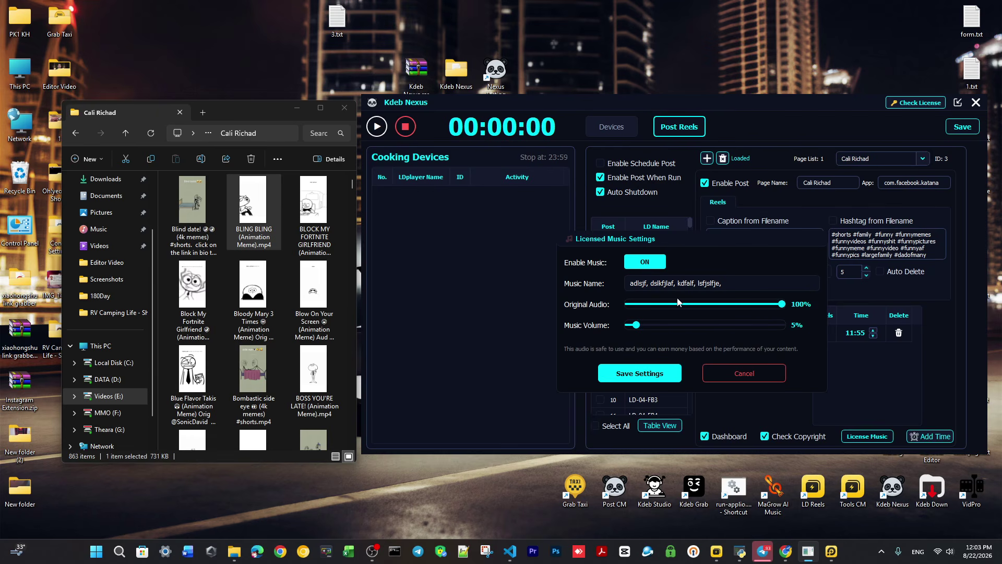
{"action": "left_click", "coordinate": [639, 372]}
{"action": "left_click", "coordinate": [869, 435]}
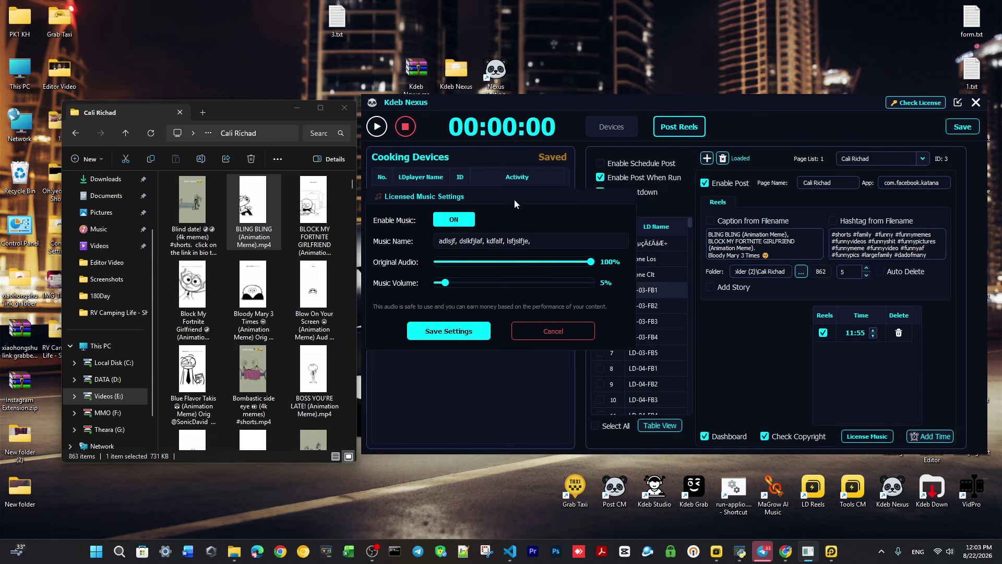
Close the licensed music settings and replace the 11:55 posting time with a new 00:00 time enabled for reels.
{"action": "left_click", "coordinate": [764, 391]}
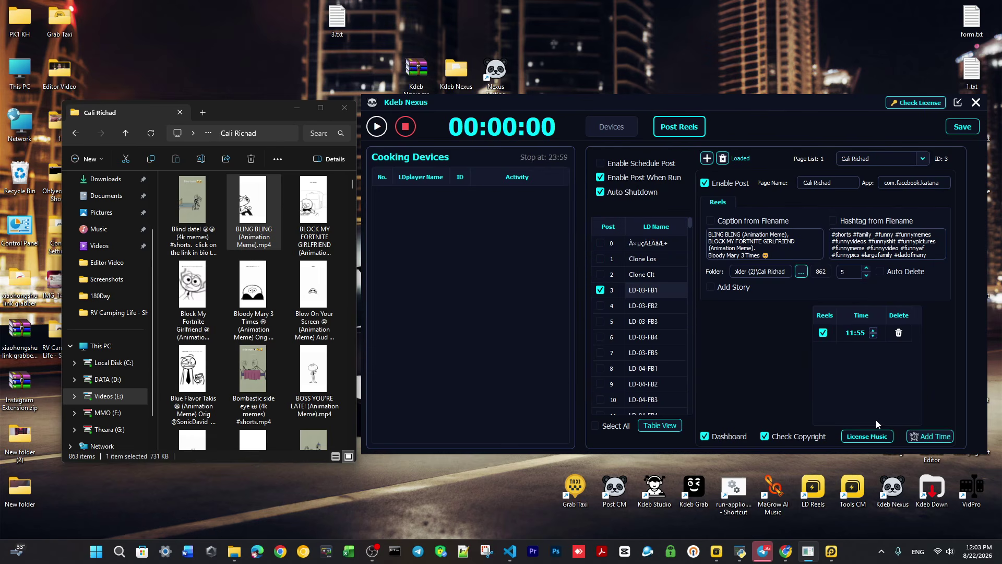
{"action": "left_click", "coordinate": [898, 332]}
{"action": "left_click", "coordinate": [931, 435]}
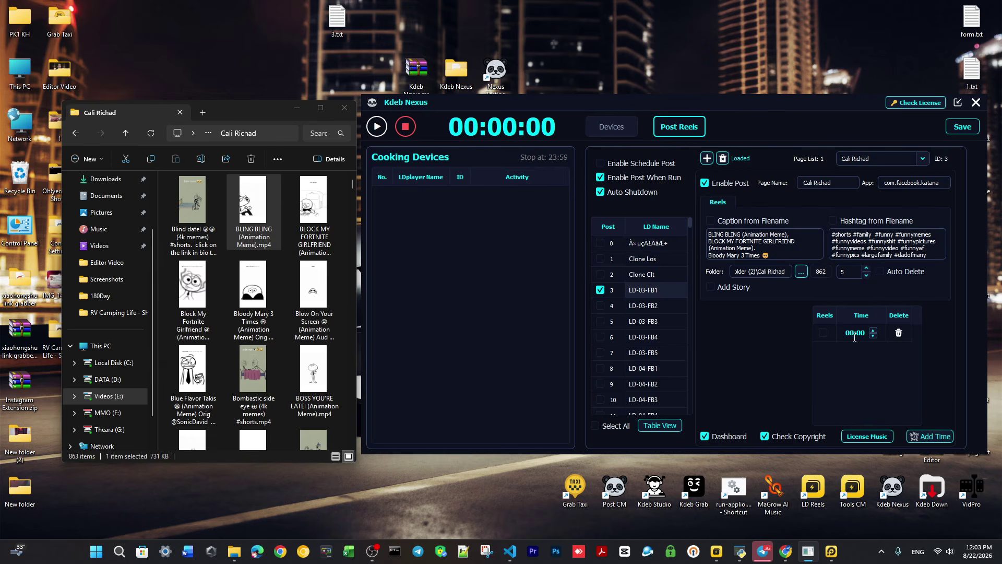
{"action": "left_click", "coordinate": [823, 333]}
Enable Schedule Post and select the hour of the 00:00 posting time for editing.
{"action": "left_click_drag", "start_coordinate": [845, 333], "coordinate": [866, 333]}
{"action": "left_click", "coordinate": [632, 164]}
{"action": "left_click", "coordinate": [849, 332]}
{"action": "key", "text": "Tab"}
{"action": "left_click", "coordinate": [846, 332]}
{"action": "left_click_drag", "start_coordinate": [446, 105], "coordinate": [458, 112]}
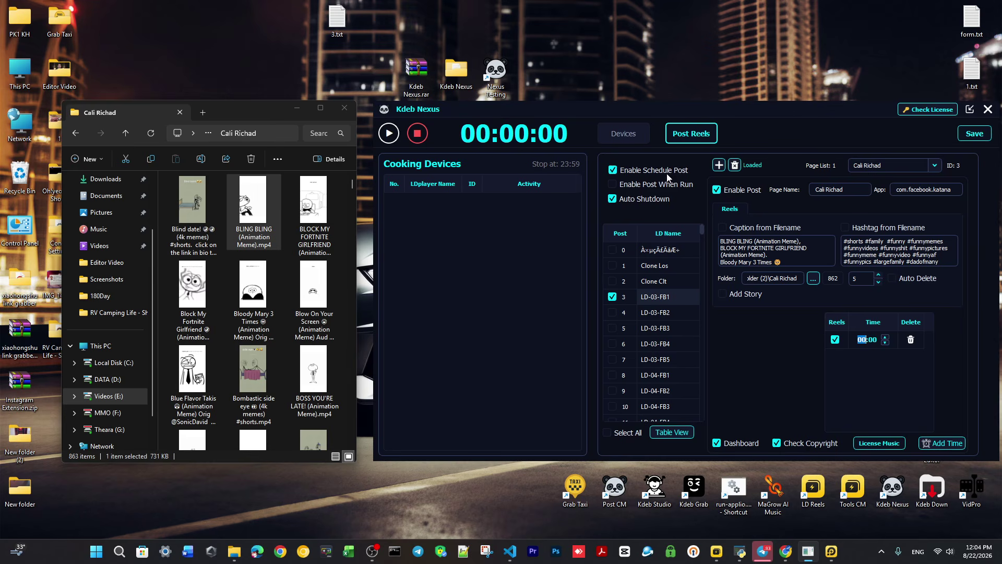
Switch the posting mode to Enable Post When Run and back to Enable Schedule Post, pointing out the posting time and the system clock.
{"action": "left_click", "coordinate": [649, 184]}
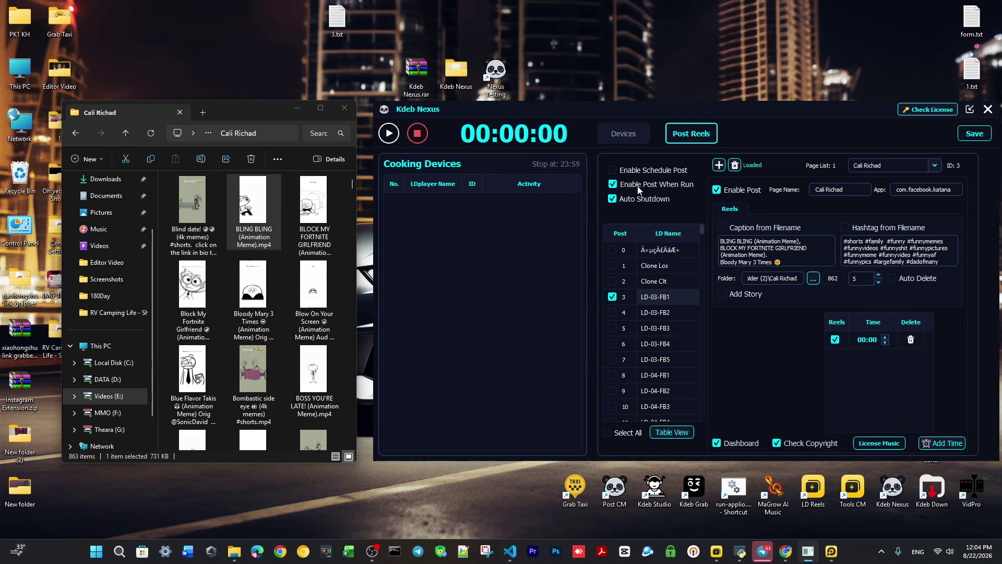
{"action": "left_click_drag", "start_coordinate": [691, 111], "coordinate": [684, 111]}
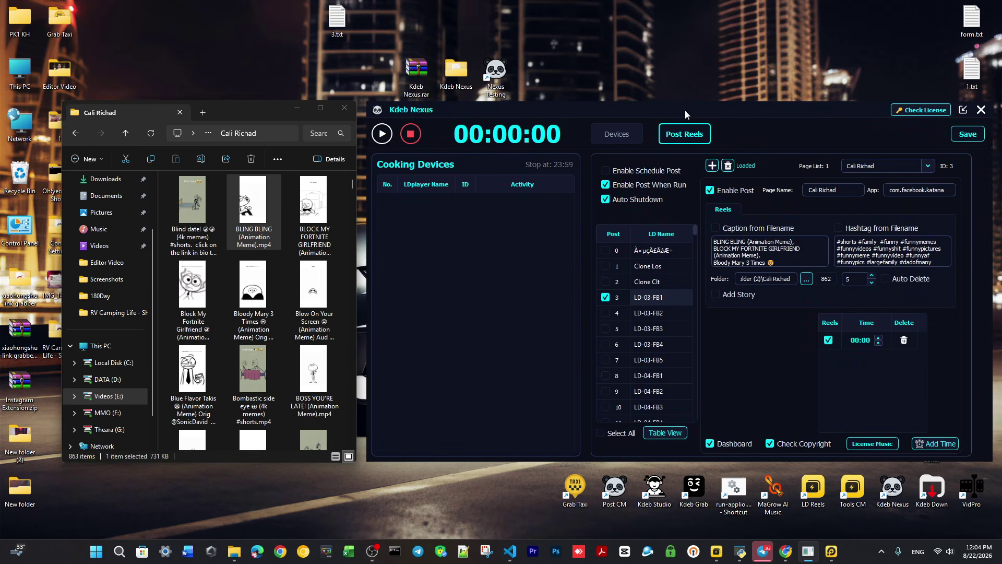
{"action": "left_click", "coordinate": [647, 172]}
{"action": "double_click", "coordinate": [869, 341]}
{"action": "left_click", "coordinate": [978, 551]}
{"action": "left_click", "coordinate": [810, 314]}
{"action": "mouse_move", "coordinate": [812, 136]}
{"action": "left_mouse_down"}
{"action": "mouse_move", "coordinate": [809, 63]}
{"action": "mouse_move", "coordinate": [806, 132]}
{"action": "left_mouse_up"}
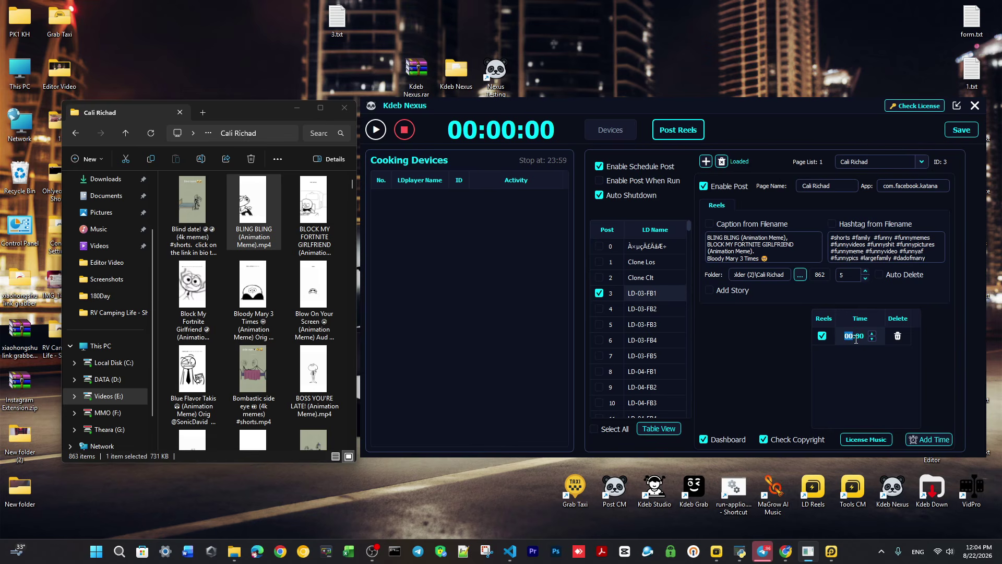
{"action": "left_click_drag", "start_coordinate": [844, 335], "coordinate": [856, 333]}
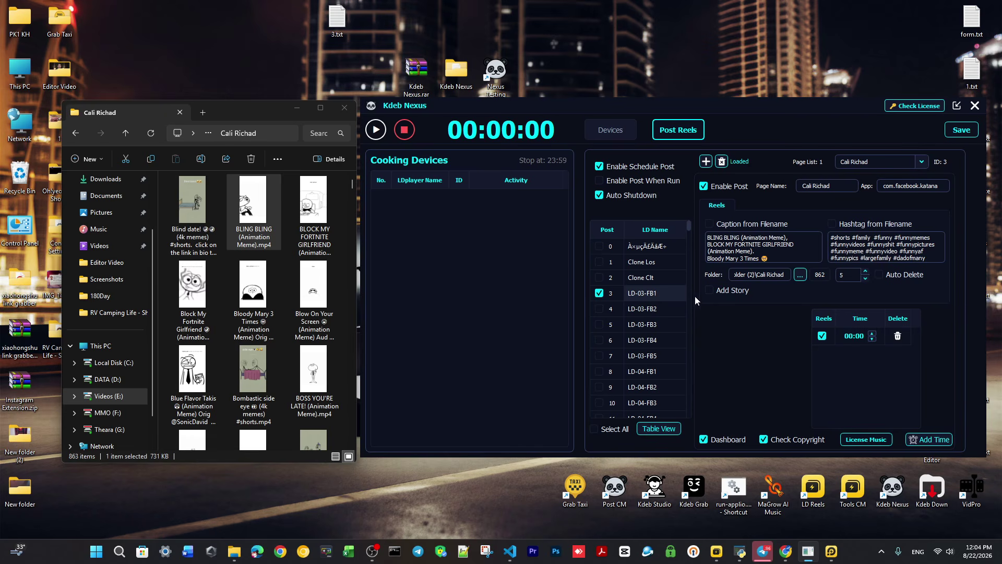
{"action": "left_click_drag", "start_coordinate": [674, 104], "coordinate": [692, 109]}
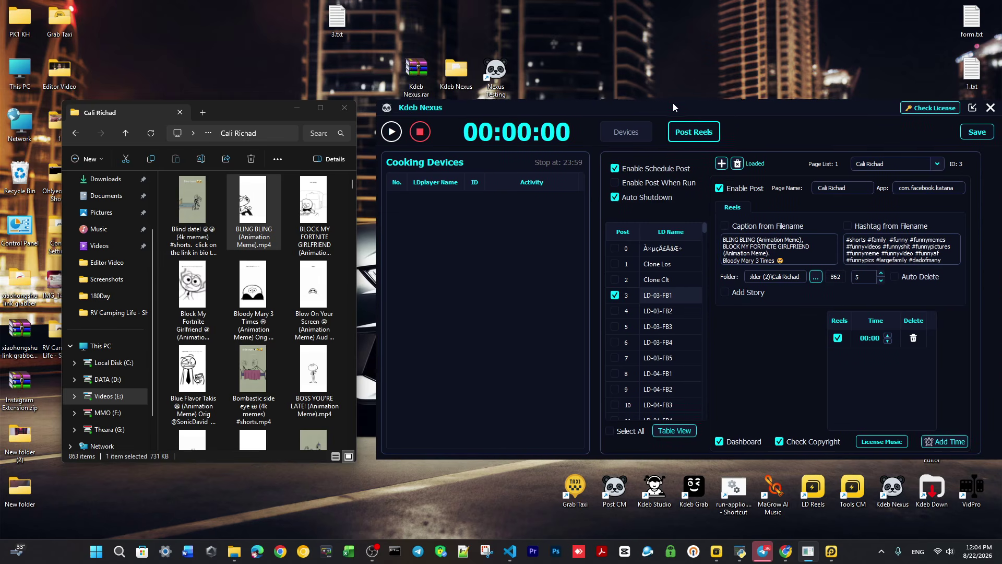
Open Table View, examine the page name and status of the LD-03-FB1 entry, and close it.
{"action": "left_click", "coordinate": [673, 434]}
{"action": "left_click_drag", "start_coordinate": [468, 105], "coordinate": [599, 147]}
{"action": "left_click", "coordinate": [505, 201]}
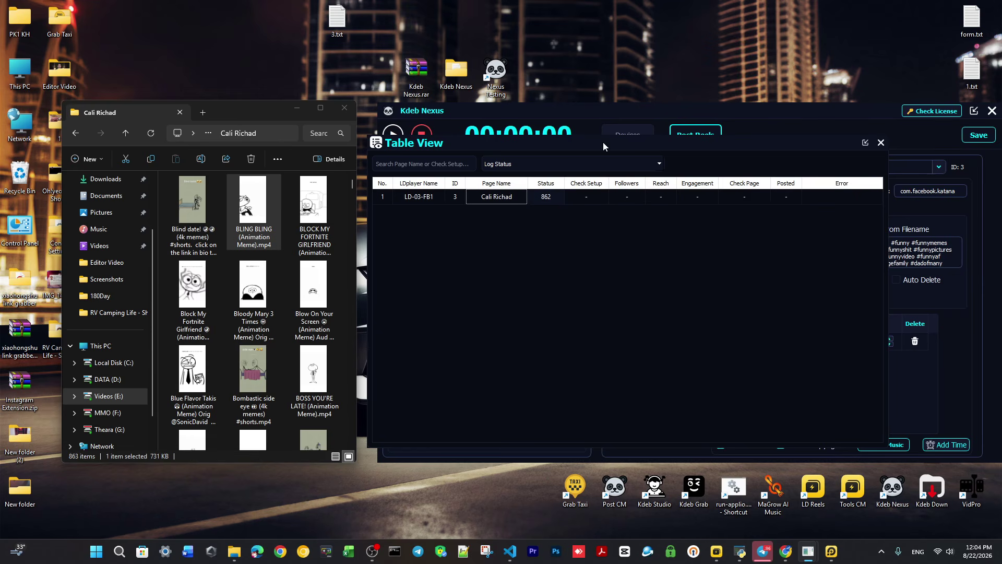
{"action": "left_click_drag", "start_coordinate": [485, 140], "coordinate": [501, 147]}
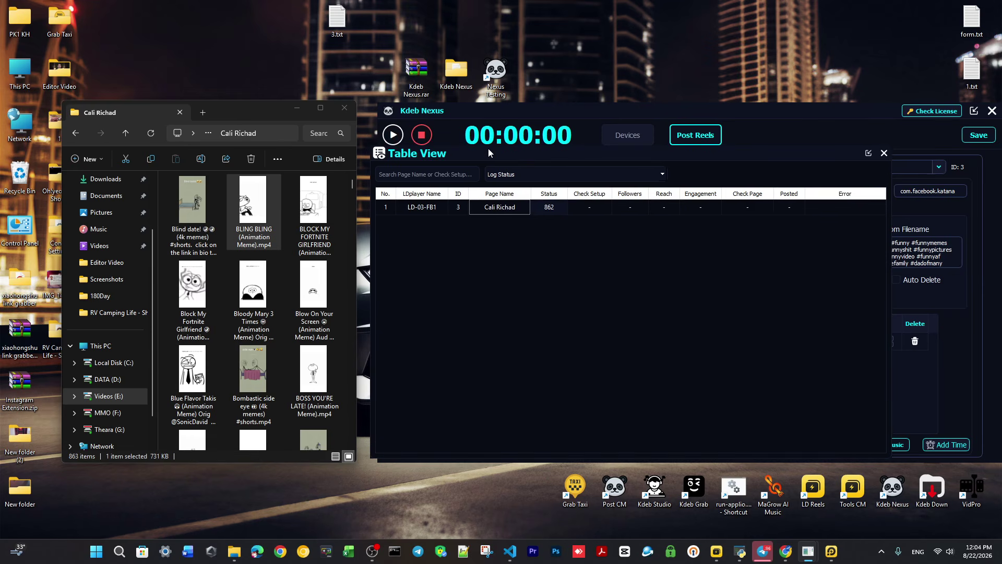
{"action": "left_click", "coordinate": [554, 206]}
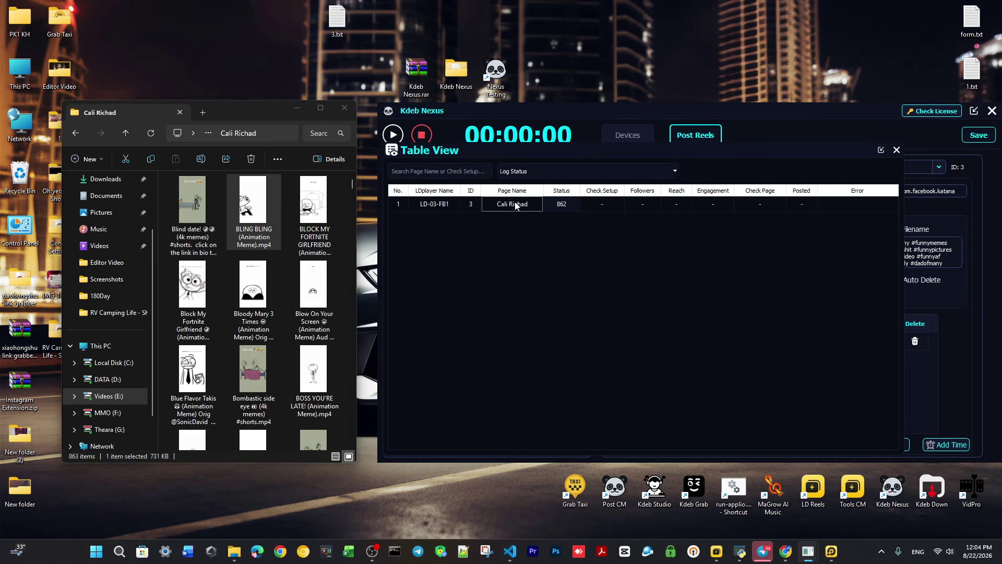
{"action": "left_click", "coordinate": [563, 204]}
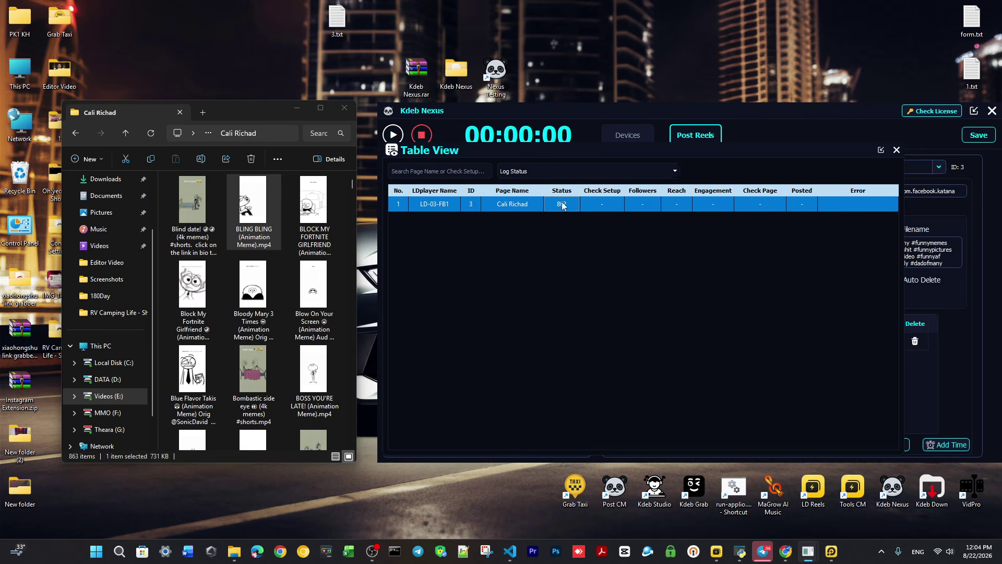
{"action": "left_click", "coordinate": [896, 150]}
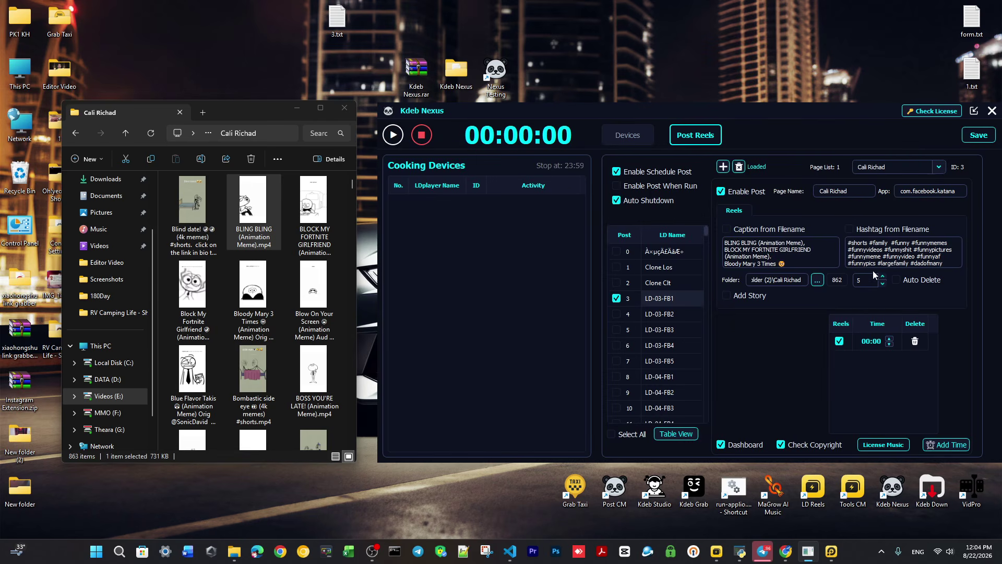
Check the reels folder path against the LD-03-FB1 status in a reopened Table View, and close the table.
{"action": "triple_click", "coordinate": [779, 280]}
{"action": "left_click", "coordinate": [778, 280]}
{"action": "left_click", "coordinate": [676, 433]}
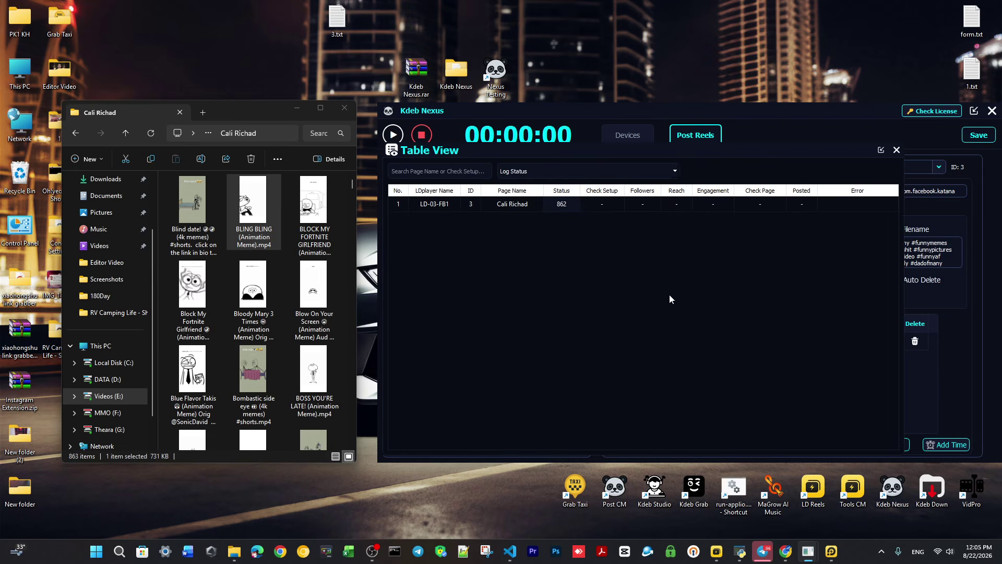
{"action": "left_click", "coordinate": [562, 205]}
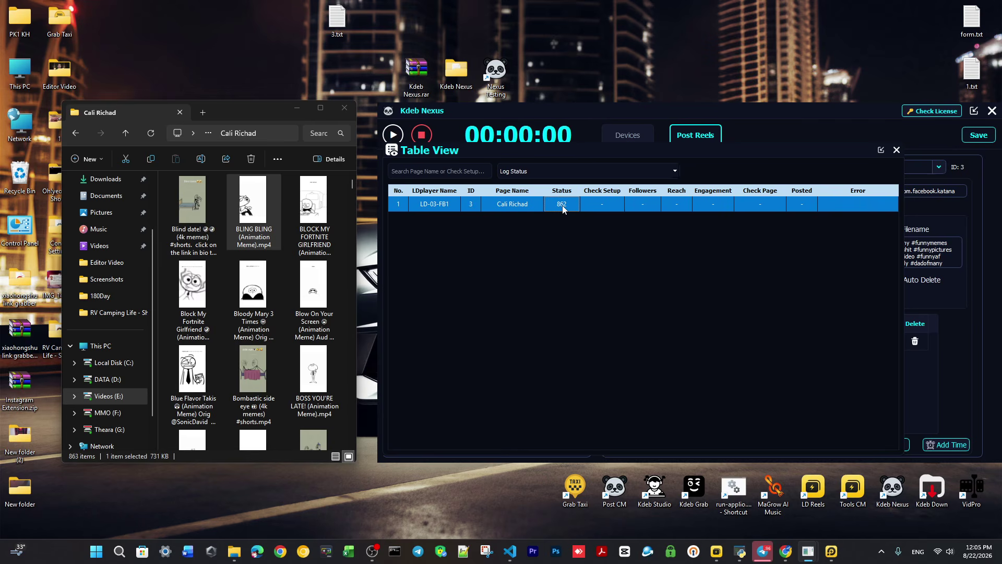
{"action": "left_click", "coordinate": [571, 232]}
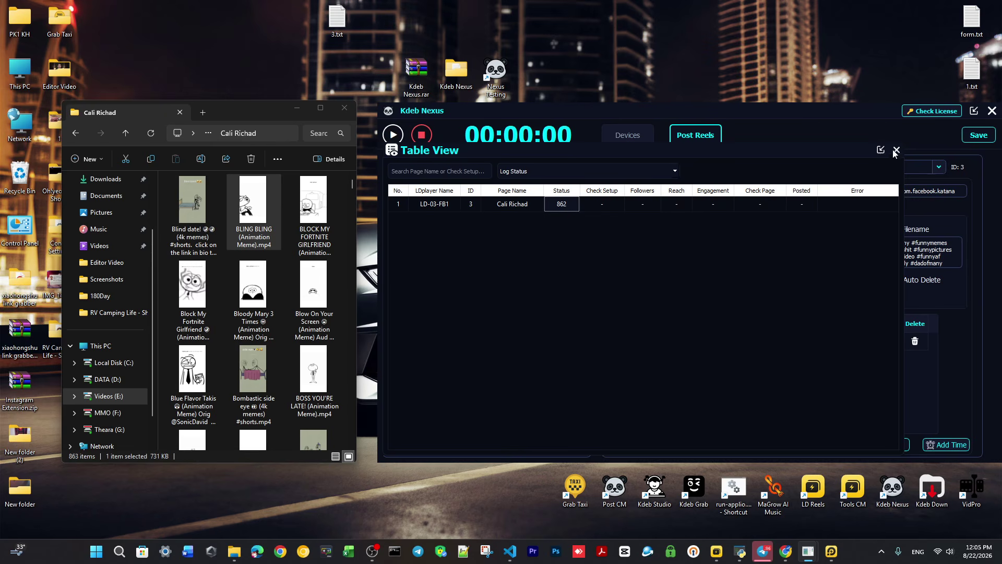
{"action": "left_click", "coordinate": [579, 201]}
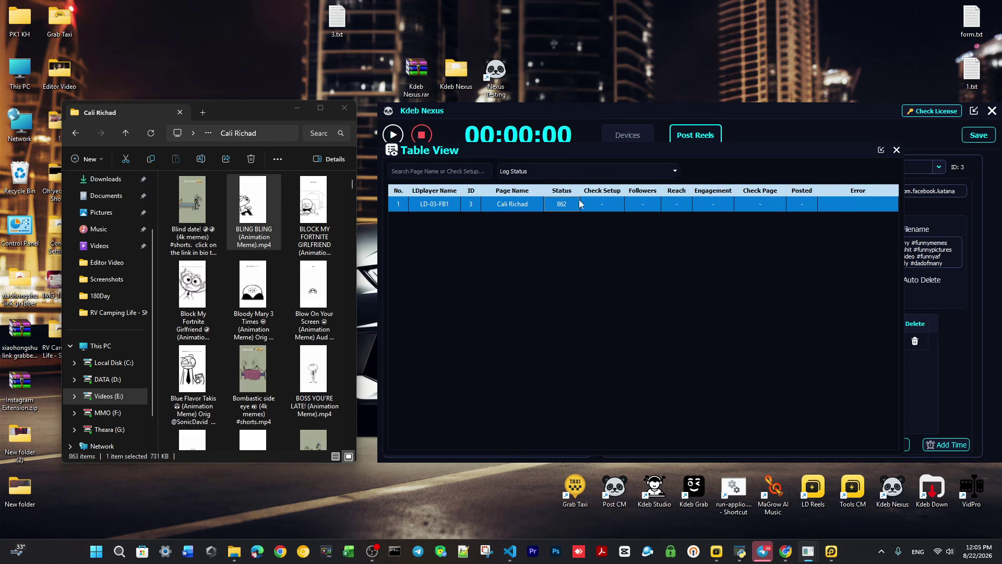
{"action": "left_click", "coordinate": [592, 240]}
{"action": "left_click", "coordinate": [896, 149]}
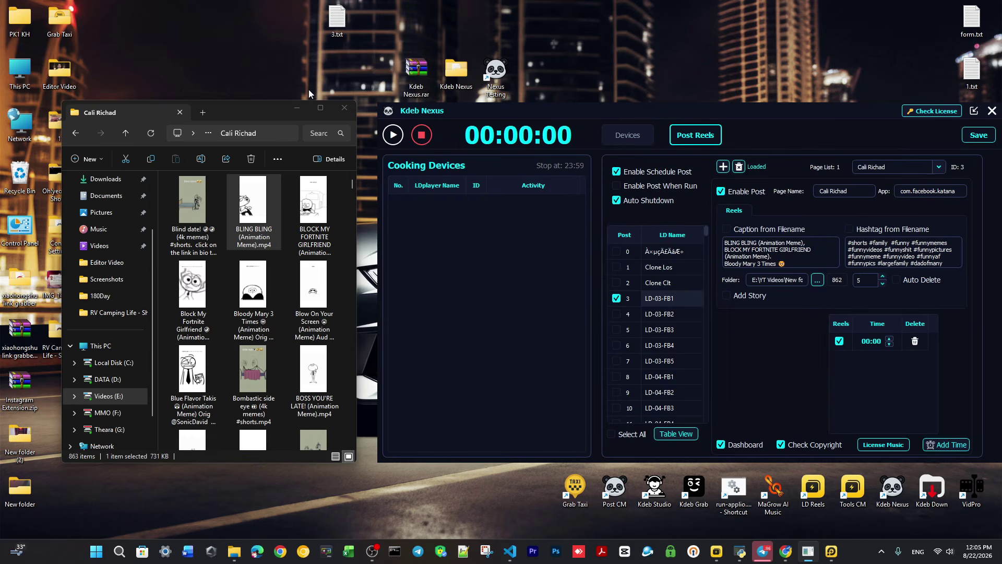
Minimize the video folder window, save the Post Reels settings and start the run, returning to the Post Reels settings.
{"action": "left_click", "coordinate": [296, 108]}
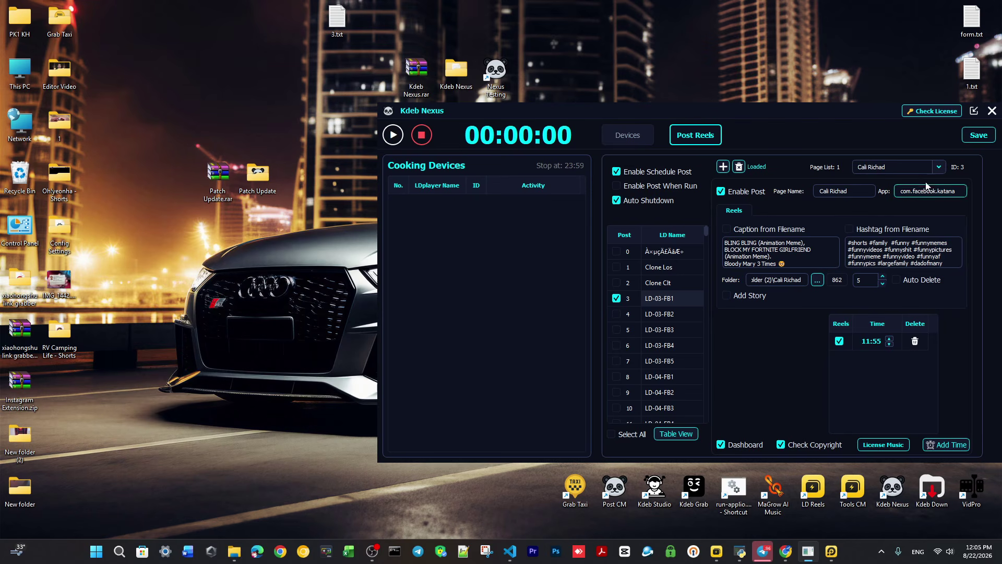
{"action": "left_click", "coordinate": [978, 135]}
{"action": "left_click", "coordinate": [628, 135]}
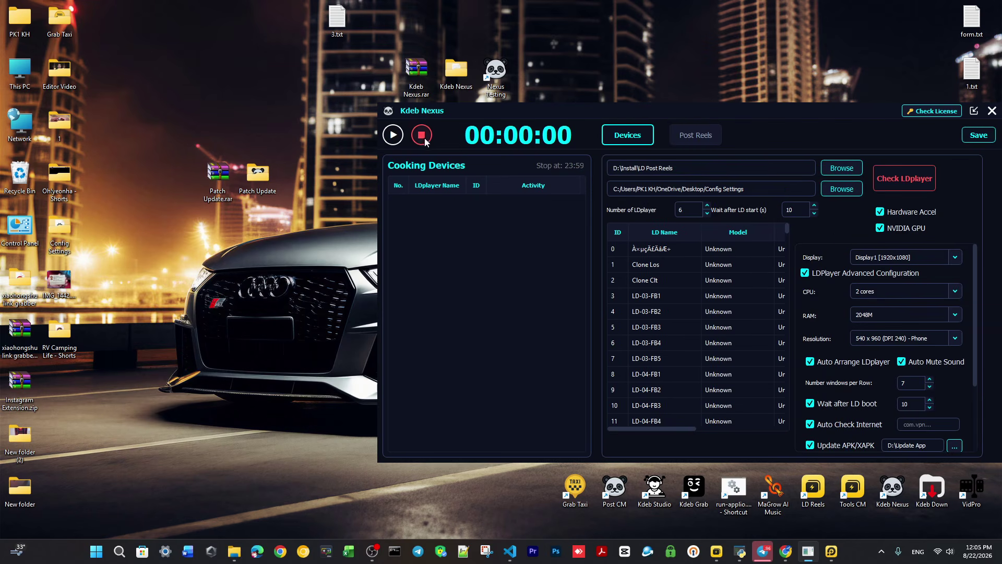
{"action": "left_click", "coordinate": [393, 134]}
{"action": "left_click", "coordinate": [695, 142]}
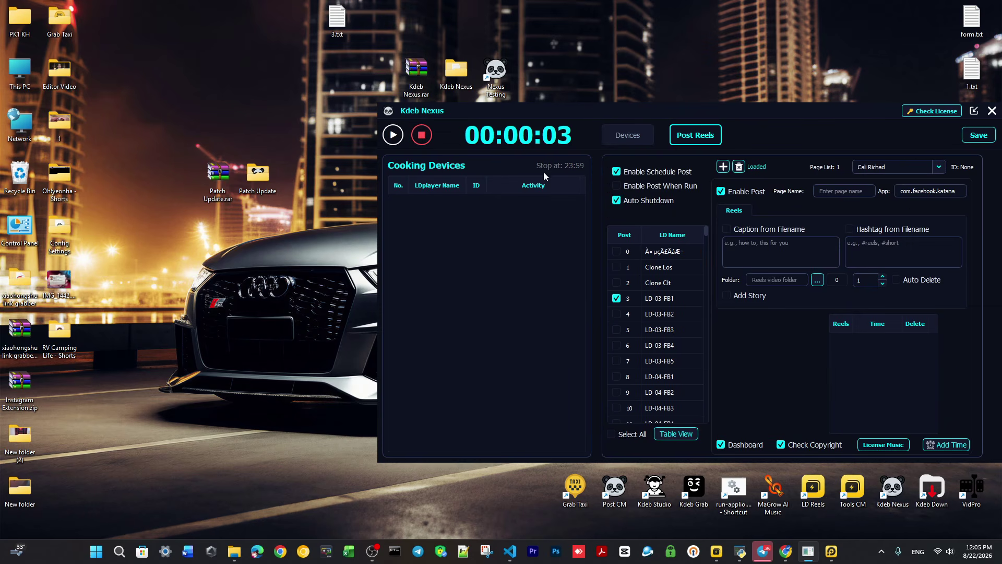
Stop the run and switch the posting mode to Enable Post When Run.
{"action": "left_click", "coordinate": [420, 137]}
{"action": "left_click", "coordinate": [647, 189]}
{"action": "left_click_drag", "start_coordinate": [642, 112], "coordinate": [612, 109]}
Bring up the open LDPlayer emulator window and close it, confirming the exit.
{"action": "left_click", "coordinate": [831, 551]}
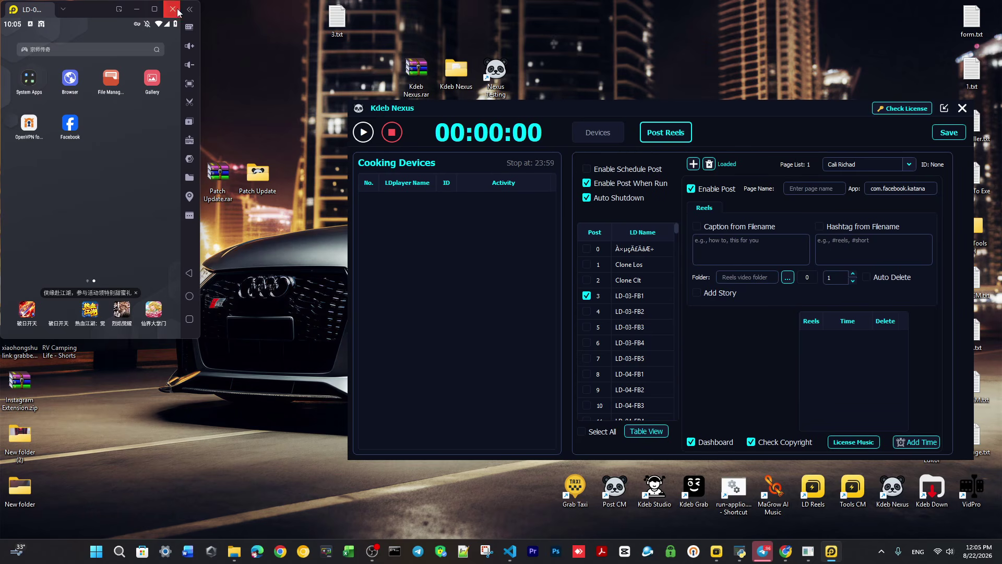
{"action": "left_click", "coordinate": [174, 9]}
{"action": "left_click", "coordinate": [156, 228]}
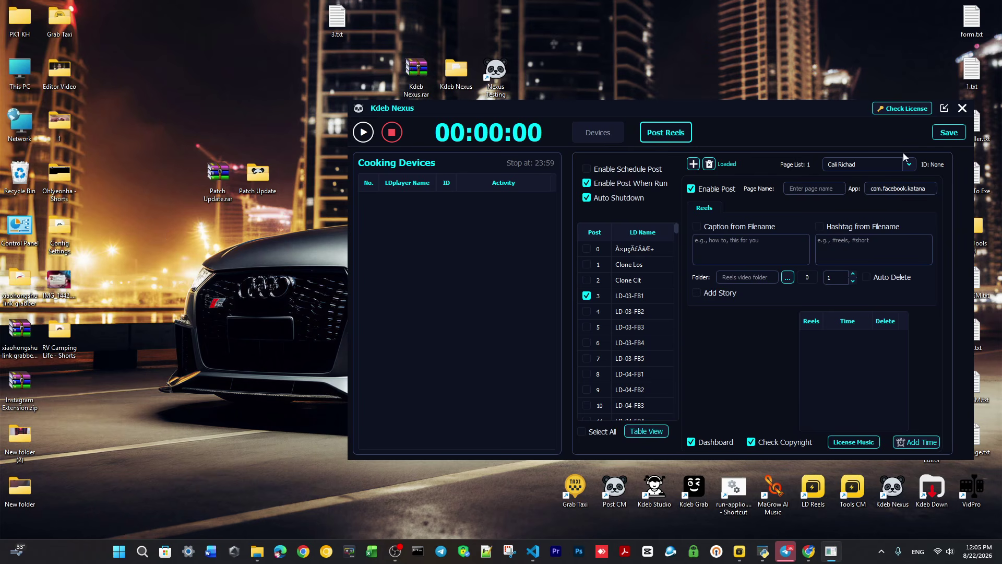
Save the settings and start the run with Enable Post When Run, moving Kdeb Nexus in front of the emulator.
{"action": "left_click", "coordinate": [948, 132]}
{"action": "left_click", "coordinate": [364, 133]}
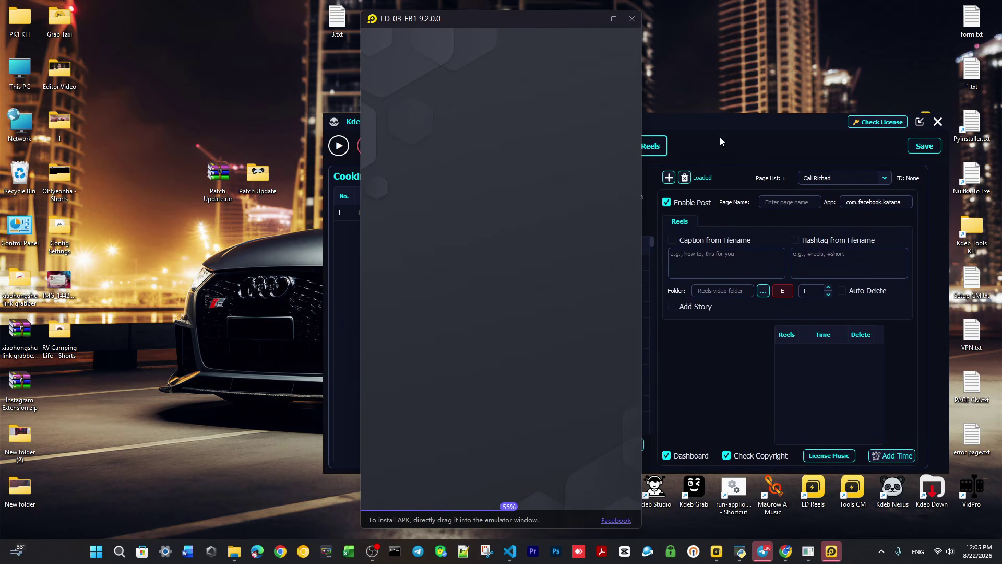
{"action": "left_click_drag", "start_coordinate": [745, 125], "coordinate": [756, 128]}
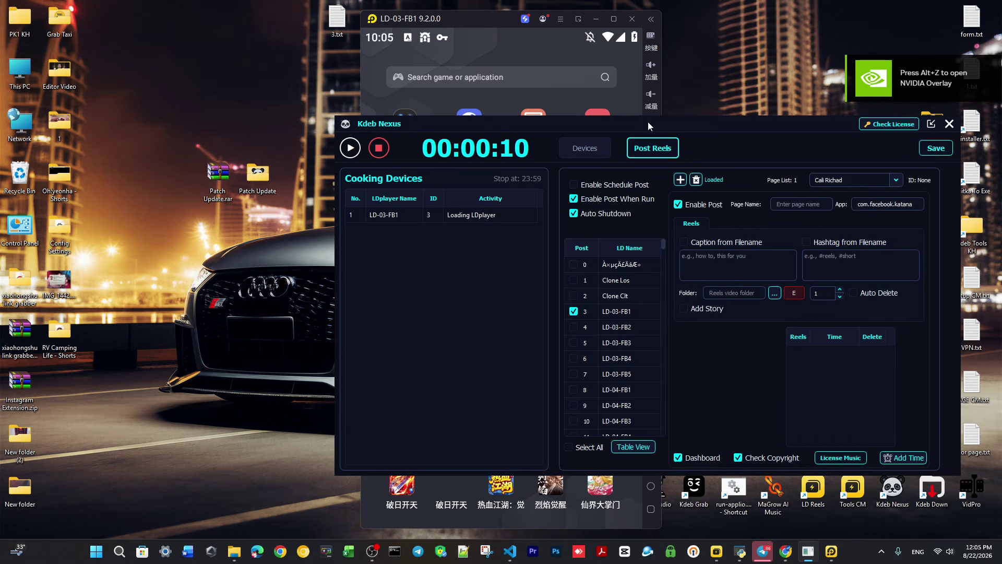
{"action": "left_click_drag", "start_coordinate": [647, 121], "coordinate": [672, 119]}
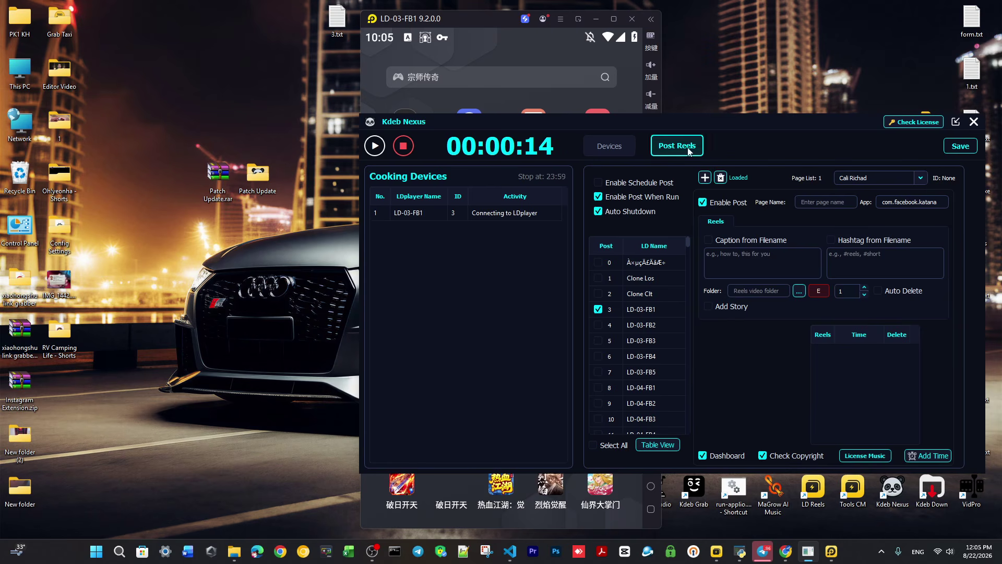
Open the device settings and re-enter 6 as the Number of LDplayer.
{"action": "left_click", "coordinate": [609, 147]}
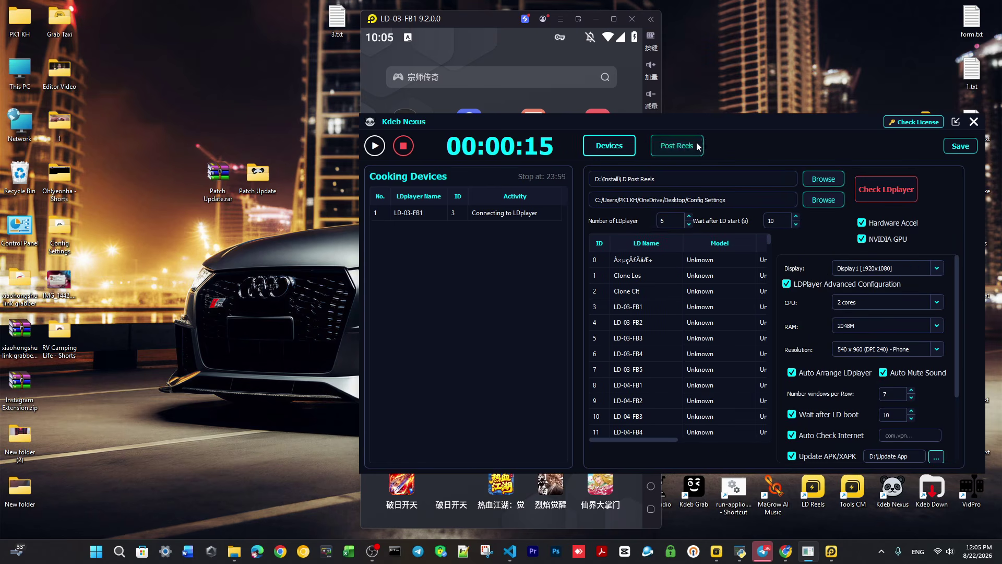
{"action": "left_click", "coordinate": [671, 221]}
{"action": "key", "text": "BackSpace"}
{"action": "type", "text": "5"}
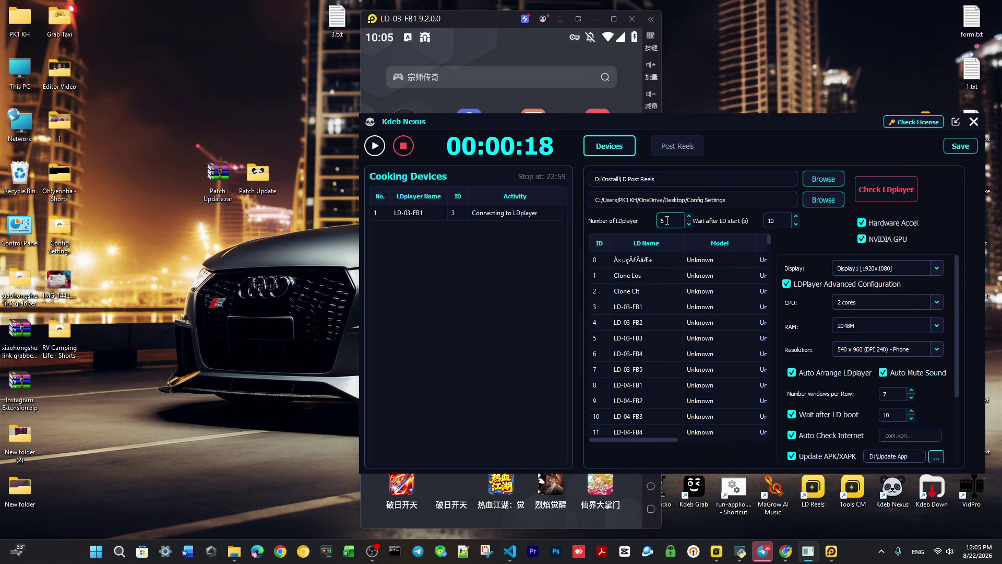
{"action": "left_click", "coordinate": [652, 177]}
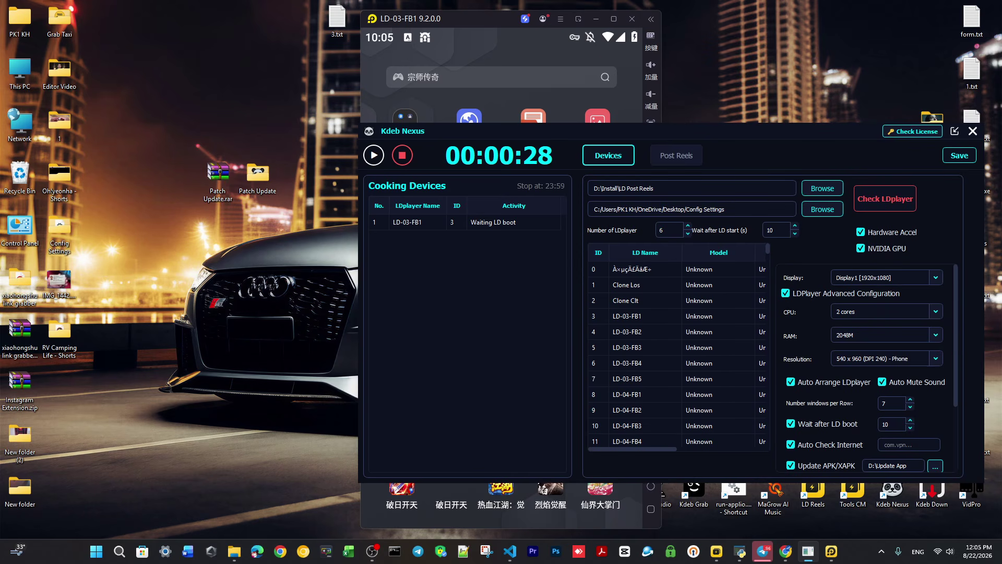
Move the LD-03-FB1 emulator clear of Kdeb Nexus and view the Post Reels settings before returning to the device settings.
{"action": "left_click_drag", "start_coordinate": [481, 18], "coordinate": [164, 18]}
{"action": "left_click", "coordinate": [676, 155]}
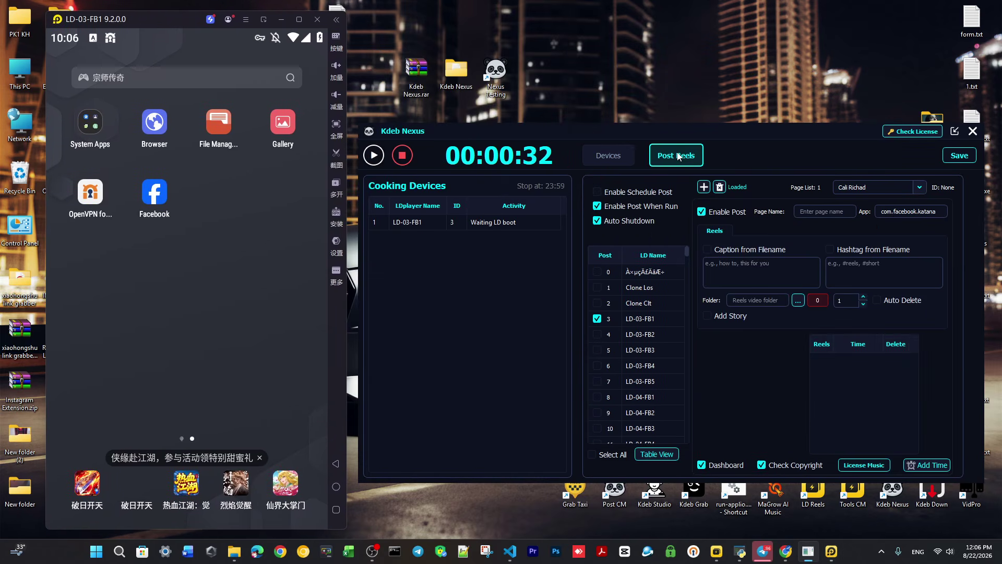
{"action": "left_click", "coordinate": [614, 155]}
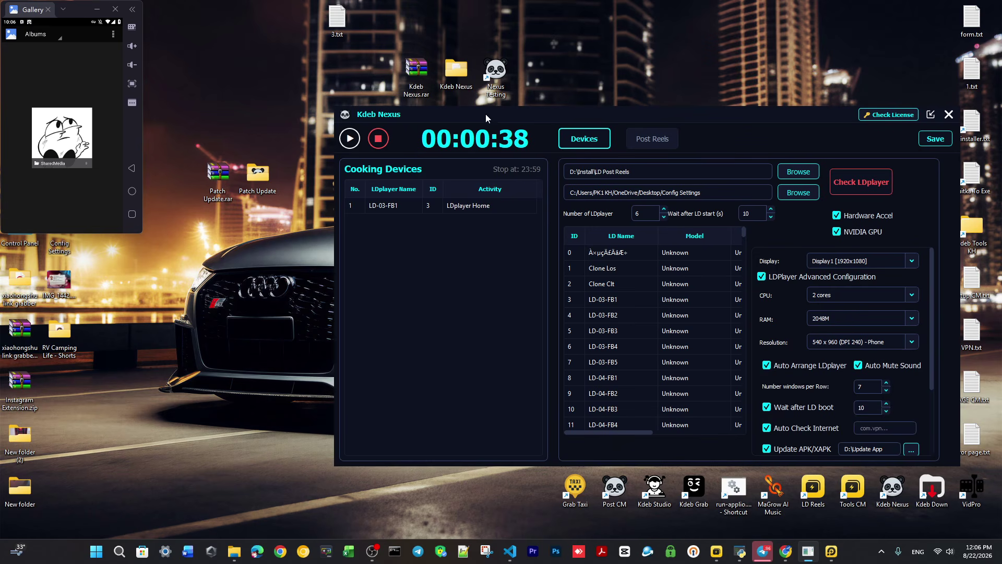
Enlarge the LD-03-FB1 emulator window and position Kdeb Nexus beside it to watch the posting run.
{"action": "mouse_move", "coordinate": [486, 114]}
{"action": "left_mouse_down"}
{"action": "mouse_move", "coordinate": [468, 112]}
{"action": "mouse_move", "coordinate": [492, 114]}
{"action": "left_mouse_up"}
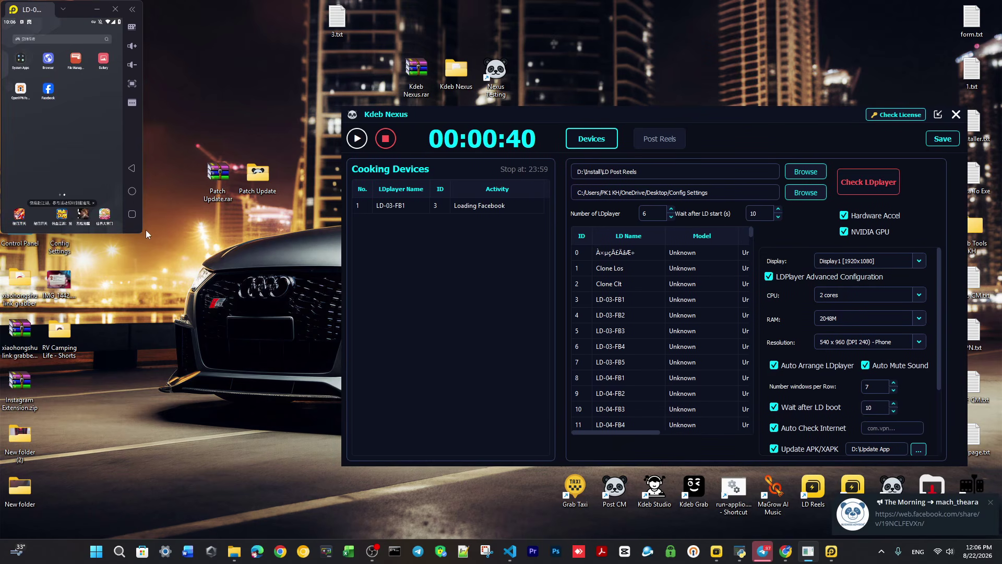
{"action": "left_click_drag", "start_coordinate": [143, 234], "coordinate": [261, 436]}
{"action": "left_click_drag", "start_coordinate": [480, 116], "coordinate": [456, 110]}
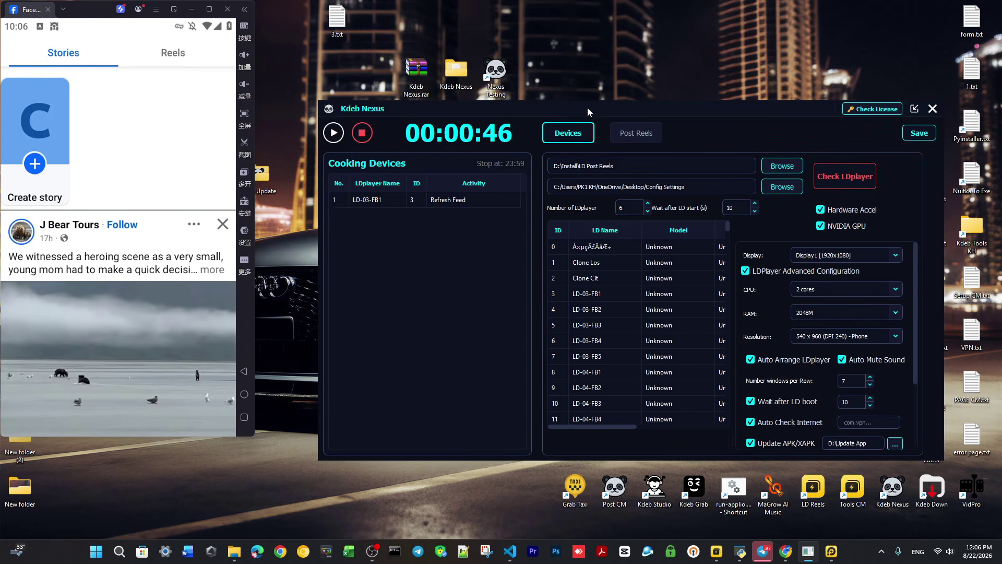
{"action": "left_click_drag", "start_coordinate": [587, 107], "coordinate": [580, 108]}
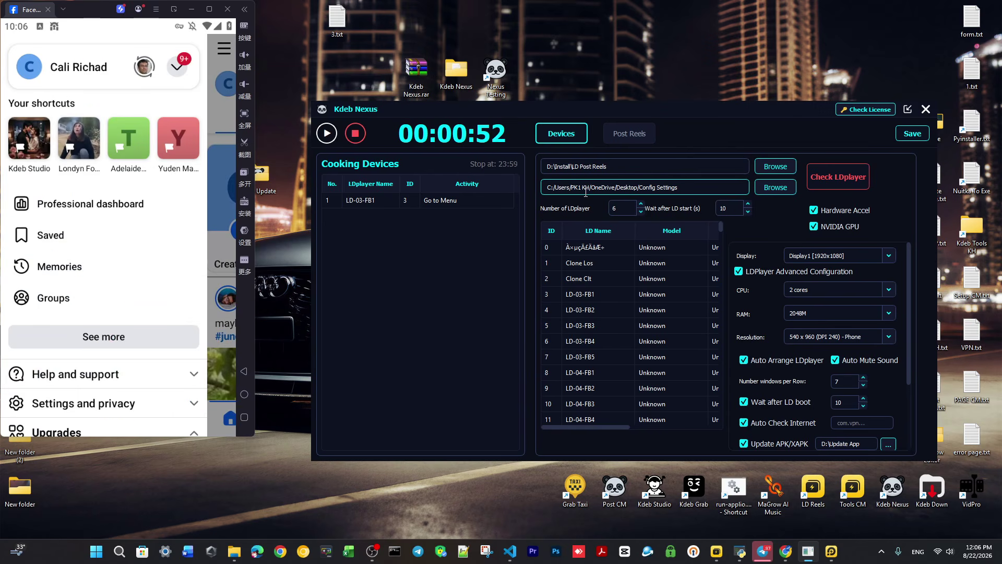
{"action": "left_click_drag", "start_coordinate": [524, 102], "coordinate": [521, 103]}
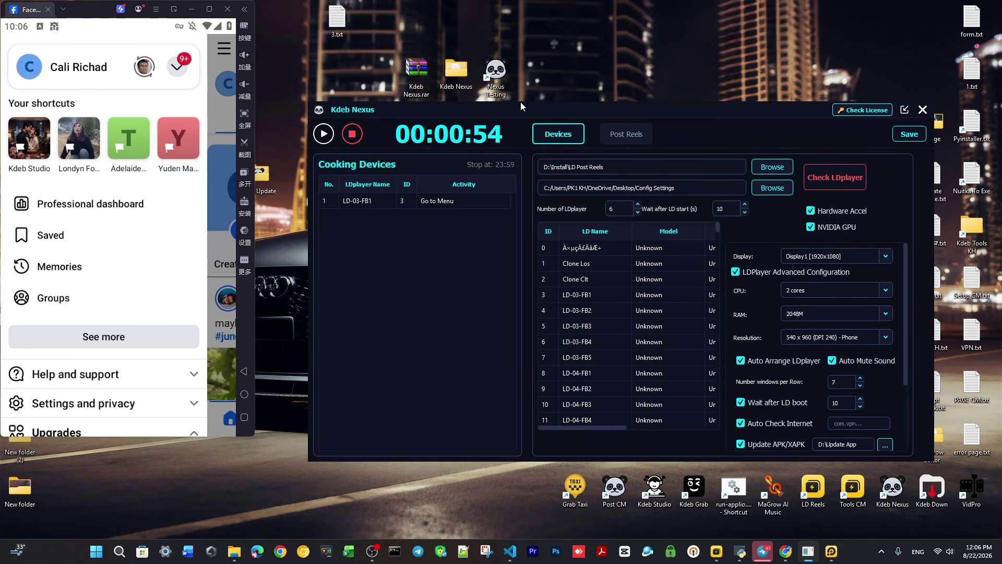
Show the Post Reels settings of LD-03-FB1 and inspect its number of reels per post while the run continues.
{"action": "left_click", "coordinate": [640, 138]}
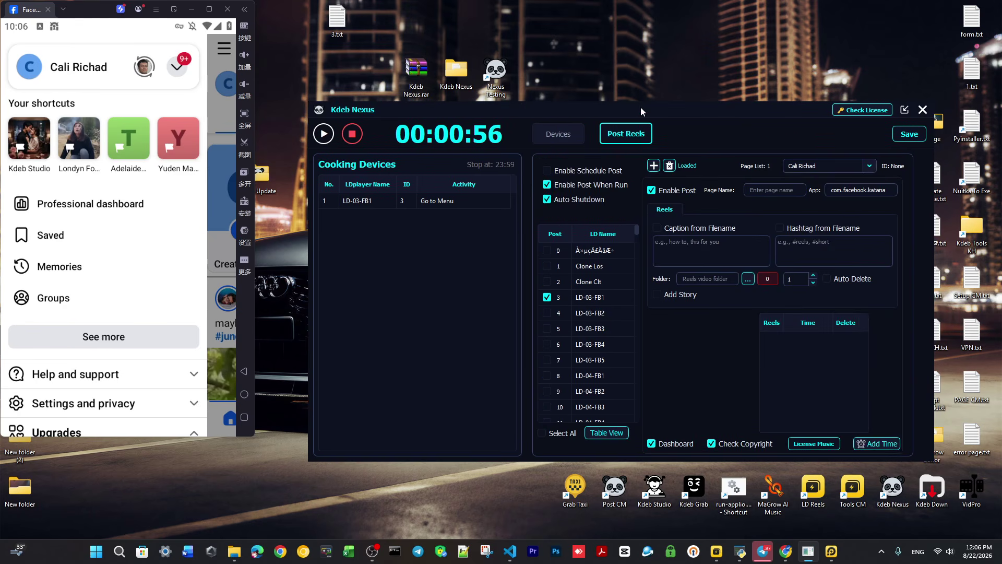
{"action": "left_click_drag", "start_coordinate": [640, 107], "coordinate": [631, 103]}
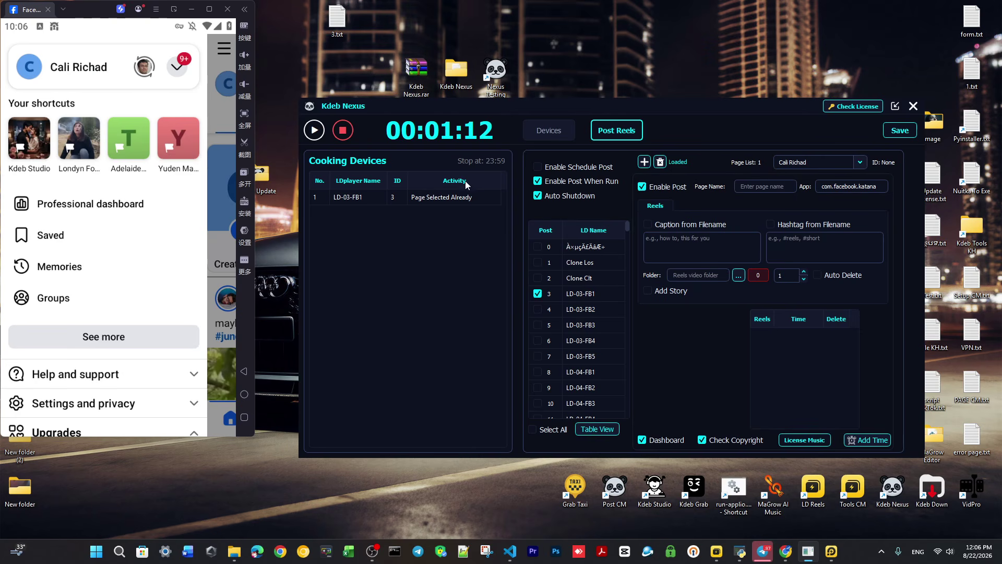
{"action": "left_click_drag", "start_coordinate": [531, 110], "coordinate": [542, 116]}
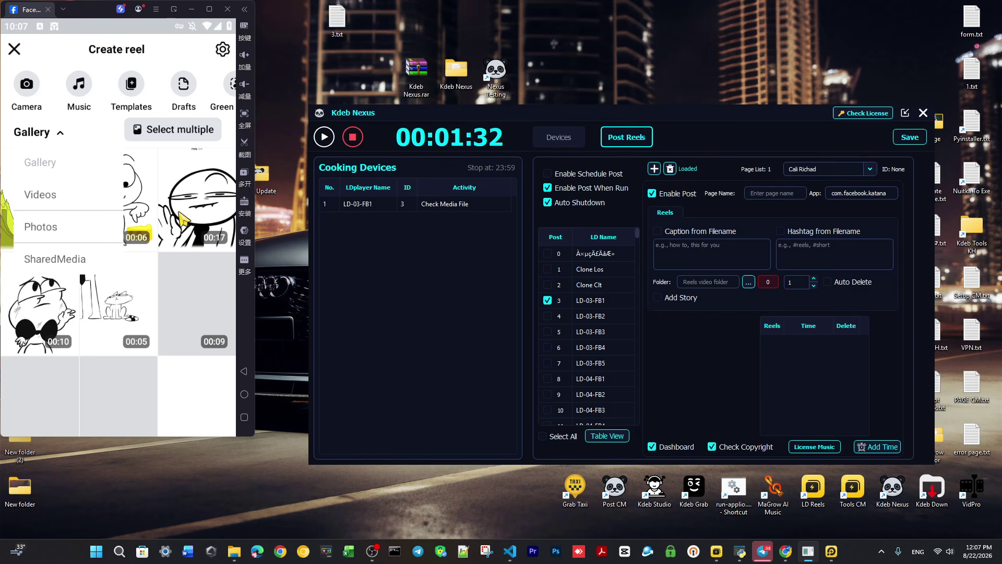
{"action": "left_click", "coordinate": [609, 302]}
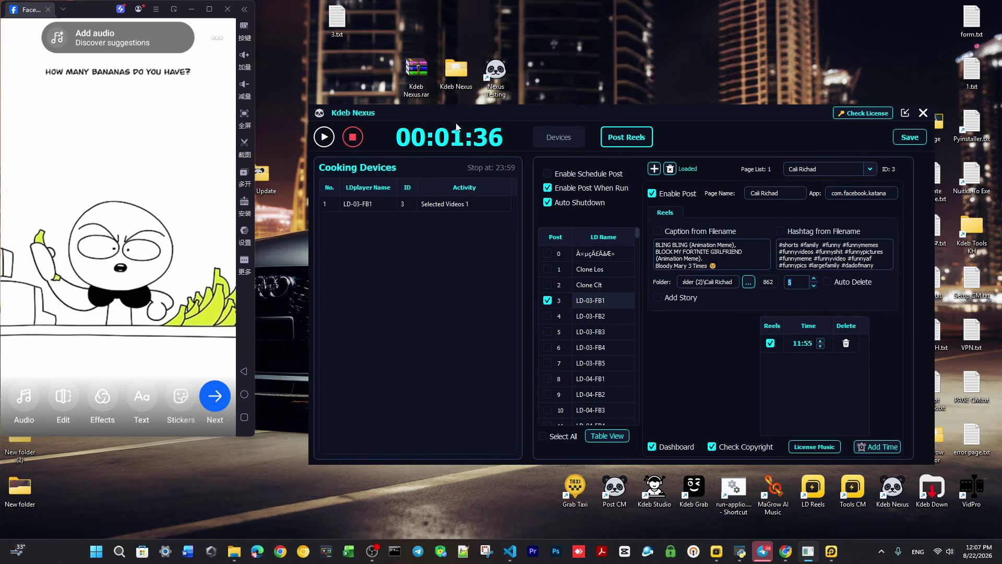
{"action": "left_click_drag", "start_coordinate": [456, 127], "coordinate": [437, 129]}
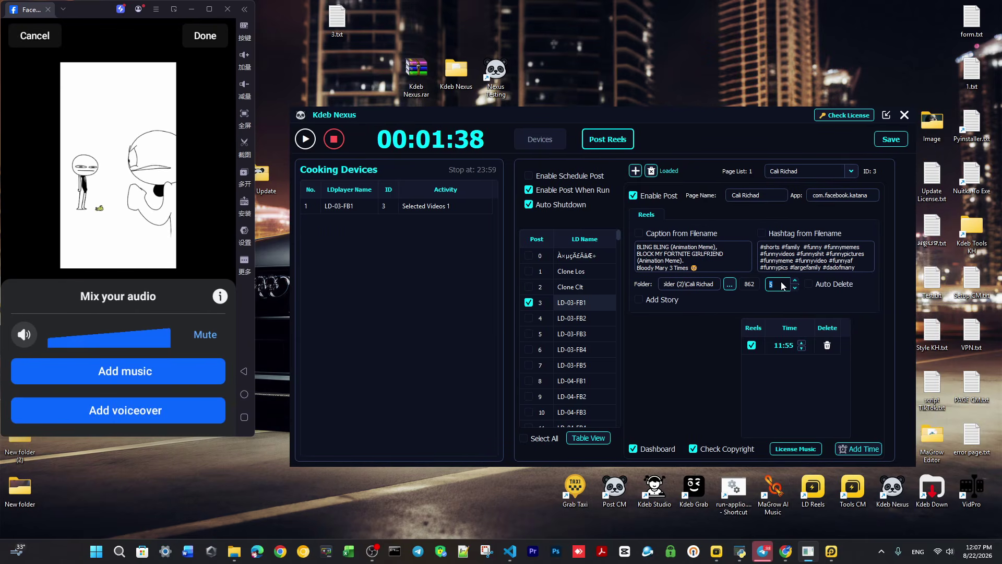
{"action": "left_click", "coordinate": [778, 283]}
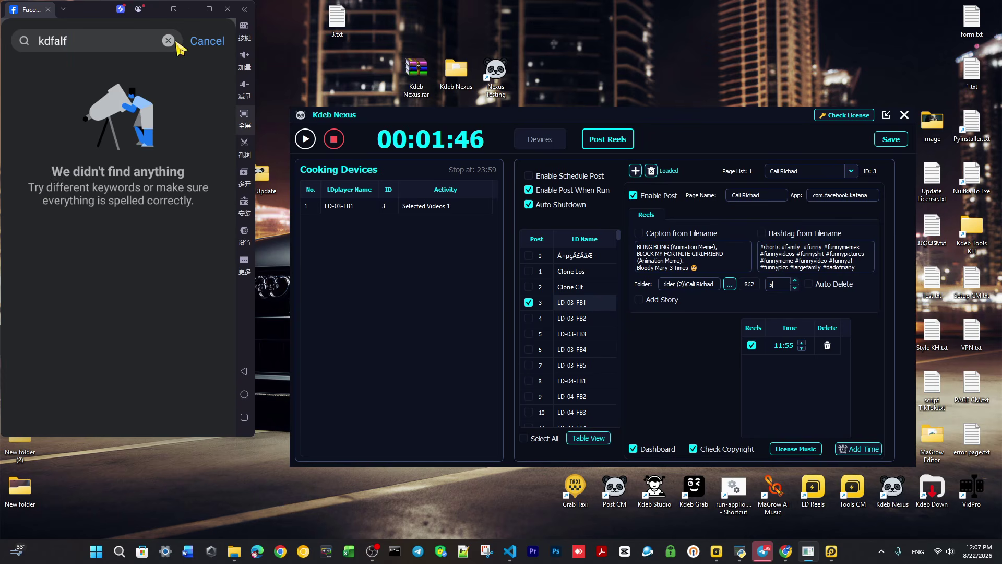
Switch Enable Music off in the Licensed Music Settings, save them, and reposition the Kdeb Nexus window.
{"action": "left_click", "coordinate": [796, 449]}
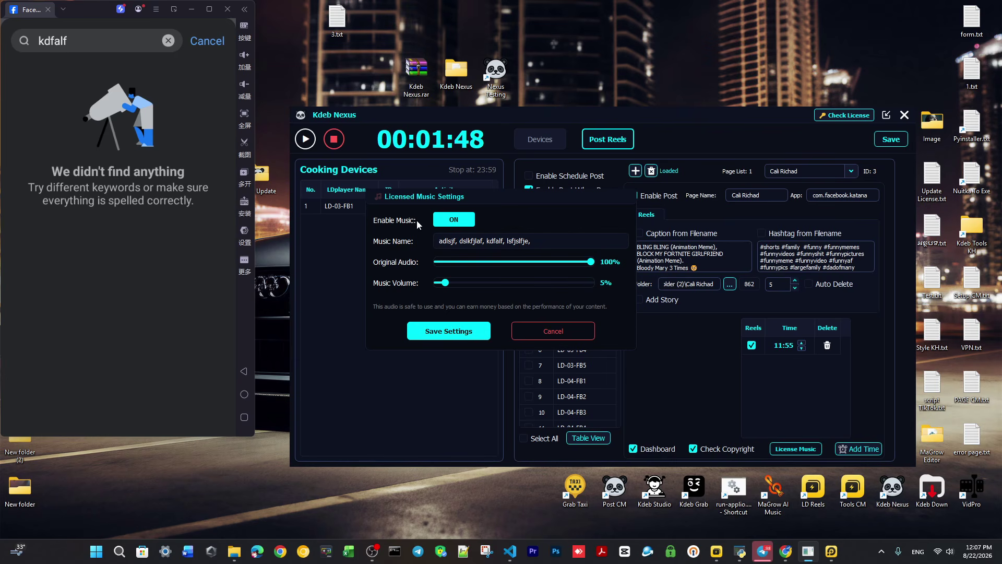
{"action": "left_click", "coordinate": [463, 334]}
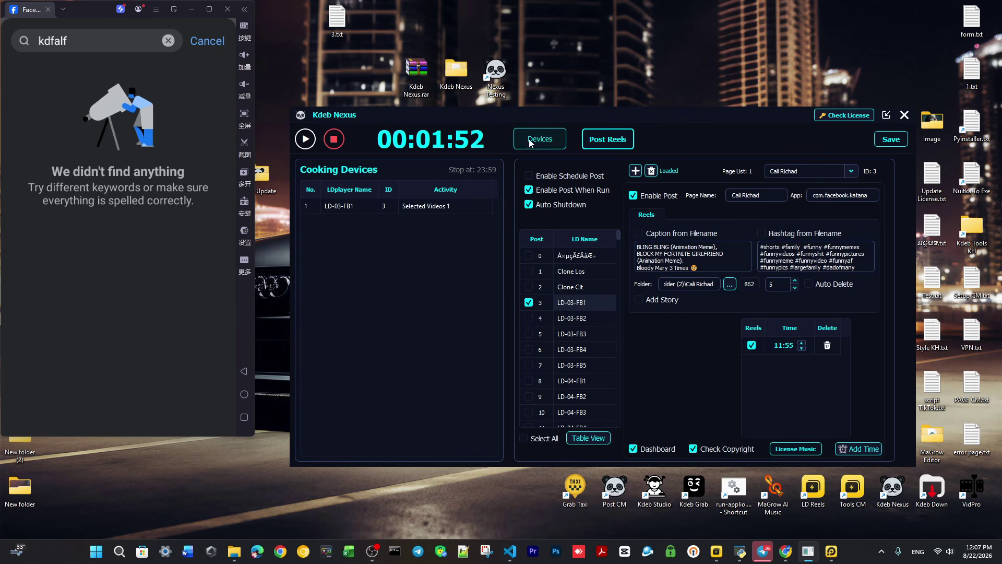
{"action": "left_click_drag", "start_coordinate": [566, 114], "coordinate": [585, 121]}
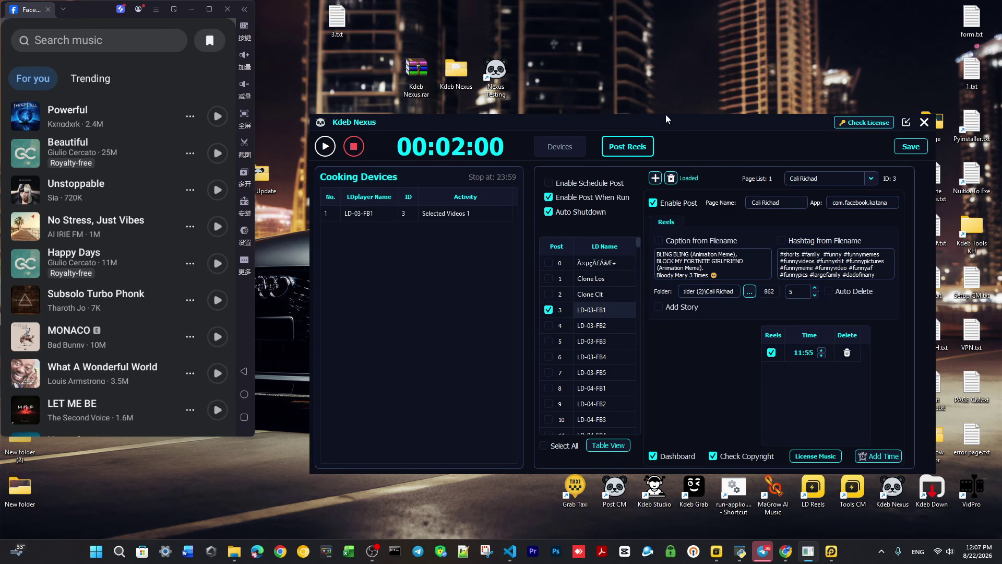
{"action": "left_click_drag", "start_coordinate": [628, 117], "coordinate": [630, 112]}
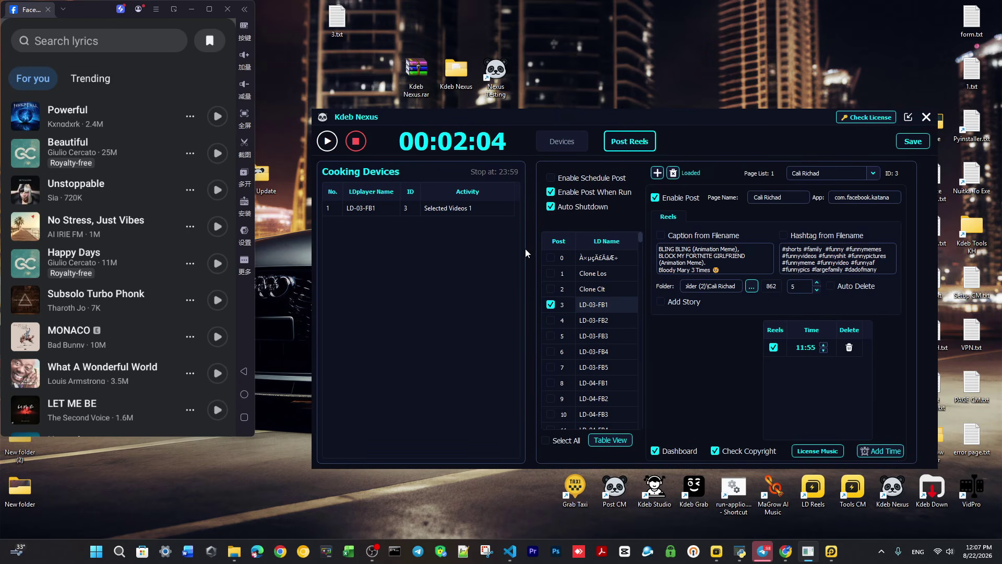
Reopen the Licensed Music Settings to check the Music Name list, and close them without saving.
{"action": "left_click", "coordinate": [816, 451]}
{"action": "left_click_drag", "start_coordinate": [435, 213], "coordinate": [577, 241]}
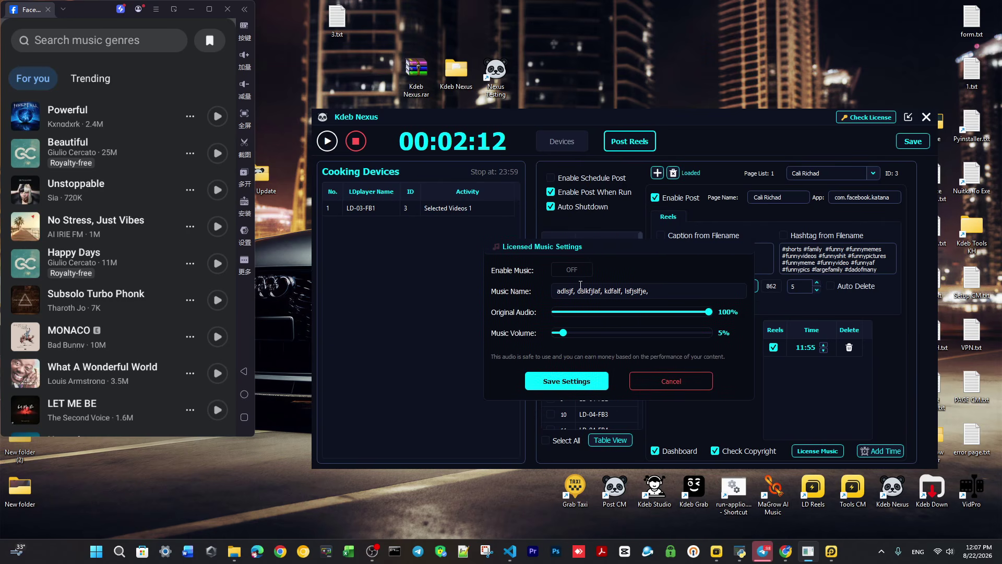
{"action": "triple_click", "coordinate": [659, 292]}
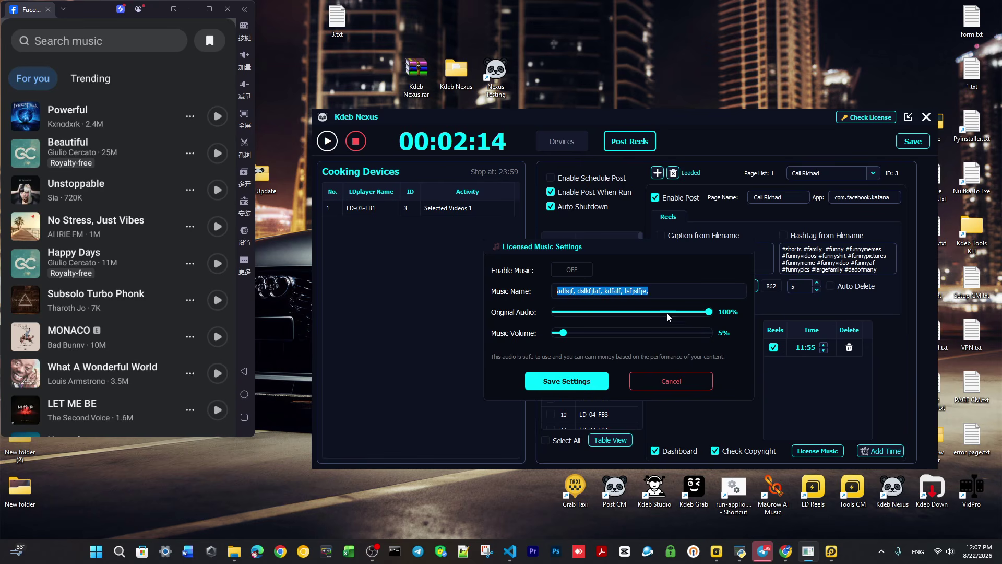
{"action": "left_click", "coordinate": [674, 380]}
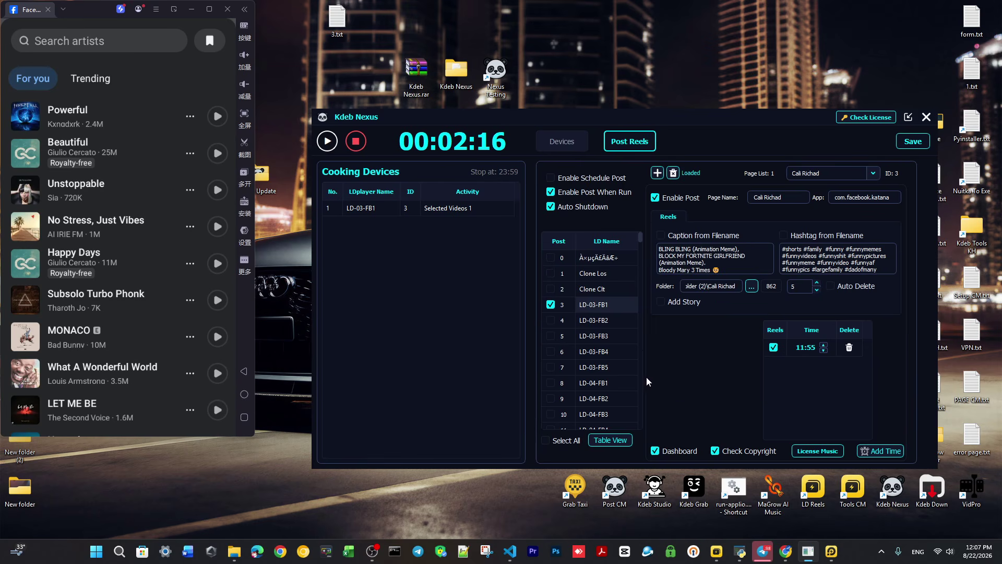
Back out of the music search and audio mixing screens in the LD-03-FB1 emulator so the posting run can continue.
{"action": "left_click", "coordinate": [244, 375]}
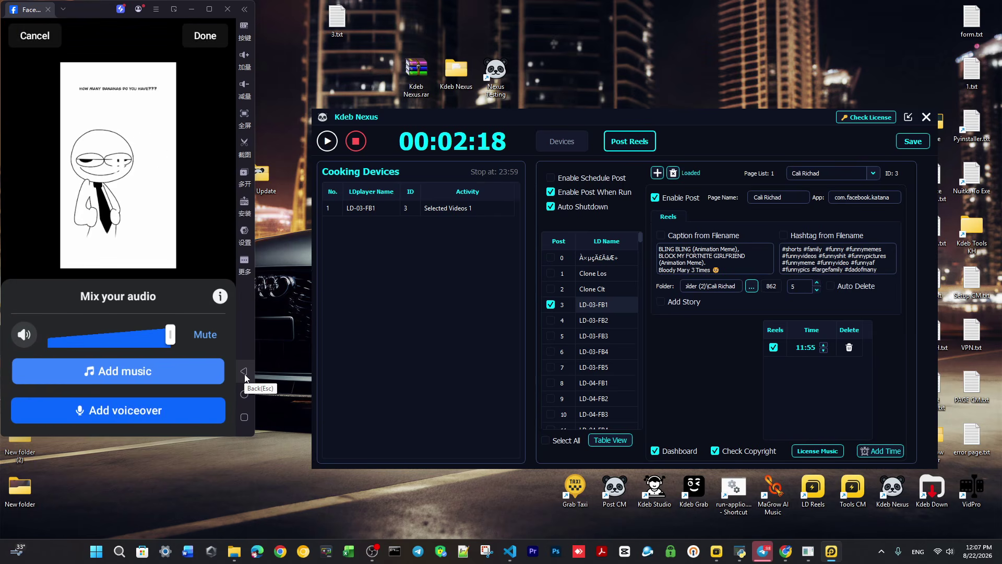
{"action": "left_click", "coordinate": [244, 375]}
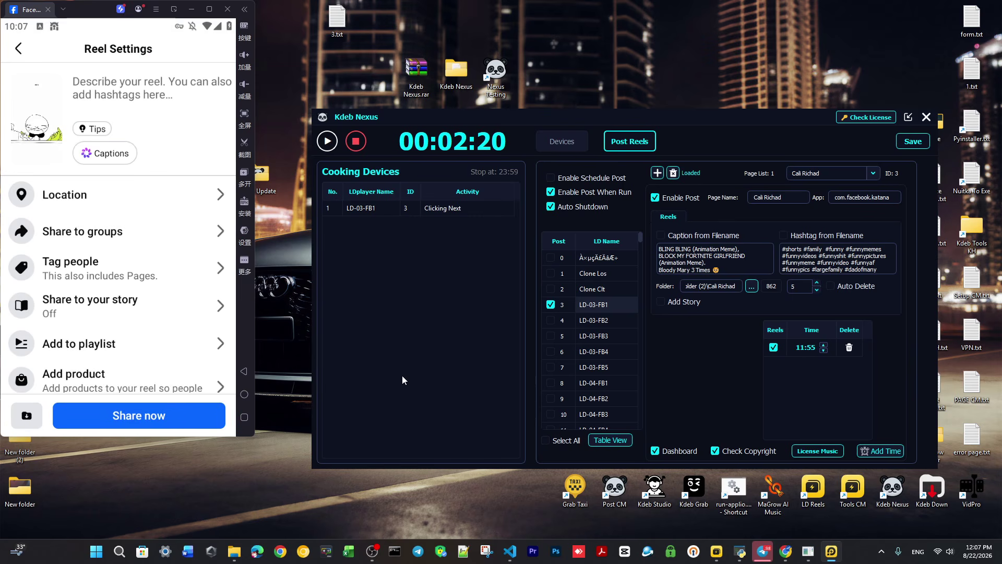
{"action": "left_click_drag", "start_coordinate": [537, 118], "coordinate": [534, 115]}
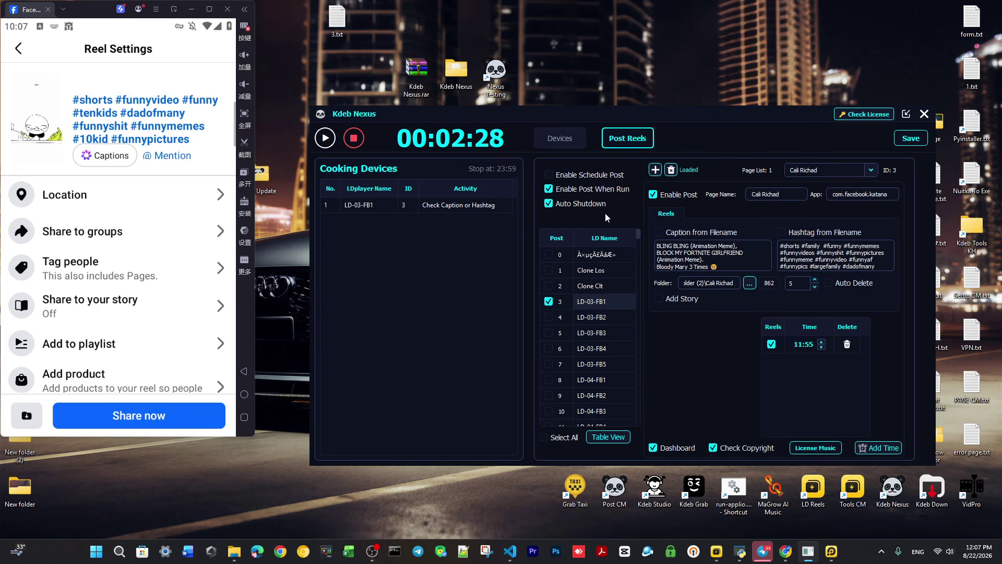
Examine the comma-separated entries under Music Name in the Licensed Music Settings and cancel the dialog.
{"action": "left_click", "coordinate": [834, 446]}
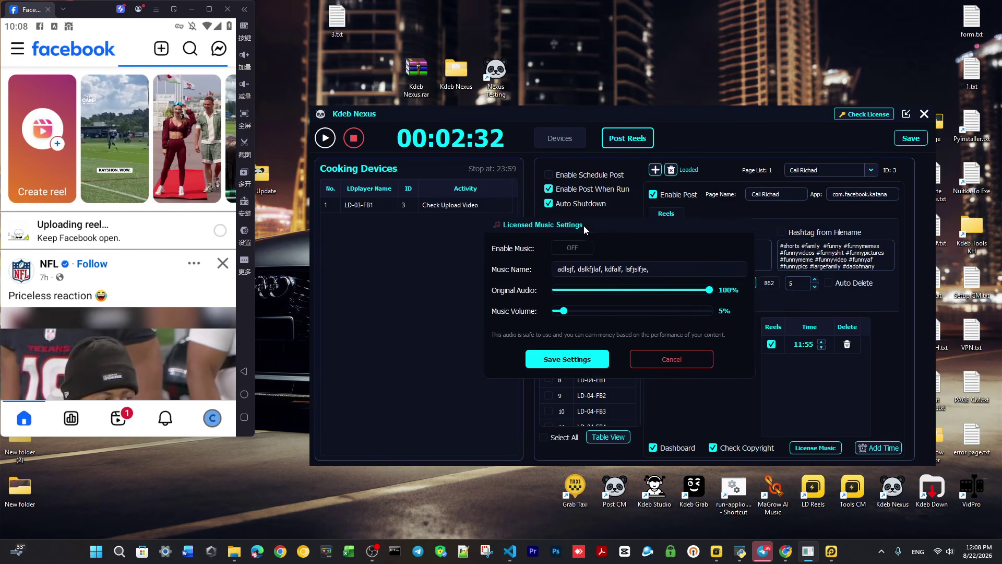
{"action": "left_click_drag", "start_coordinate": [650, 270], "coordinate": [632, 269]}
{"action": "left_click", "coordinate": [667, 271]}
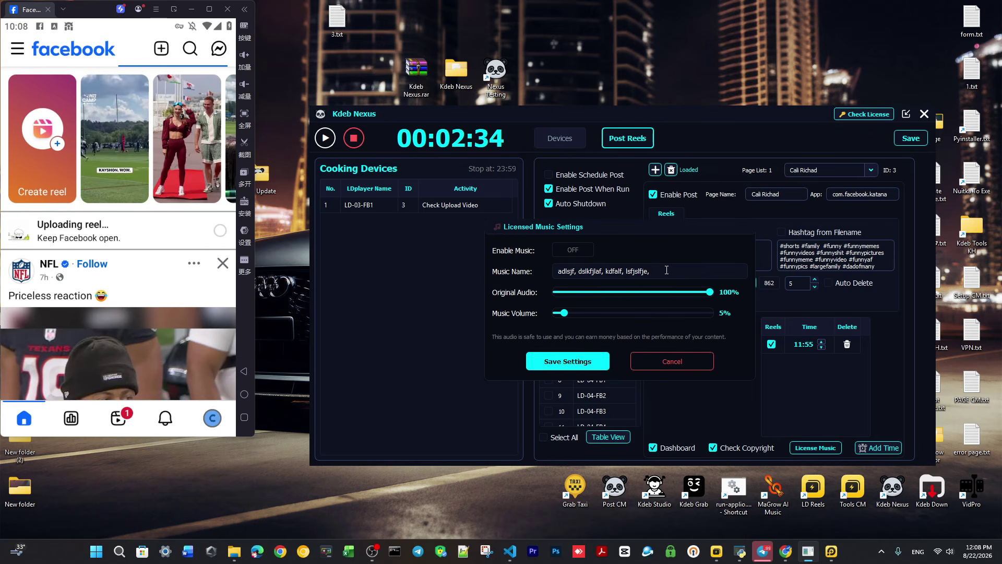
{"action": "left_click_drag", "start_coordinate": [666, 270], "coordinate": [557, 271]}
{"action": "left_click_drag", "start_coordinate": [558, 271], "coordinate": [661, 259]}
{"action": "left_click", "coordinate": [669, 361]}
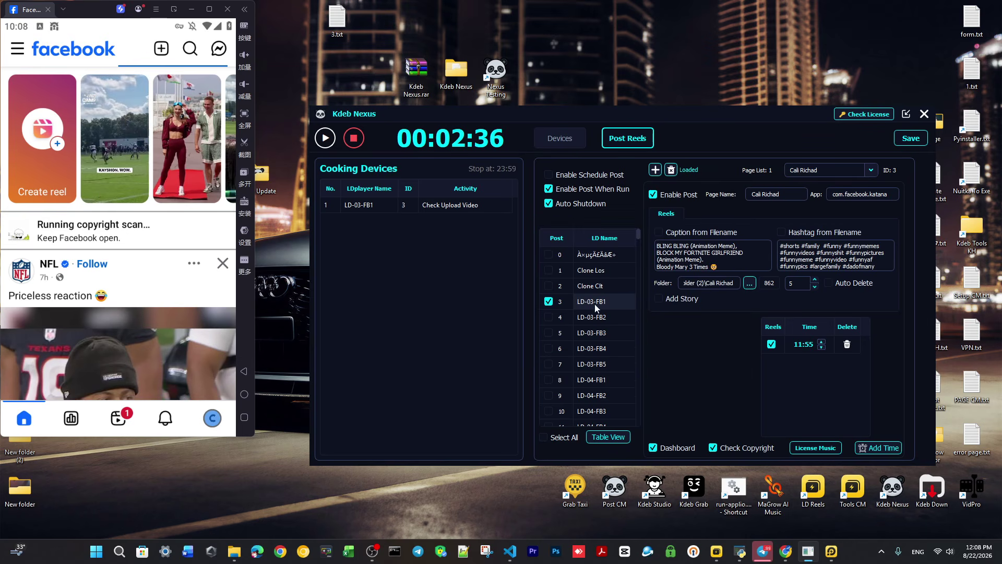
Examine the caption and hashtag lists entered for LD-03-FB1 while the reel uploads.
{"action": "left_click_drag", "start_coordinate": [539, 114], "coordinate": [553, 125]}
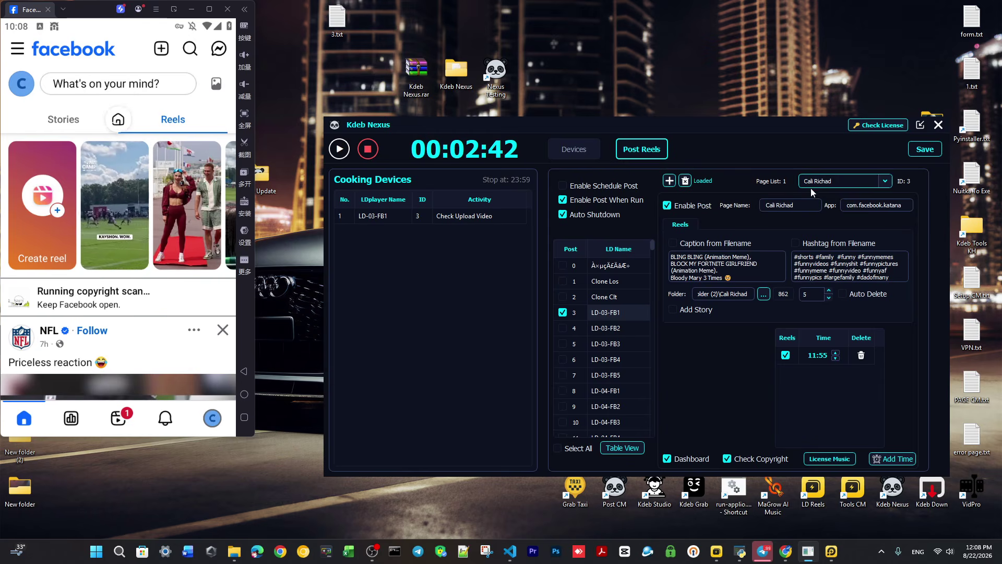
{"action": "left_click_drag", "start_coordinate": [758, 277], "coordinate": [631, 253]}
{"action": "left_click_drag", "start_coordinate": [854, 270], "coordinate": [795, 255]}
{"action": "left_click", "coordinate": [823, 255]}
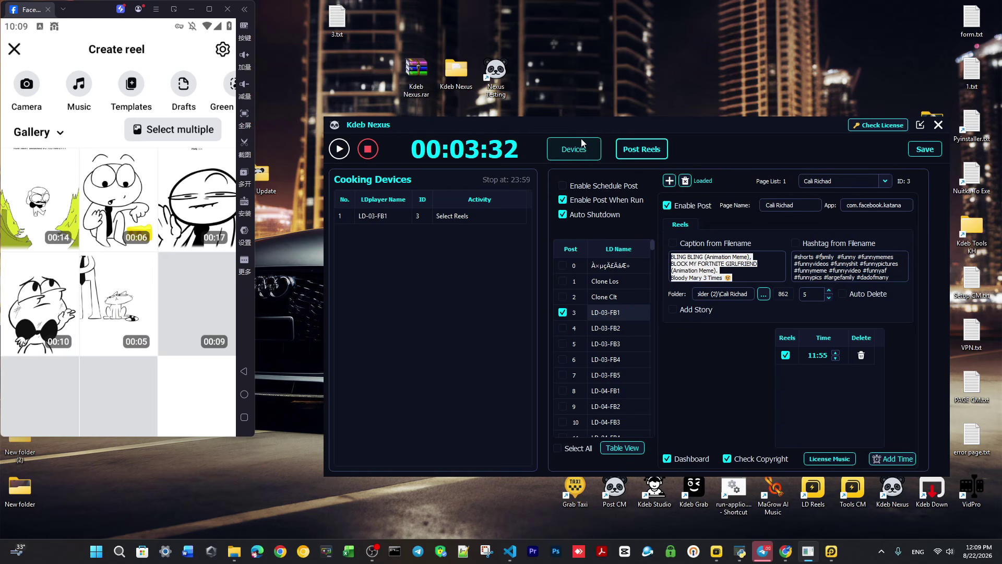
{"action": "left_click_drag", "start_coordinate": [567, 120], "coordinate": [553, 116]}
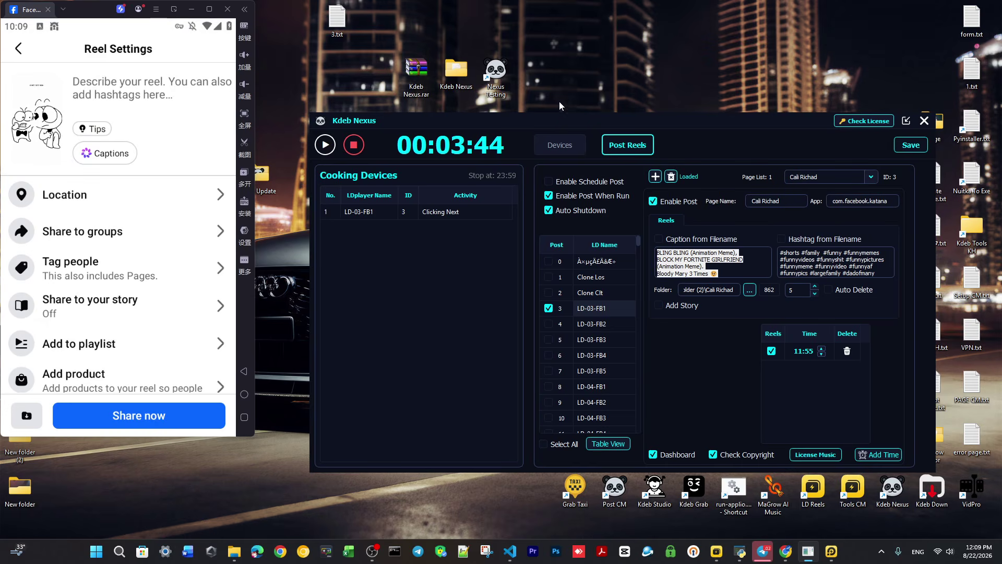
View the Licensed Music Settings once more, cancel them, and move Kdeb Nexus slightly to watch the emulator.
{"action": "left_click", "coordinate": [816, 454]}
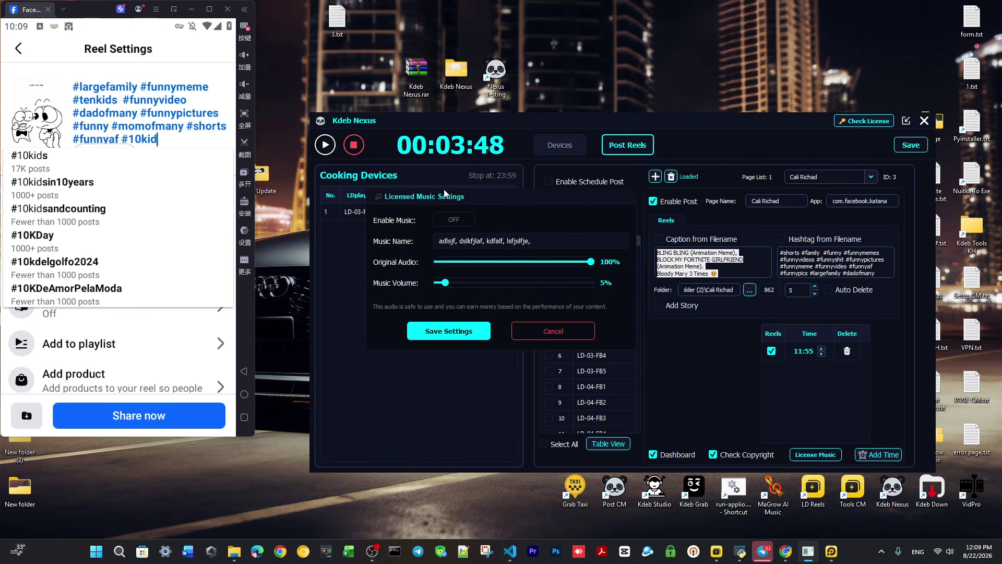
{"action": "left_click_drag", "start_coordinate": [444, 193], "coordinate": [514, 217]}
{"action": "left_click", "coordinate": [625, 350]}
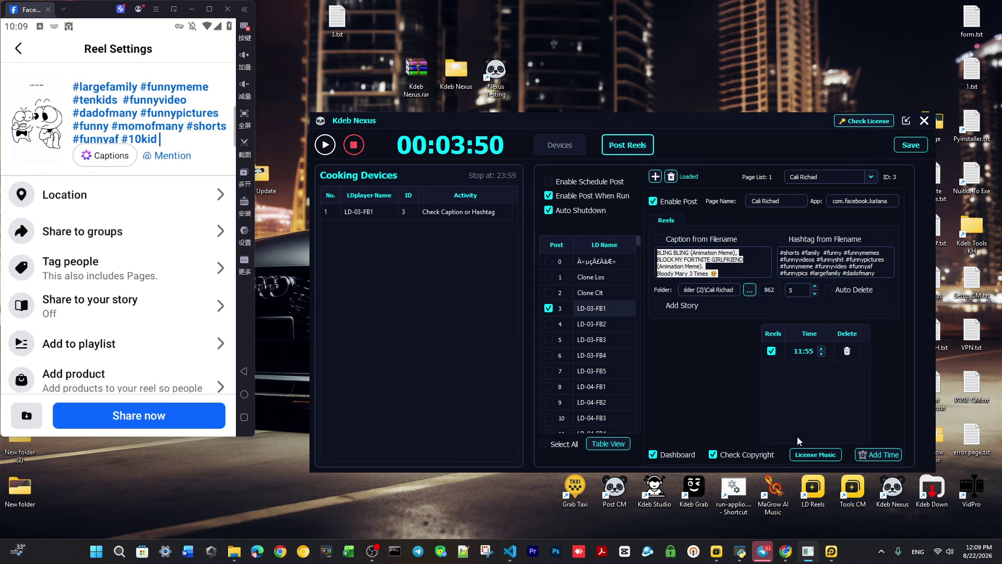
{"action": "left_click_drag", "start_coordinate": [654, 122], "coordinate": [654, 132]}
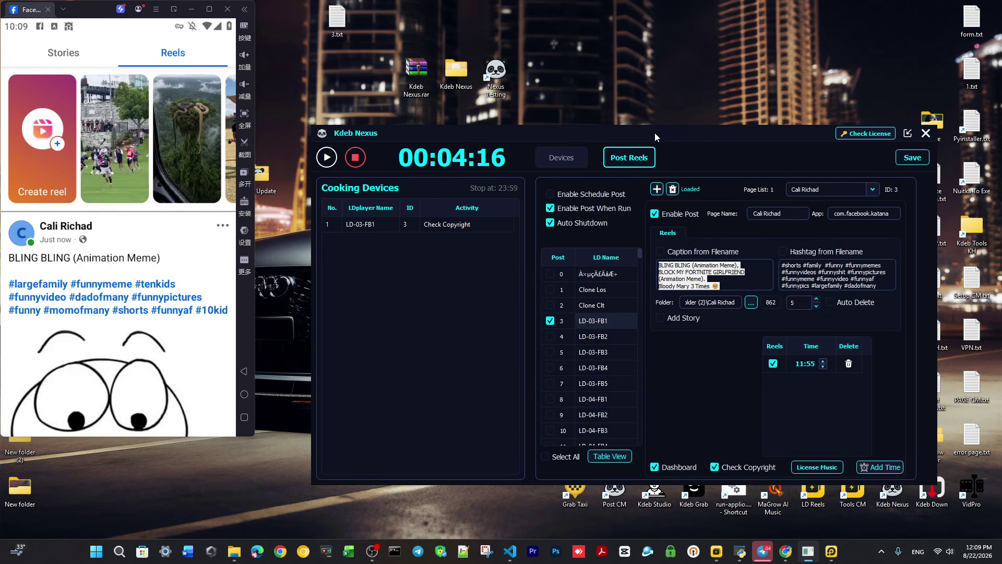
Stop the posting run for LD-03-FB1 and open the Facebook menu in its emulator.
{"action": "left_click", "coordinate": [600, 317]}
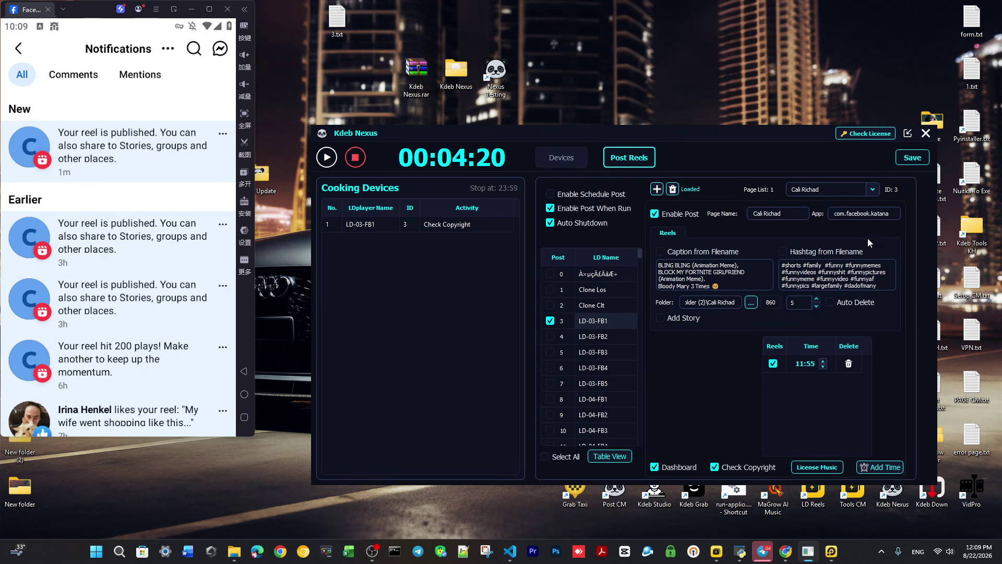
{"action": "left_click", "coordinate": [364, 160]}
{"action": "left_click", "coordinate": [20, 50]}
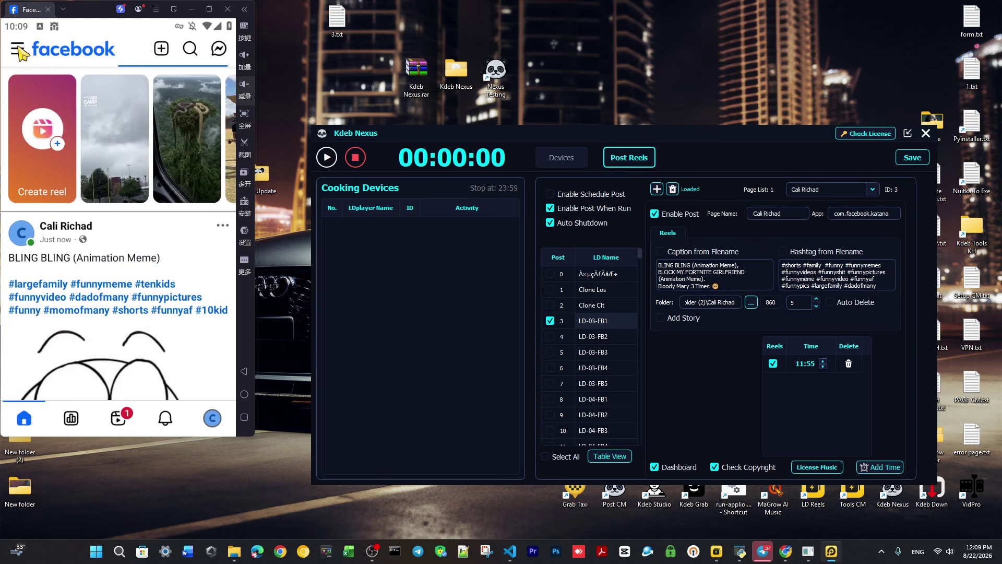
{"action": "left_click", "coordinate": [20, 51]}
Switch to File Explorer, refresh the page's reels video folder, and inspect the videos moved into its Posted subfolder.
{"action": "mouse_move", "coordinate": [233, 551]}
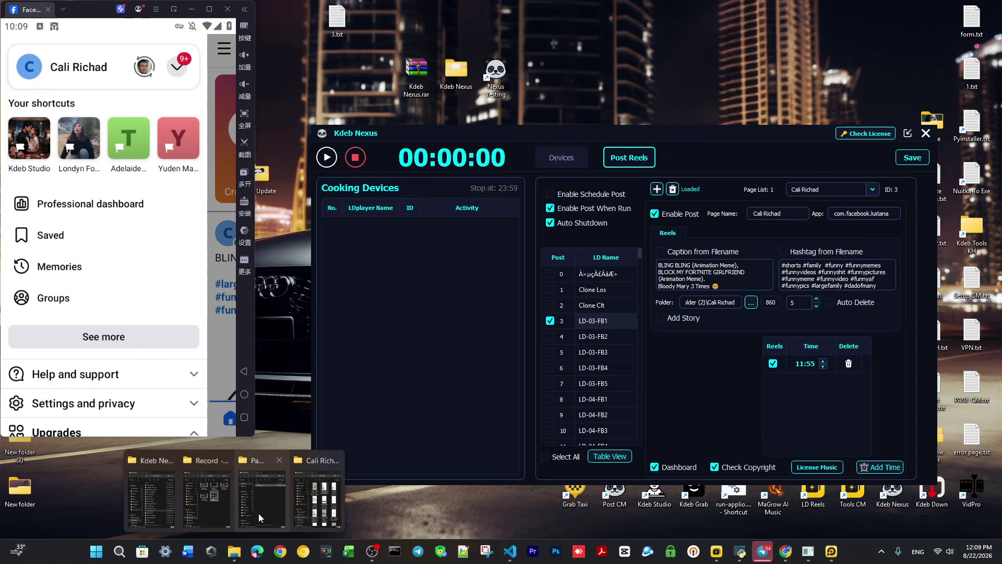
{"action": "left_click", "coordinate": [258, 512]}
{"action": "left_click_drag", "start_coordinate": [265, 119], "coordinate": [297, 149]}
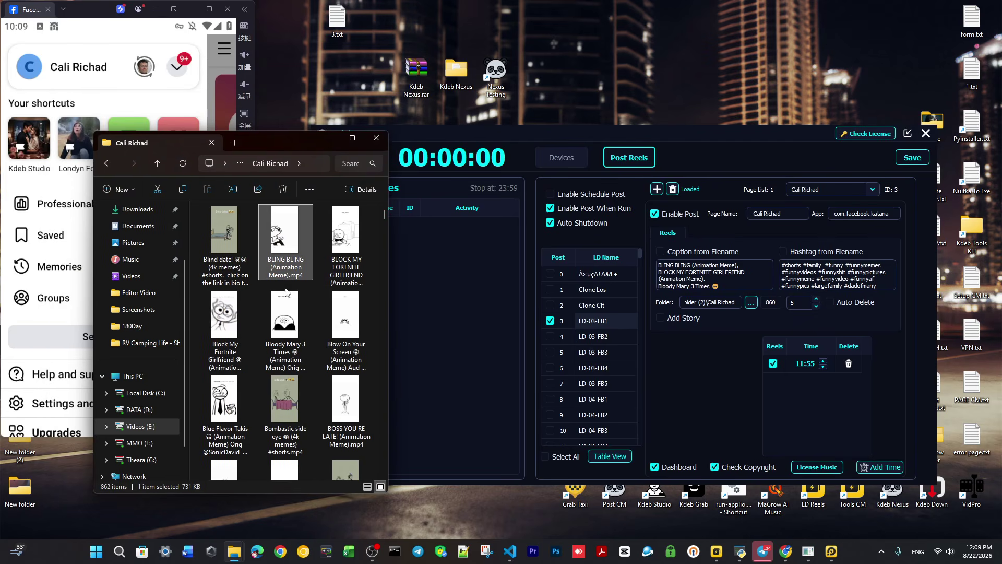
{"action": "left_click", "coordinate": [182, 164]}
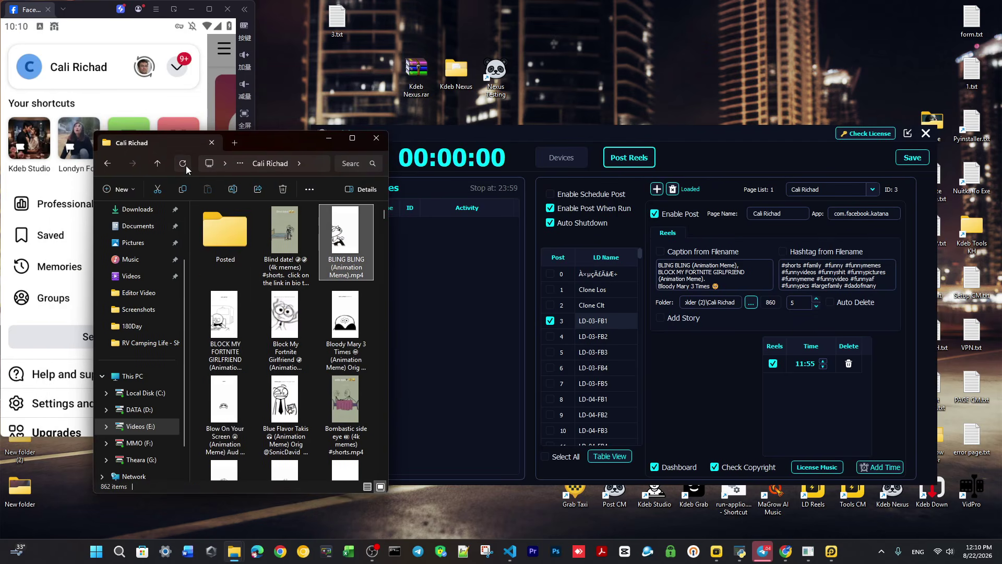
{"action": "left_click", "coordinate": [225, 245]}
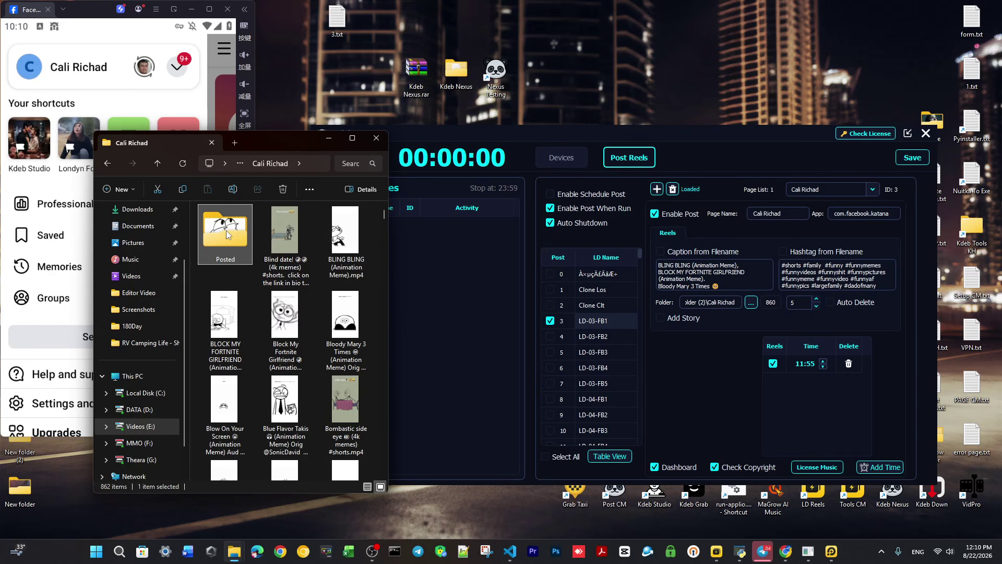
{"action": "double_click", "coordinate": [227, 230]}
{"action": "left_click_drag", "start_coordinate": [313, 279], "coordinate": [209, 214]}
{"action": "left_click", "coordinate": [161, 162]}
Move the folder window aside and compare the Posted subfolder's videos with those remaining in the page's video folder.
{"action": "left_click_drag", "start_coordinate": [294, 138], "coordinate": [338, 133]}
{"action": "left_click", "coordinate": [343, 270]}
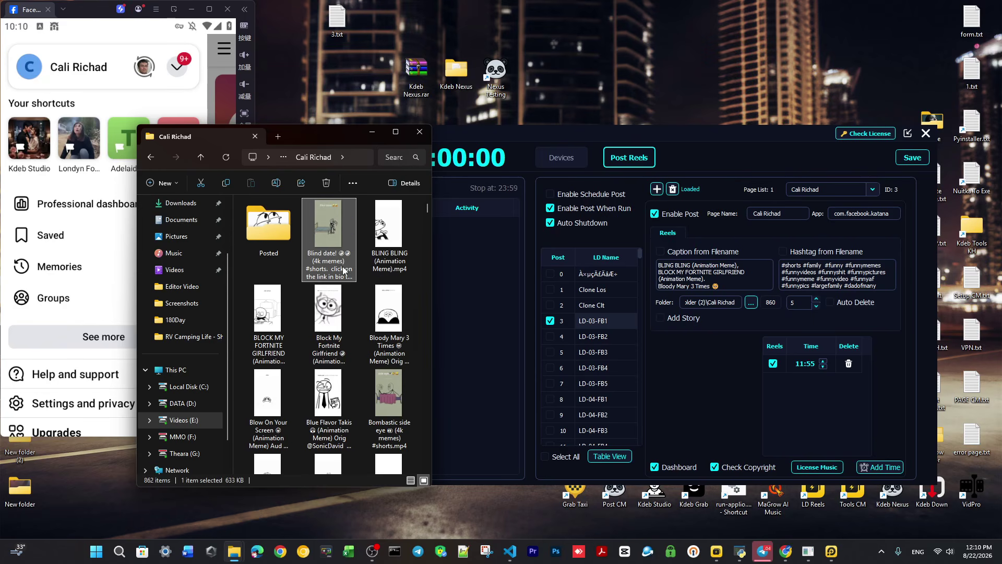
{"action": "left_click", "coordinate": [588, 131]}
{"action": "double_click", "coordinate": [244, 234]}
{"action": "left_click_drag", "start_coordinate": [375, 313], "coordinate": [239, 195]}
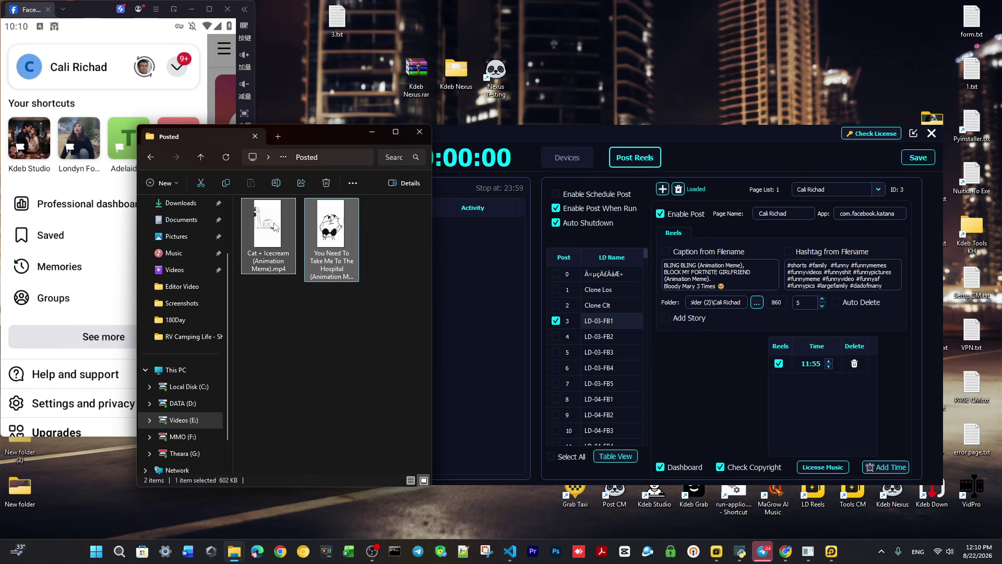
{"action": "left_click", "coordinate": [203, 157]}
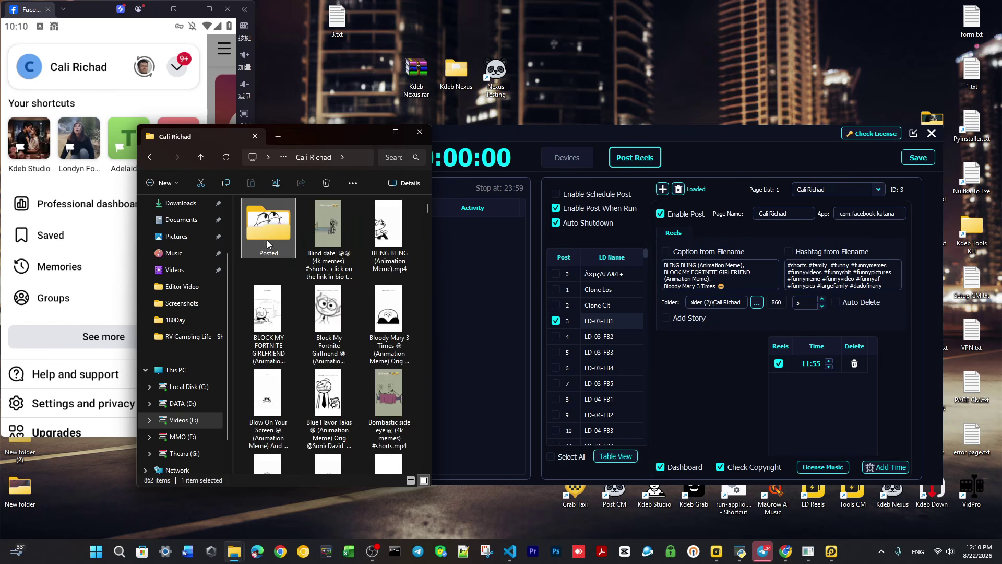
{"action": "left_click", "coordinate": [334, 261]}
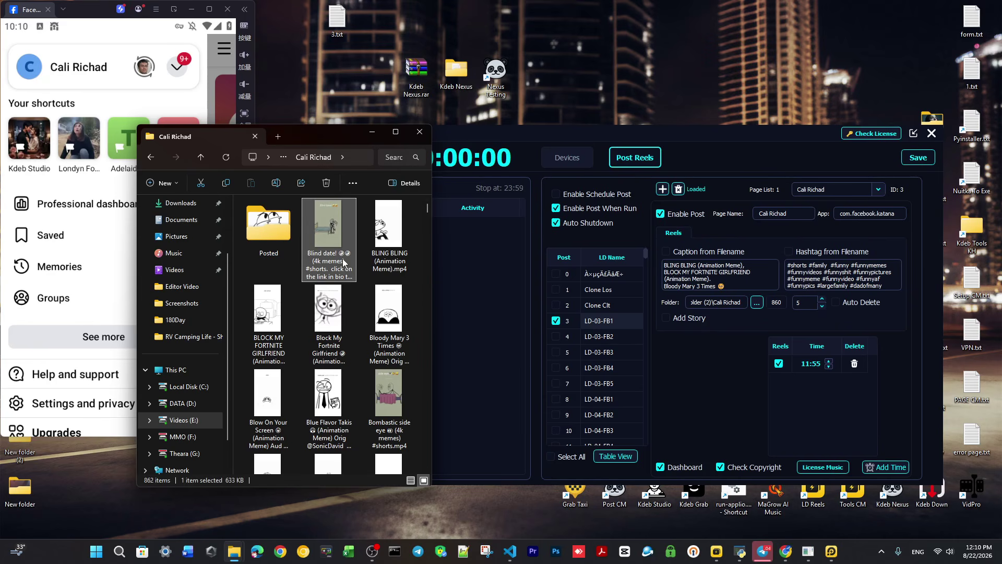
Review the page's video folder and its Posted subfolder once more, and bring Kdeb Nexus back to the front.
{"action": "scroll", "coordinate": [377, 388], "scroll_direction": "down", "scroll_amount": 5}
{"action": "scroll", "coordinate": [379, 387], "scroll_direction": "up", "scroll_amount": 5}
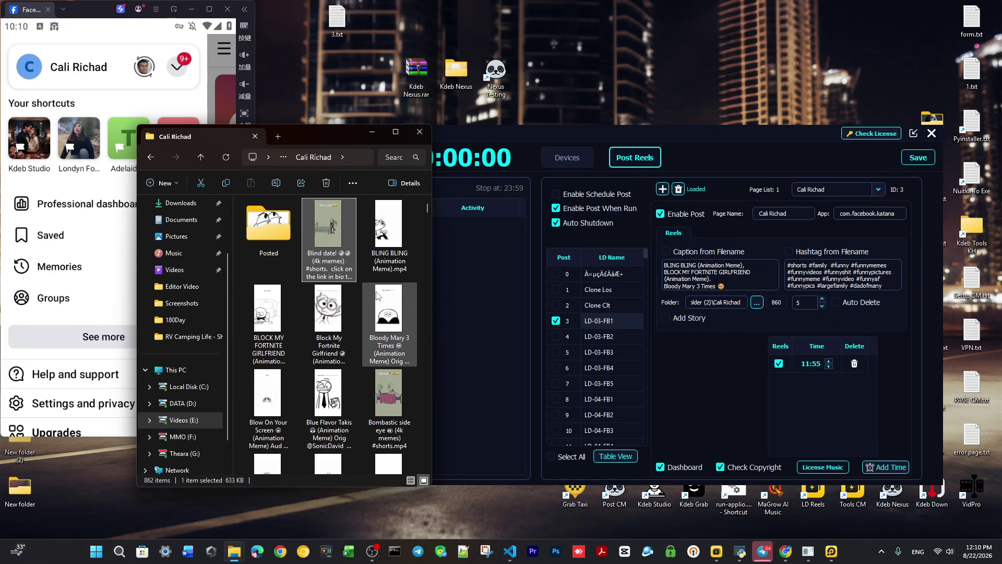
{"action": "mouse_move", "coordinate": [377, 295]}
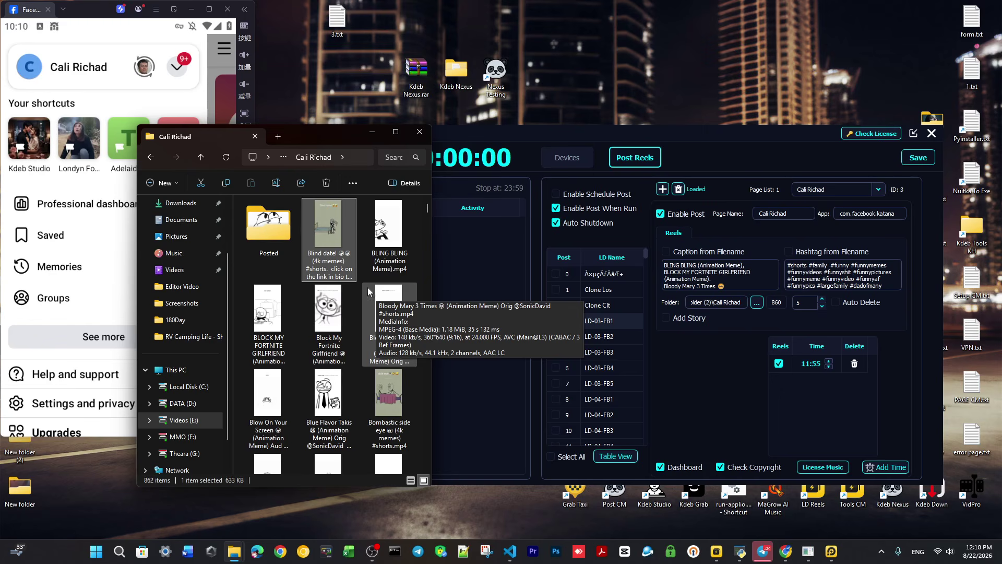
{"action": "double_click", "coordinate": [267, 225]}
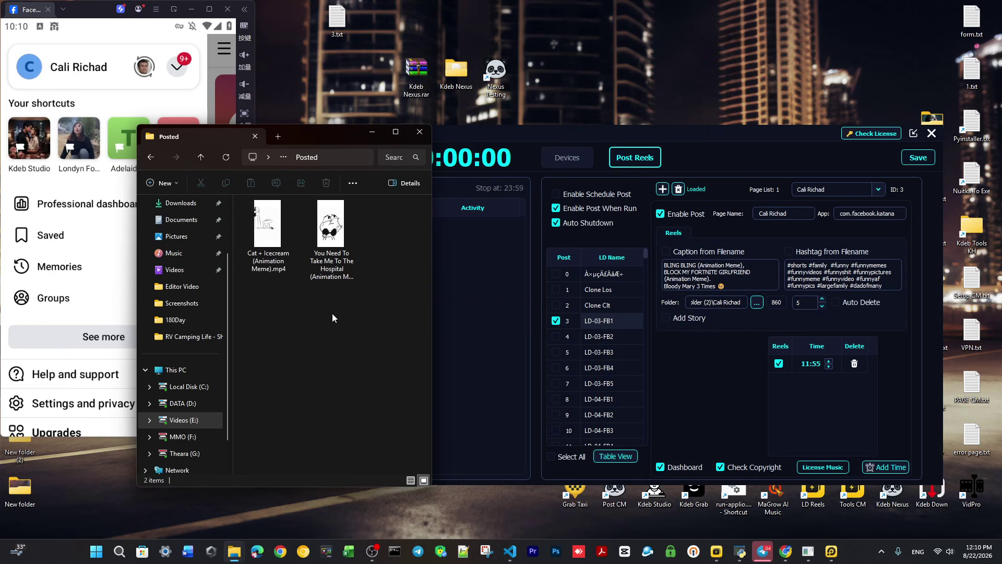
{"action": "left_click", "coordinate": [201, 157]}
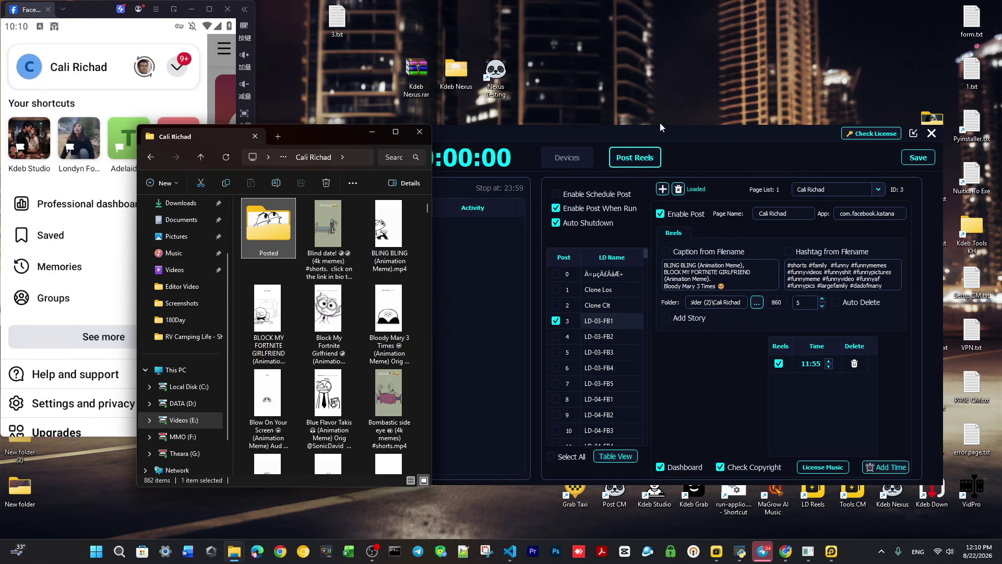
{"action": "left_click", "coordinate": [368, 134]}
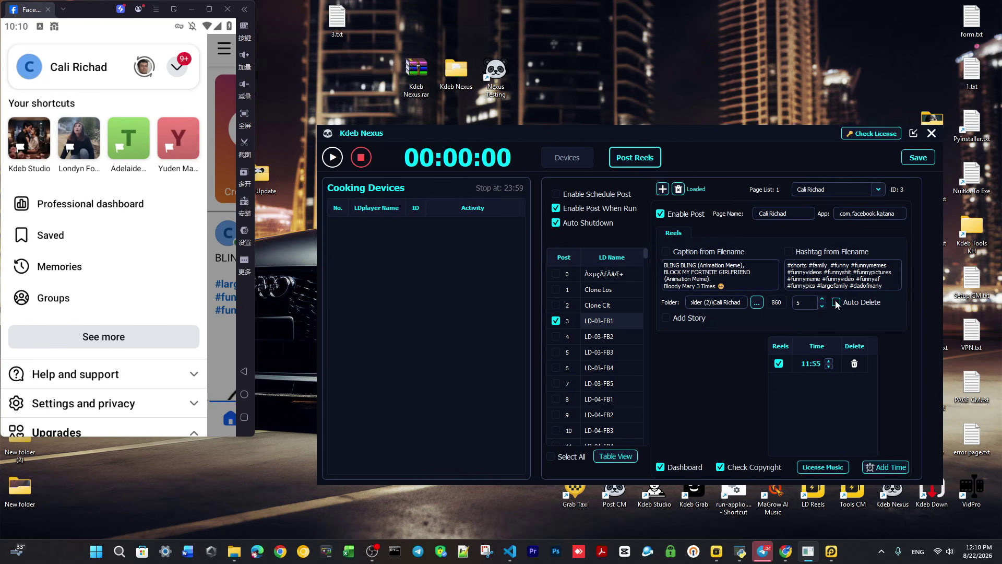
Move Kdeb Nexus slightly and look through the account's Facebook pages in the emulator's profile switcher.
{"action": "left_click_drag", "start_coordinate": [647, 133], "coordinate": [634, 124]}
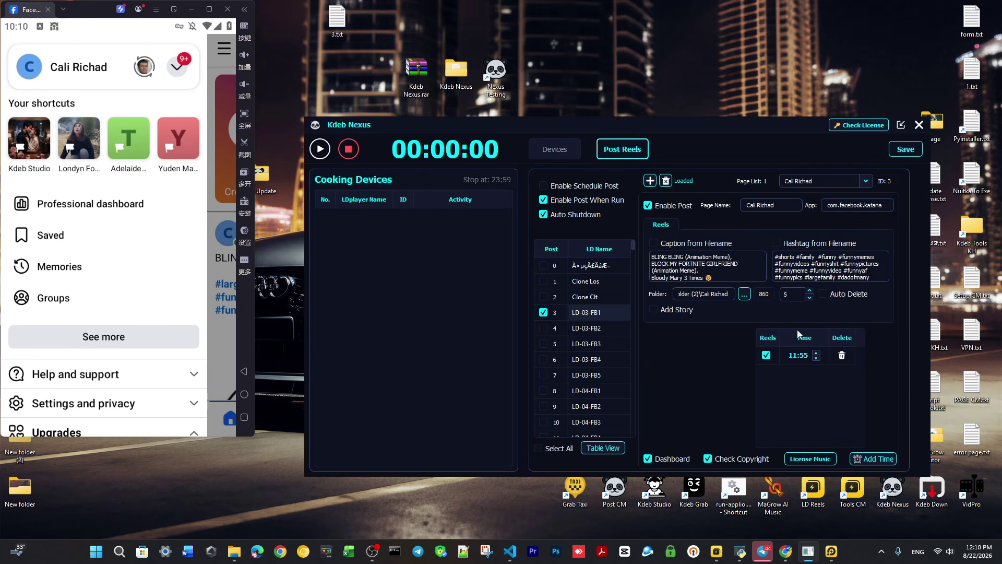
{"action": "left_click_drag", "start_coordinate": [440, 123], "coordinate": [429, 138]}
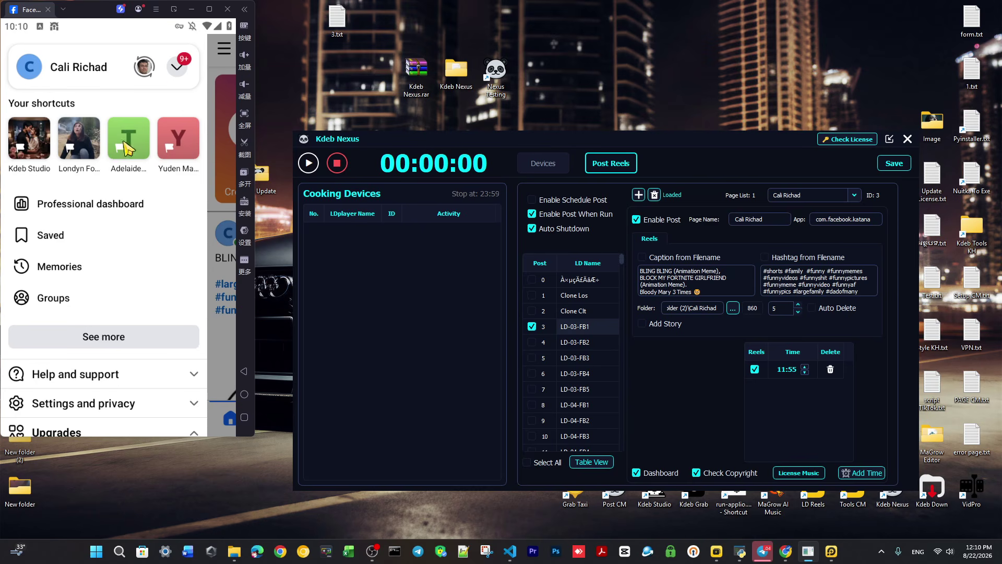
{"action": "scroll", "coordinate": [107, 259], "scroll_direction": "down", "scroll_amount": 3}
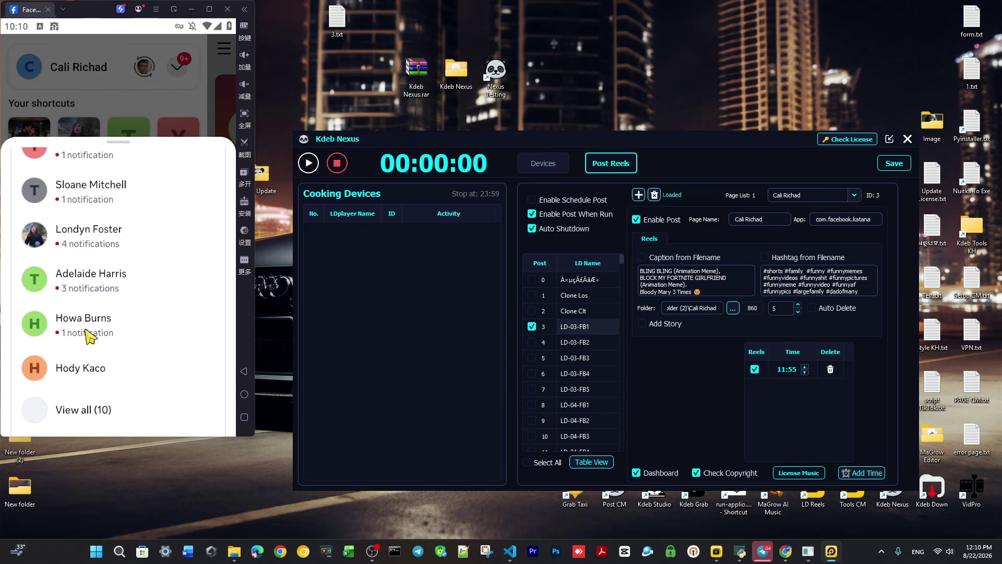
{"action": "scroll", "coordinate": [100, 370], "scroll_direction": "down", "scroll_amount": 2}
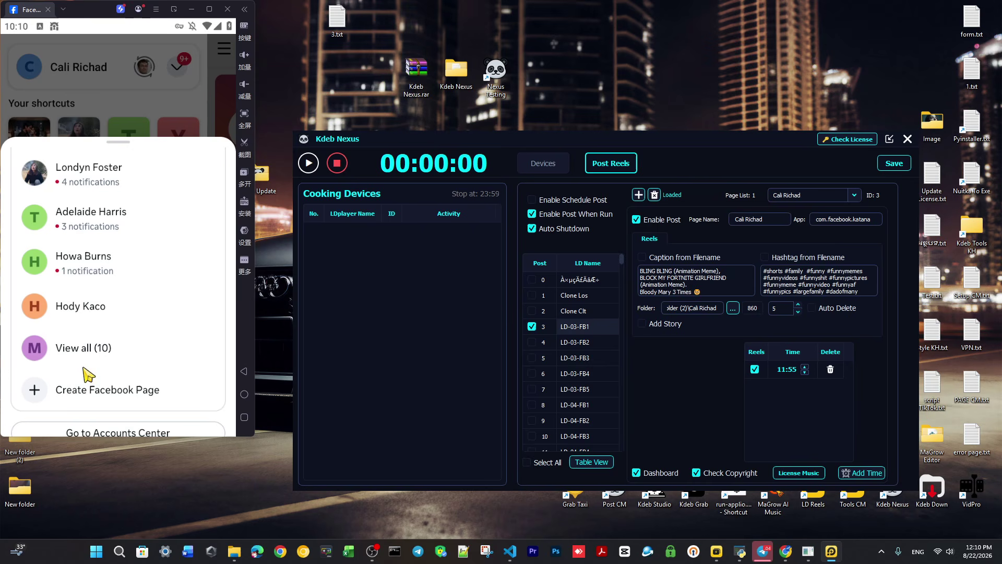
Append "dsfe" to the page name for LD-03-FB1 and save it as a second page entry.
{"action": "left_click_drag", "start_coordinate": [763, 219], "coordinate": [660, 203]}
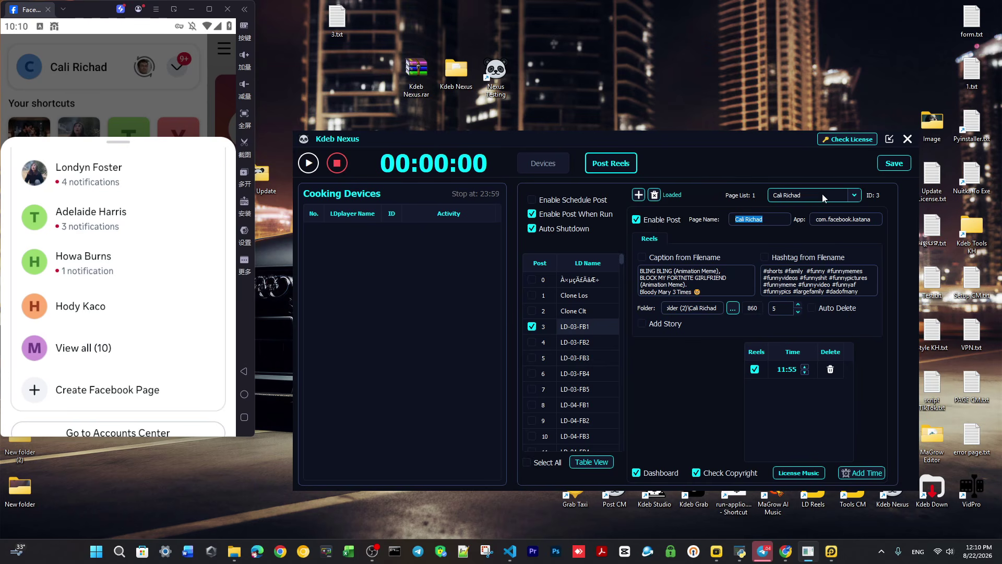
{"action": "left_click", "coordinate": [807, 196]}
{"action": "left_click", "coordinate": [807, 198]}
{"action": "scroll", "coordinate": [143, 346], "scroll_direction": "down", "scroll_amount": 1}
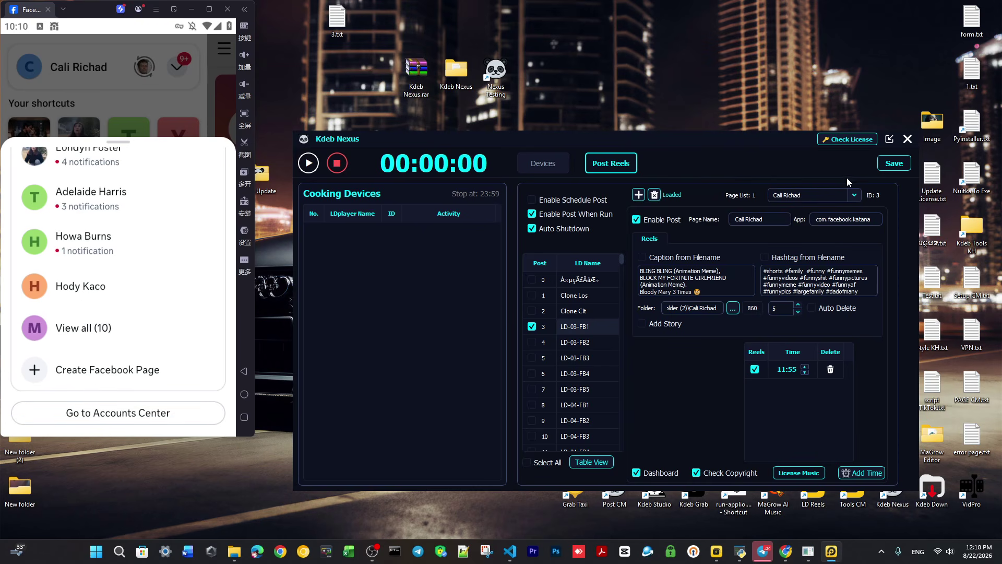
{"action": "left_click", "coordinate": [793, 198]}
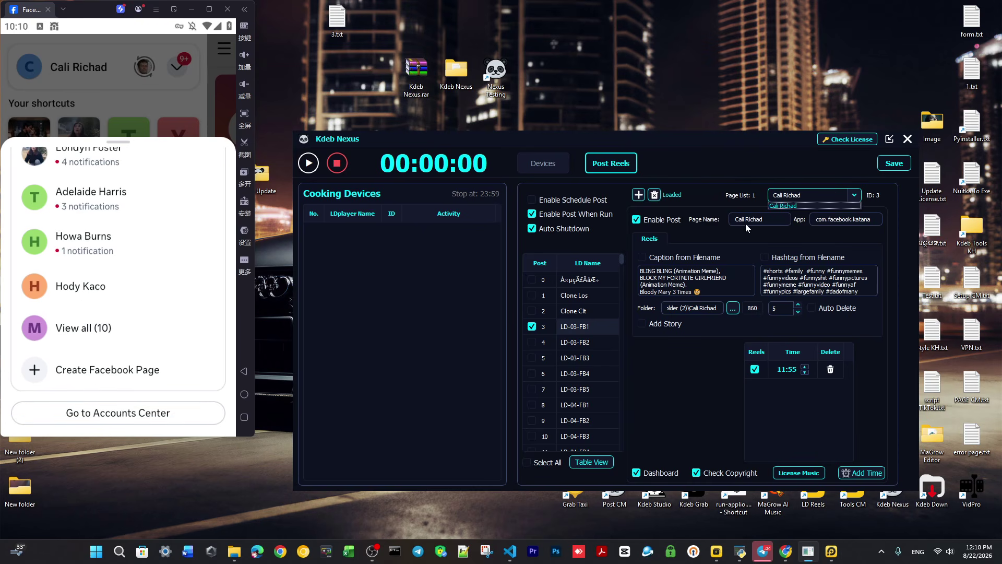
{"action": "left_click", "coordinate": [768, 218]}
{"action": "type", "text": "dsfe"}
{"action": "key", "text": "ctrl+s"}
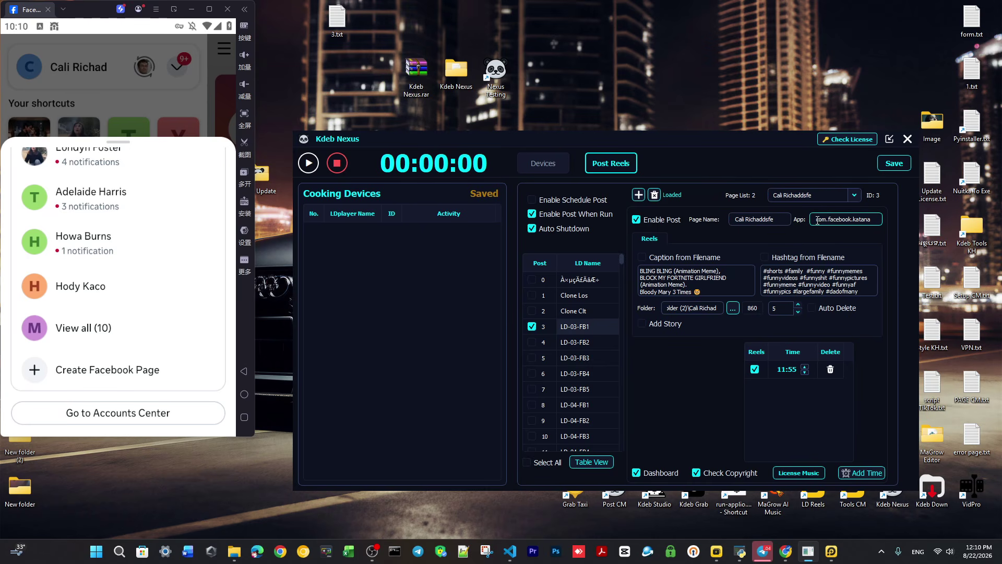
Switch between the two saved entries in LD-03-FB1's page list and load the one ending in "dsfe".
{"action": "left_click", "coordinate": [806, 198]}
{"action": "left_click", "coordinate": [796, 202]}
{"action": "left_click", "coordinate": [794, 200]}
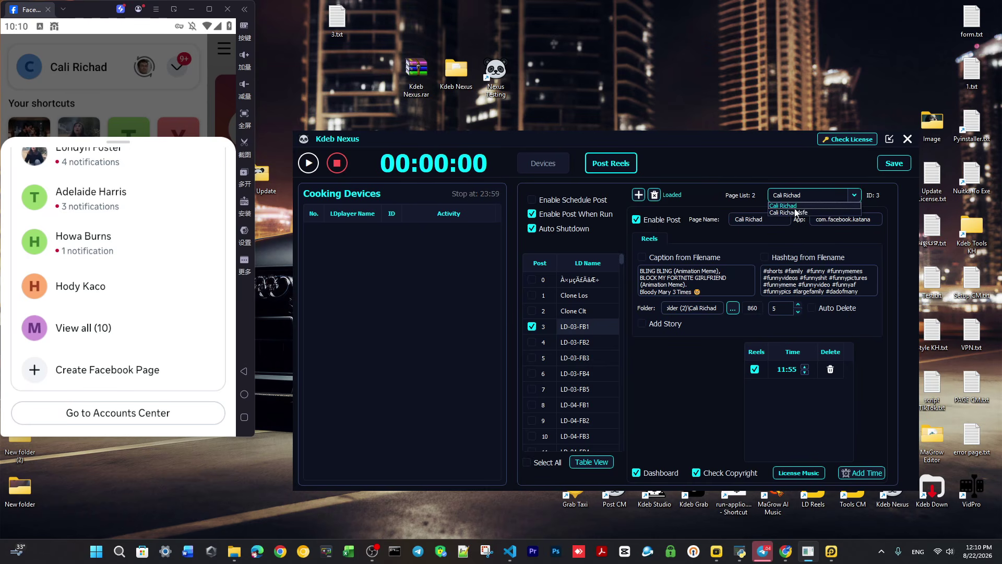
{"action": "left_click", "coordinate": [794, 200]}
{"action": "left_click", "coordinate": [793, 199]}
{"action": "left_click", "coordinate": [793, 212]}
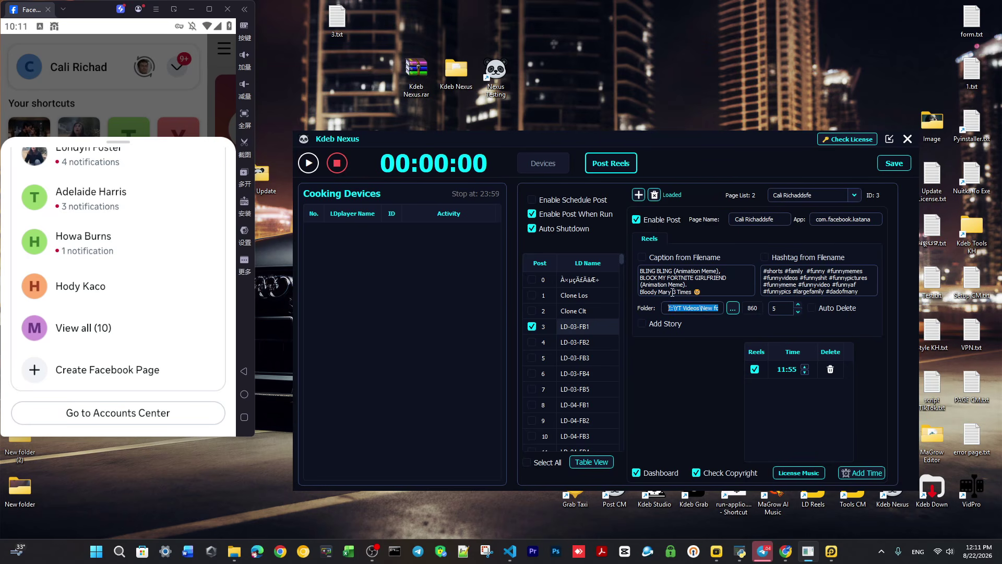
Review the new page entry's captions, hashtags and the options for its video folder path.
{"action": "triple_click", "coordinate": [700, 277]}
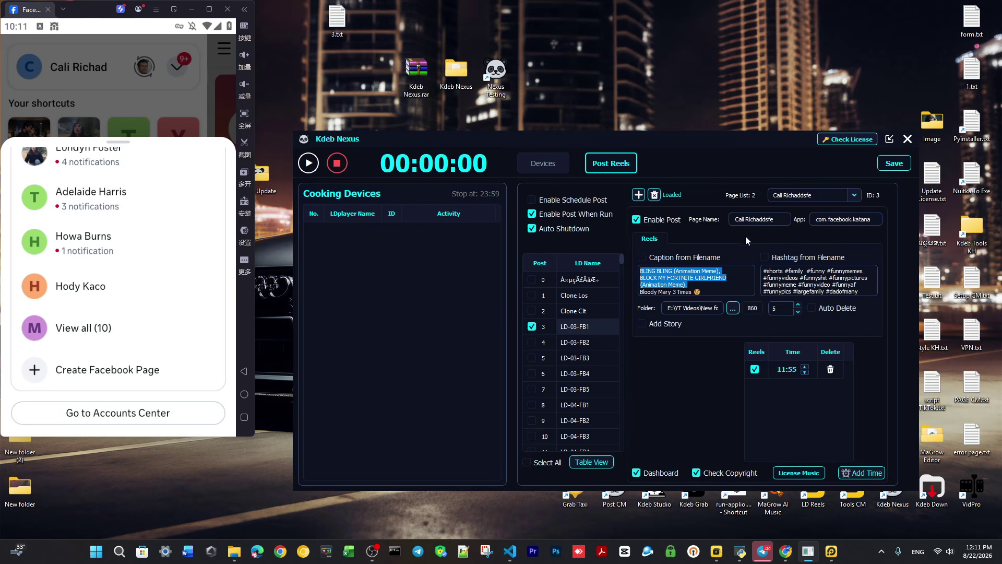
{"action": "left_click", "coordinate": [714, 278]}
{"action": "left_click_drag", "start_coordinate": [728, 278], "coordinate": [680, 264]}
{"action": "left_click", "coordinate": [826, 291]}
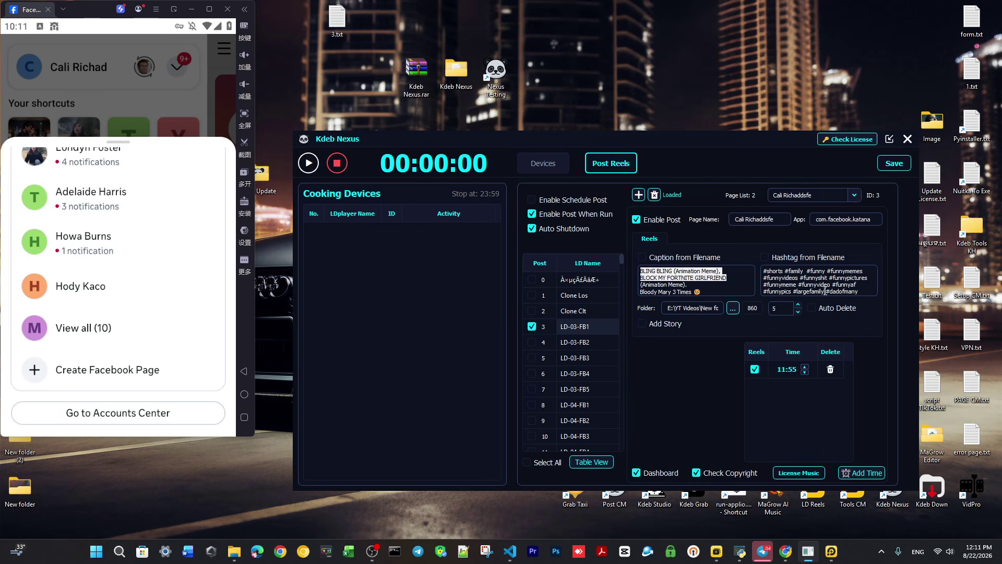
{"action": "right_click", "coordinate": [686, 309]}
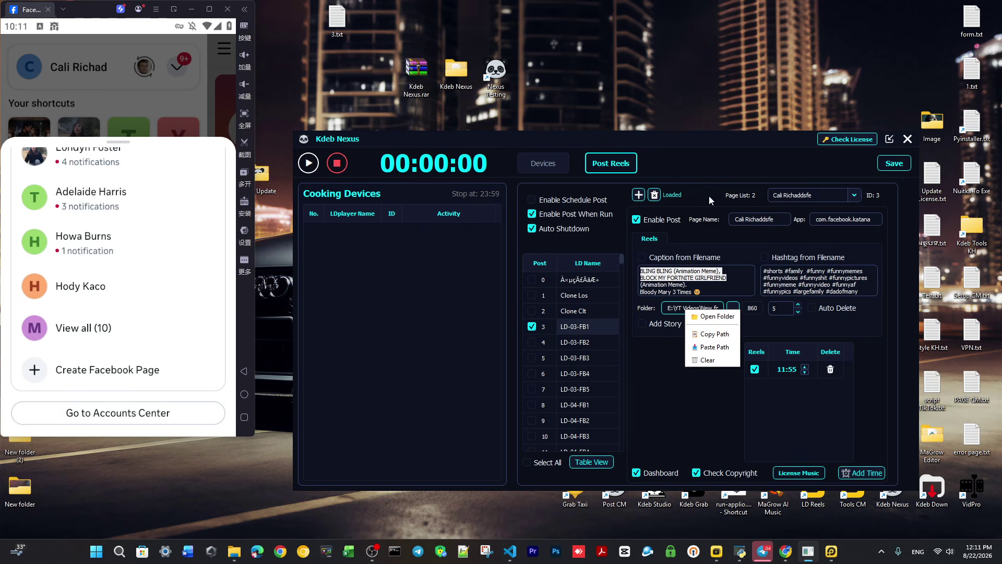
Close the open File Explorer windows.
{"action": "left_click", "coordinate": [233, 550]}
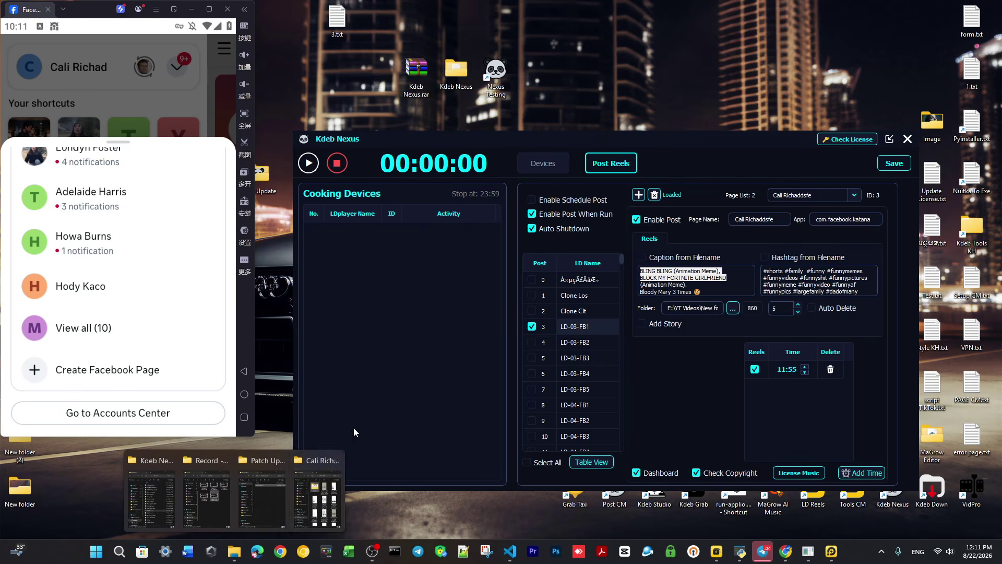
{"action": "left_click", "coordinate": [306, 460]}
{"action": "left_click", "coordinate": [283, 461]}
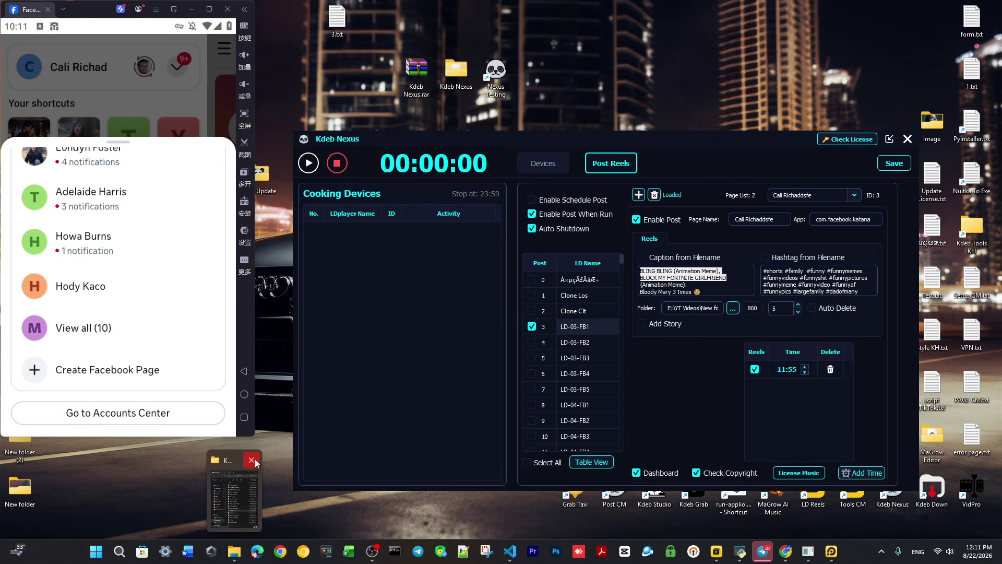
{"action": "left_click", "coordinate": [254, 460]}
Open the video folder from the new page entry's folder path, view its videos, and close the folder window.
{"action": "left_click", "coordinate": [693, 313]}
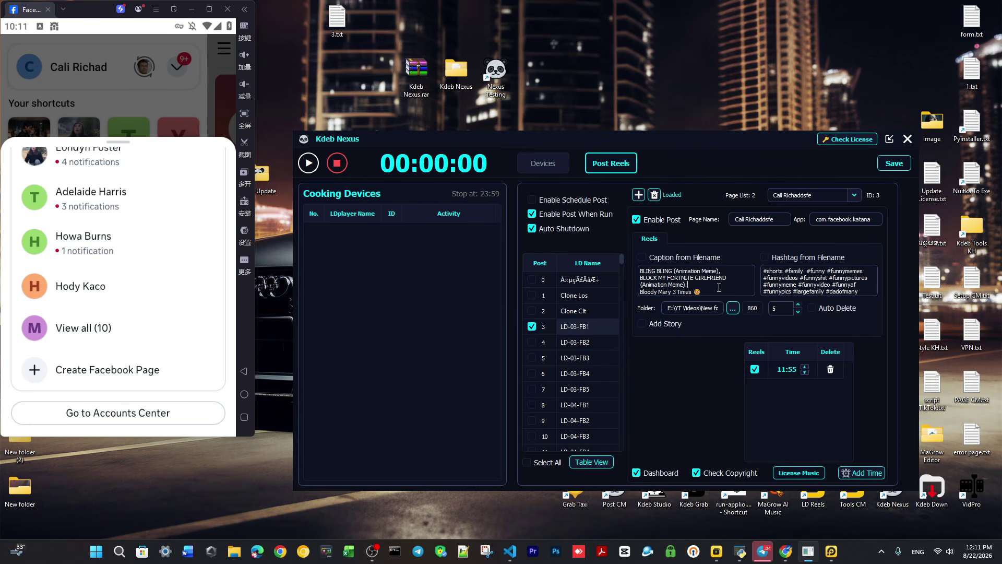
{"action": "left_click", "coordinate": [698, 309]}
{"action": "right_click", "coordinate": [688, 308]}
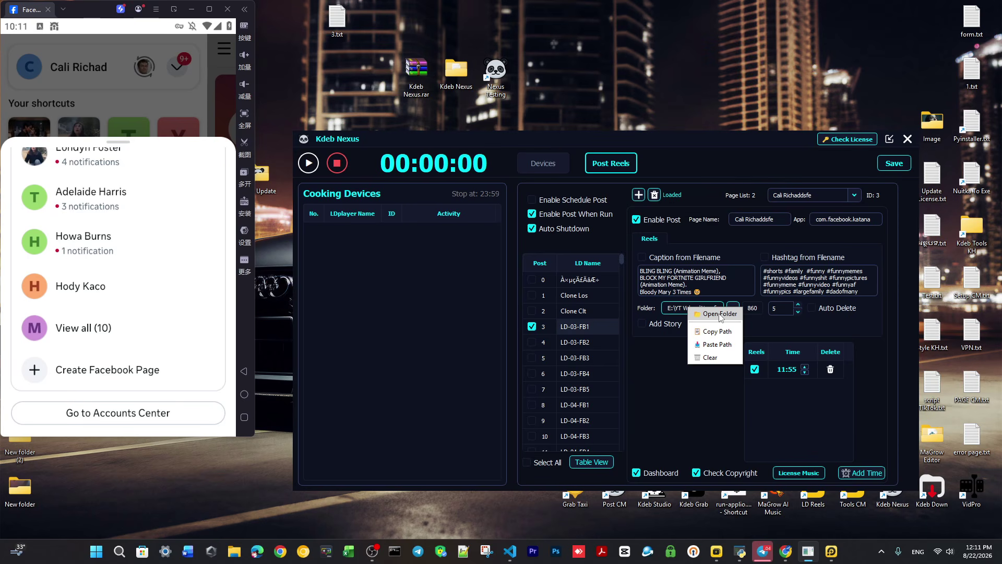
{"action": "left_click", "coordinate": [720, 314]}
{"action": "left_click_drag", "start_coordinate": [437, 139], "coordinate": [579, 139]}
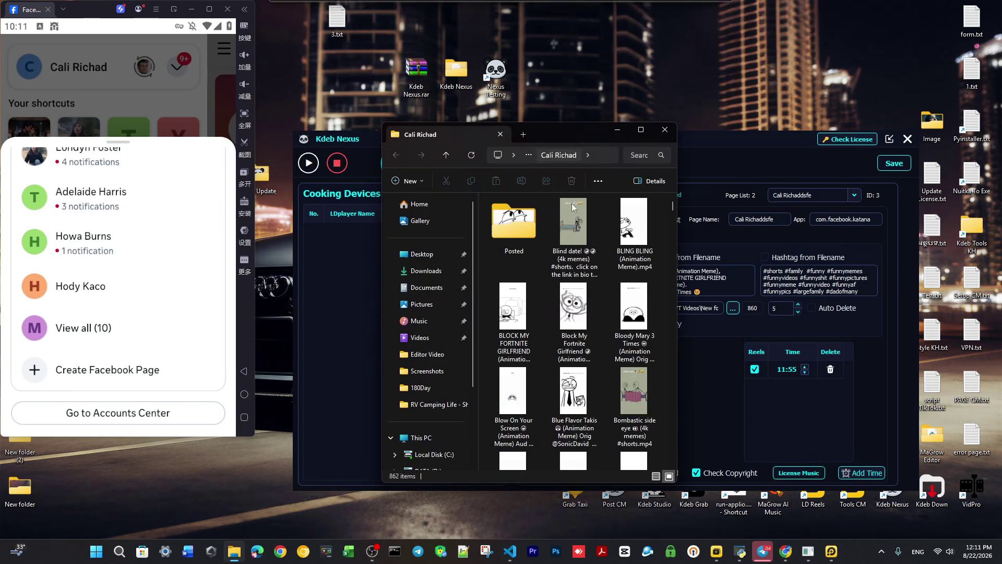
{"action": "left_click", "coordinate": [665, 130]}
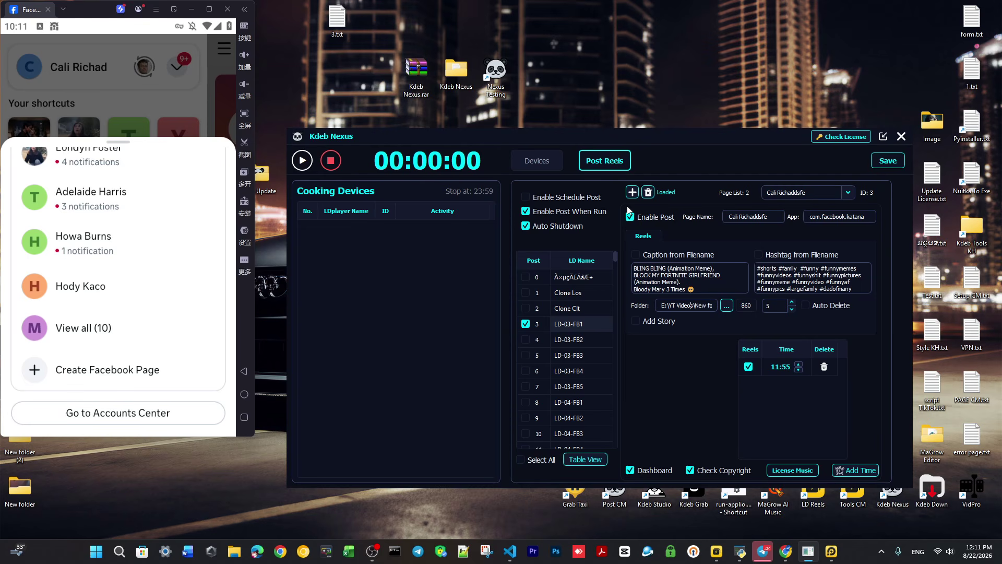
{"action": "left_click_drag", "start_coordinate": [623, 144], "coordinate": [618, 134]}
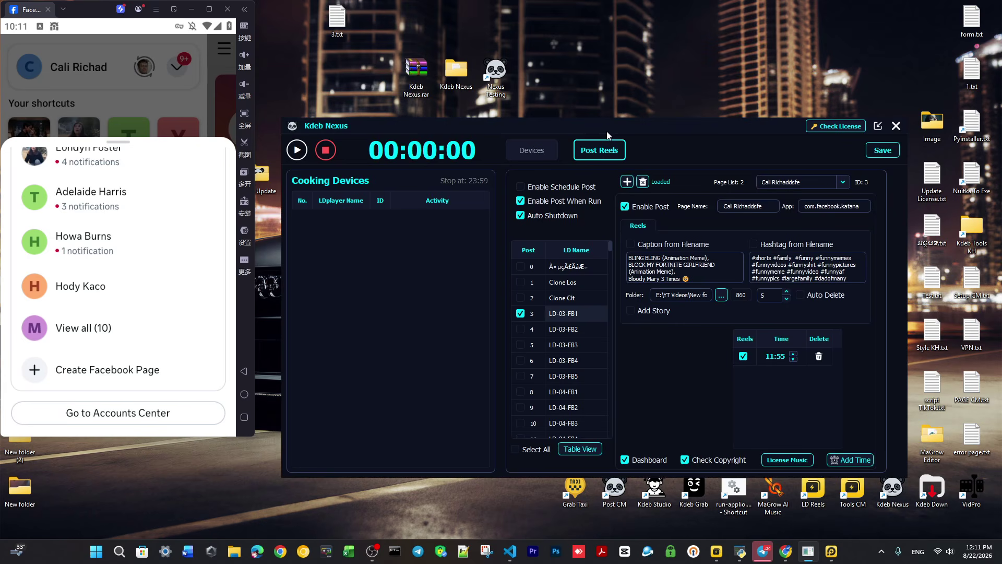
{"action": "left_click_drag", "start_coordinate": [607, 122], "coordinate": [607, 112]}
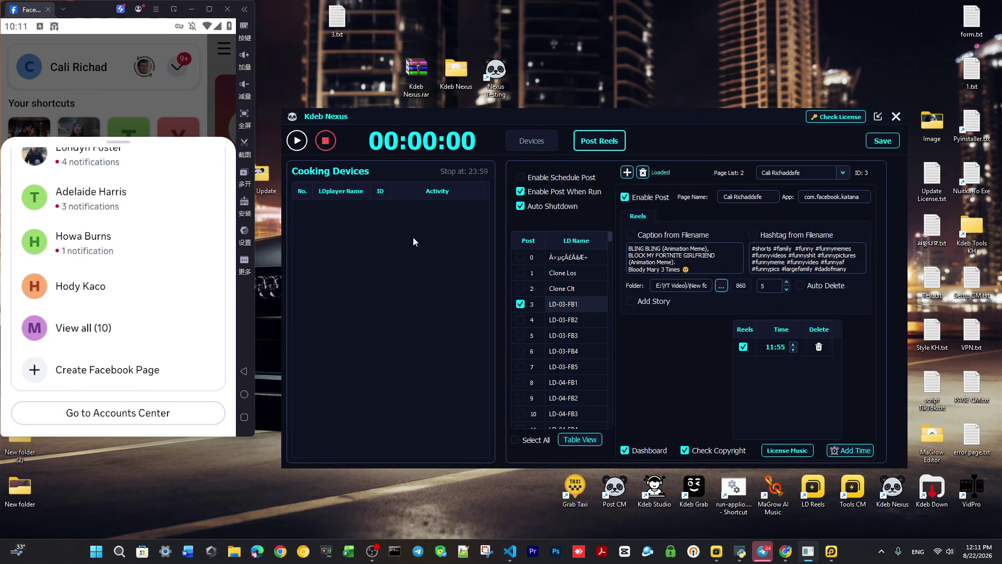
{"action": "left_click_drag", "start_coordinate": [469, 105], "coordinate": [473, 104]}
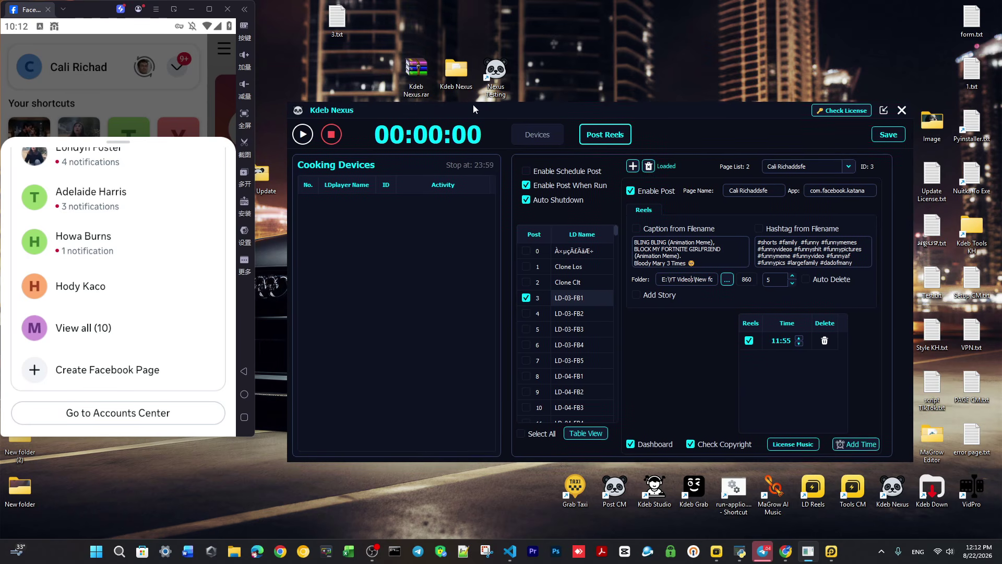